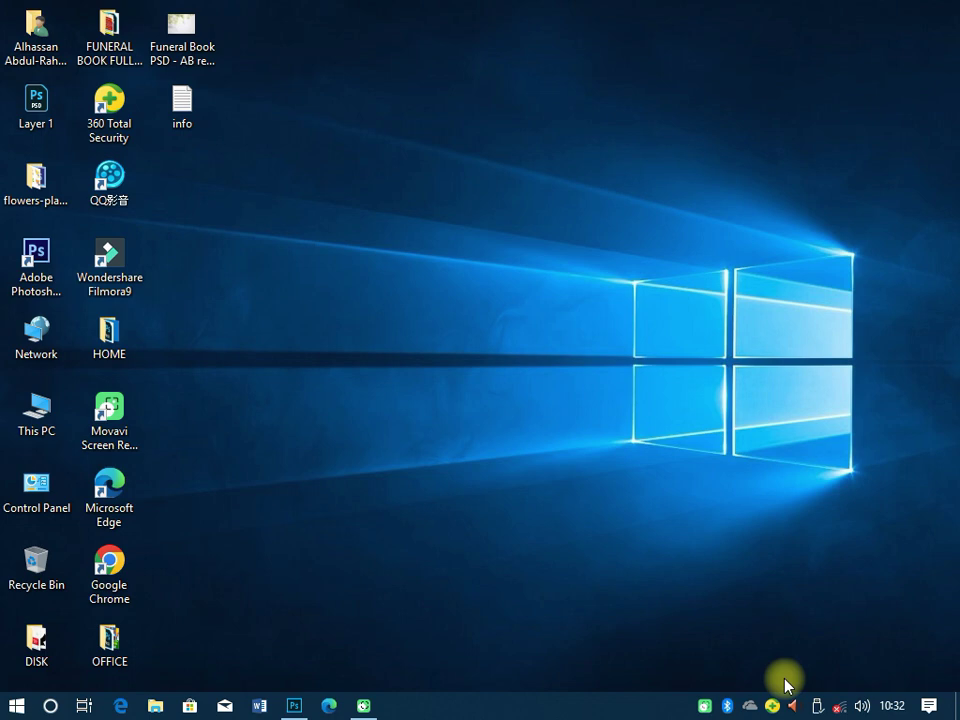
- Open the info text file on the desktop, review the order of service content, and close it
double_click(184, 108)
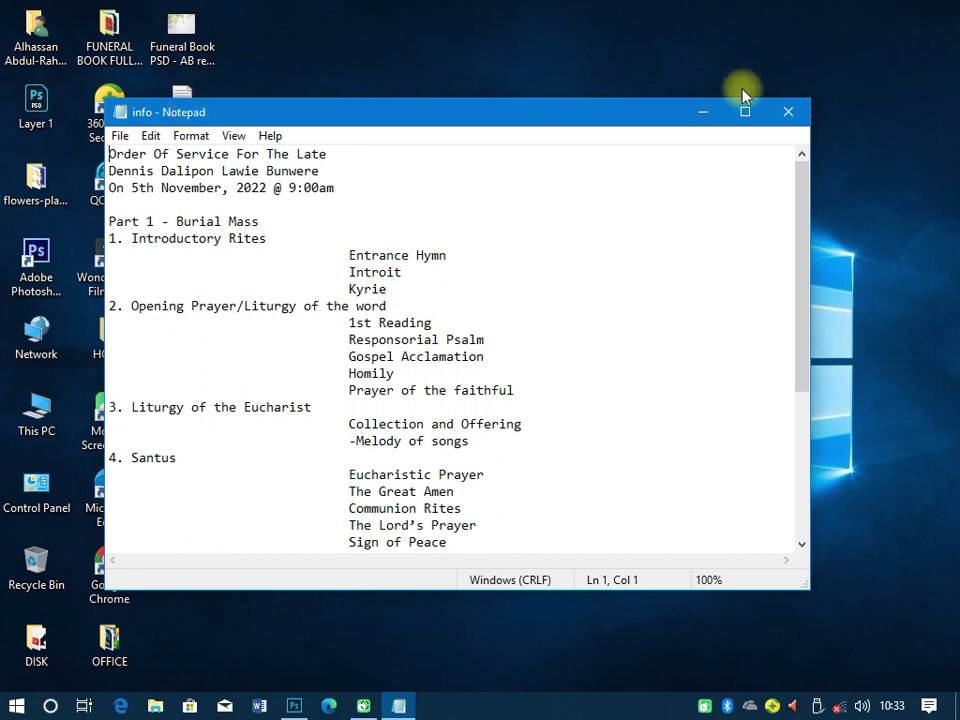
left_click(785, 111)
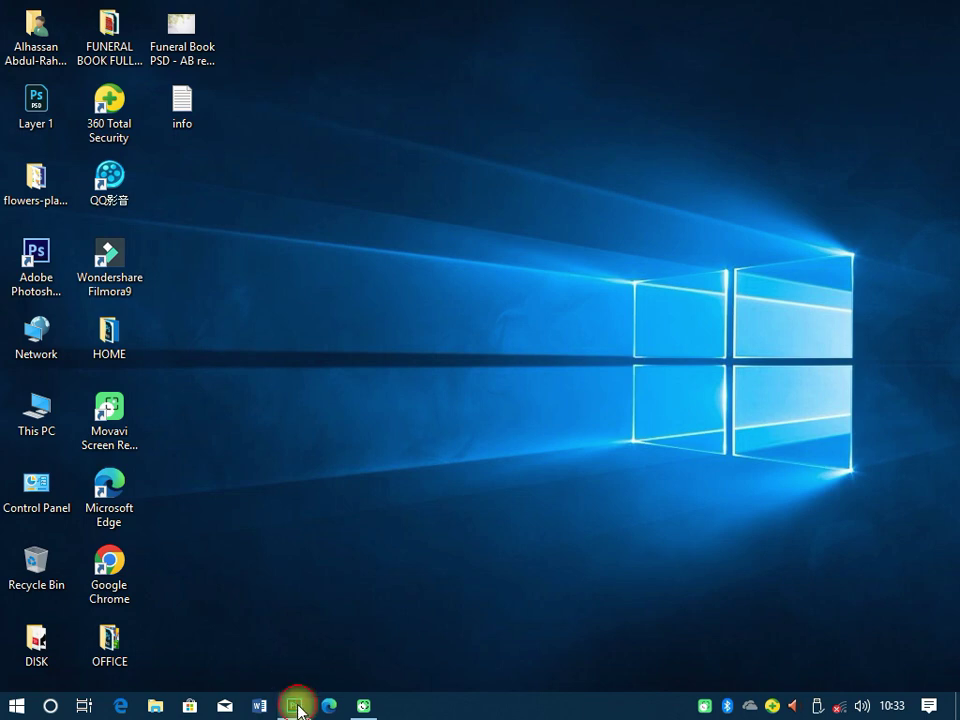
- Switch to Photoshop and create a landscape document named "page 1" from the A5 print preset
left_click(294, 705)
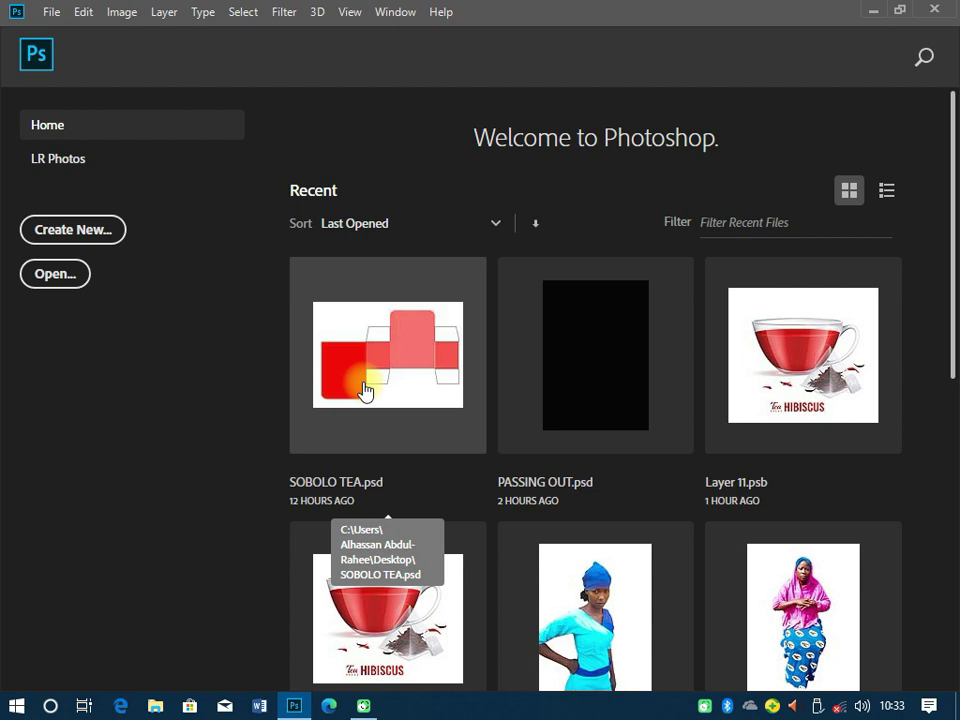
left_click(101, 235)
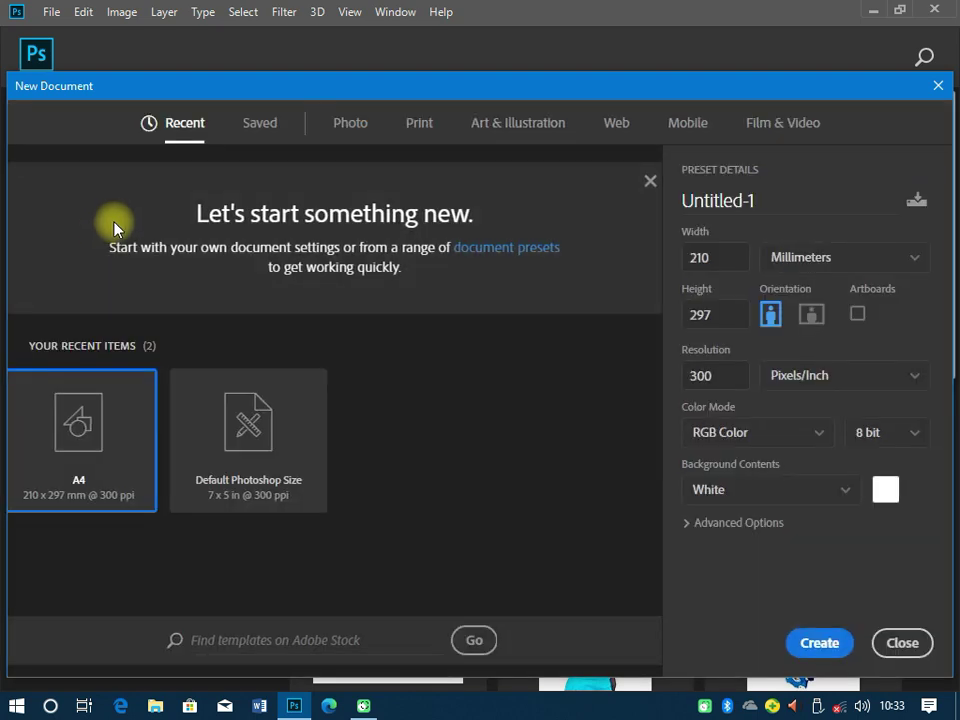
left_click(419, 133)
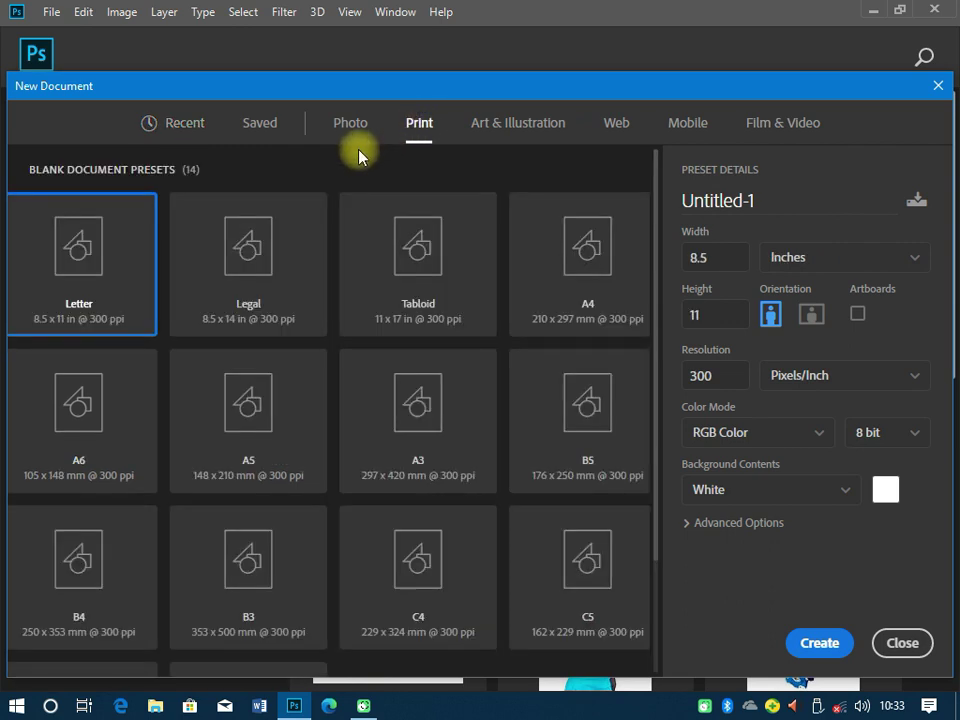
left_click(251, 411)
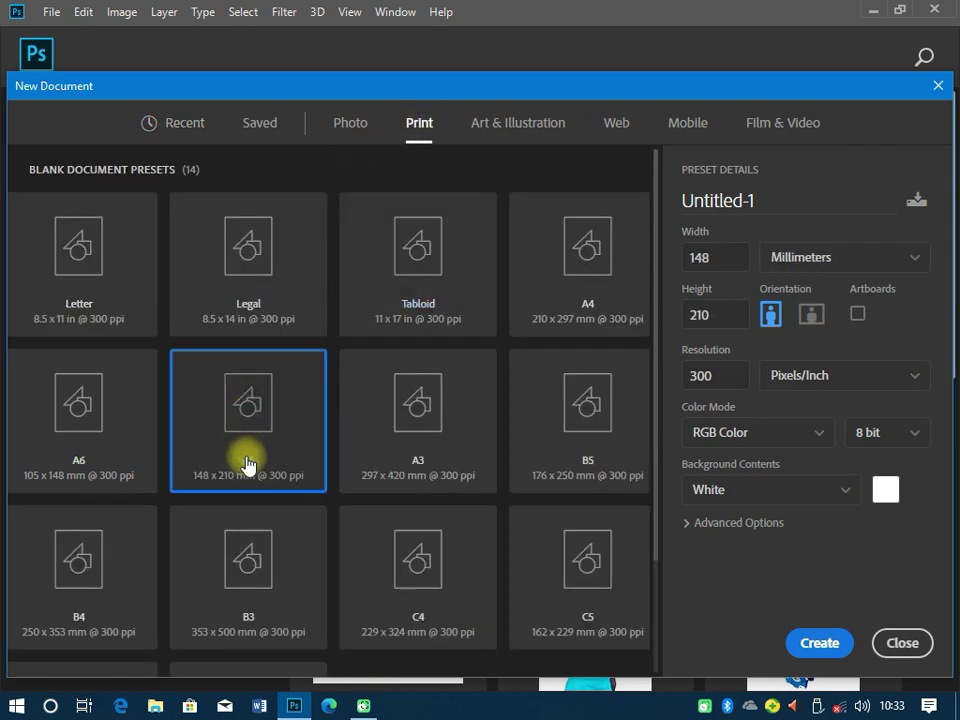
left_click(813, 316)
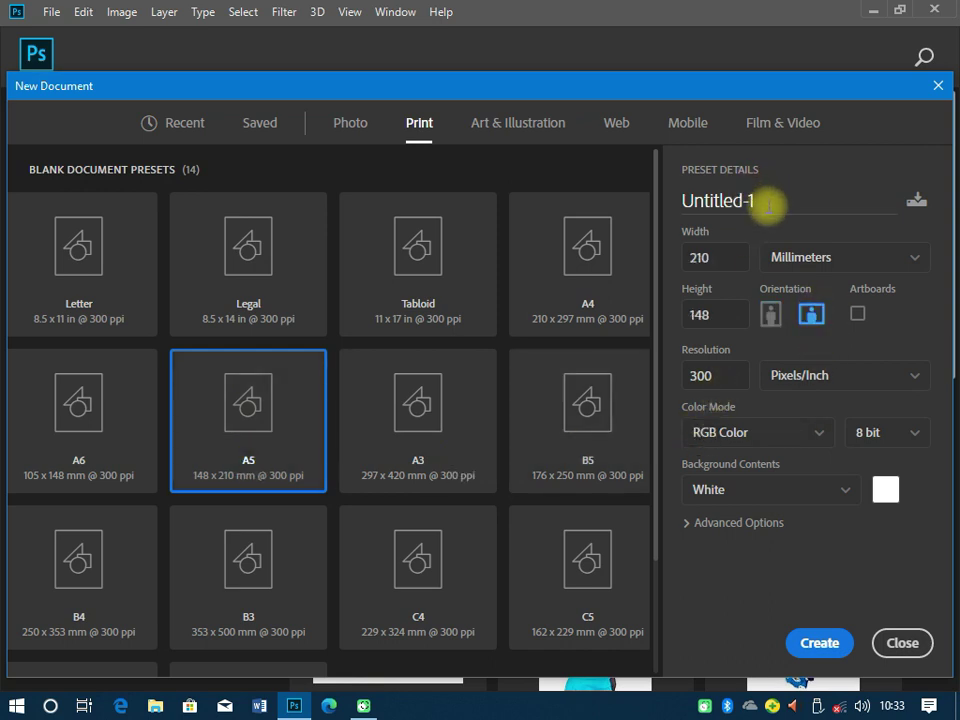
left_click(681, 202)
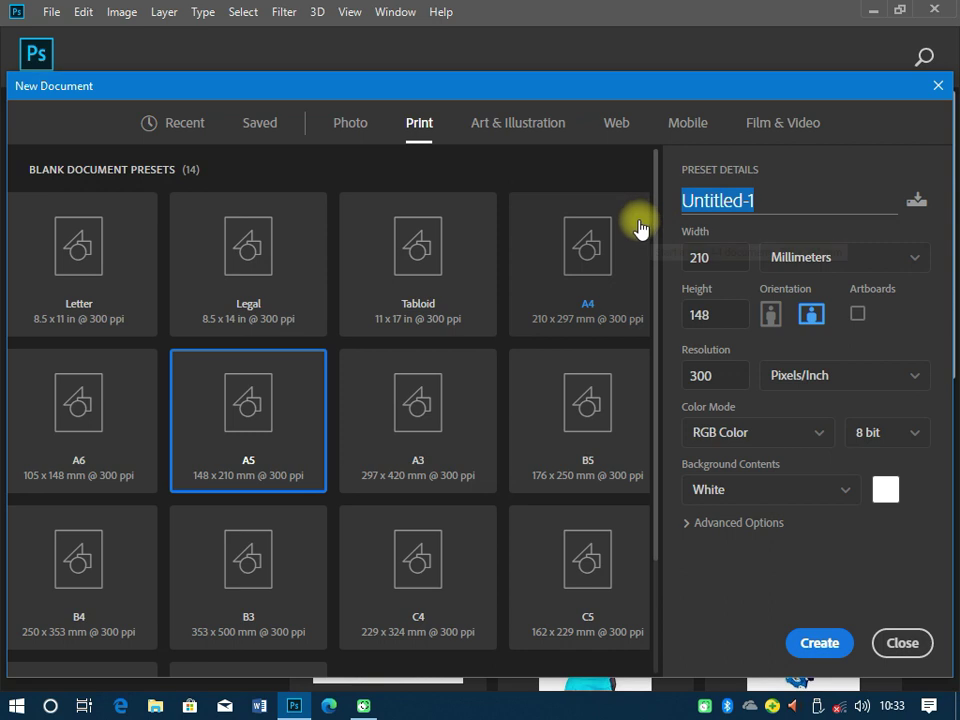
type("page 1")
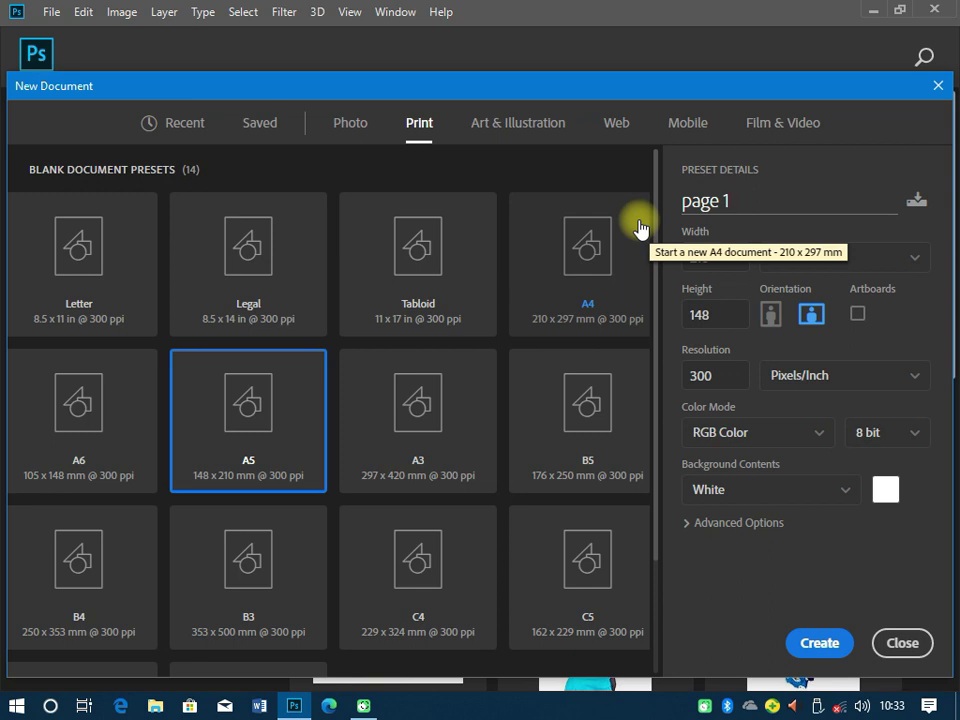
left_click(814, 640)
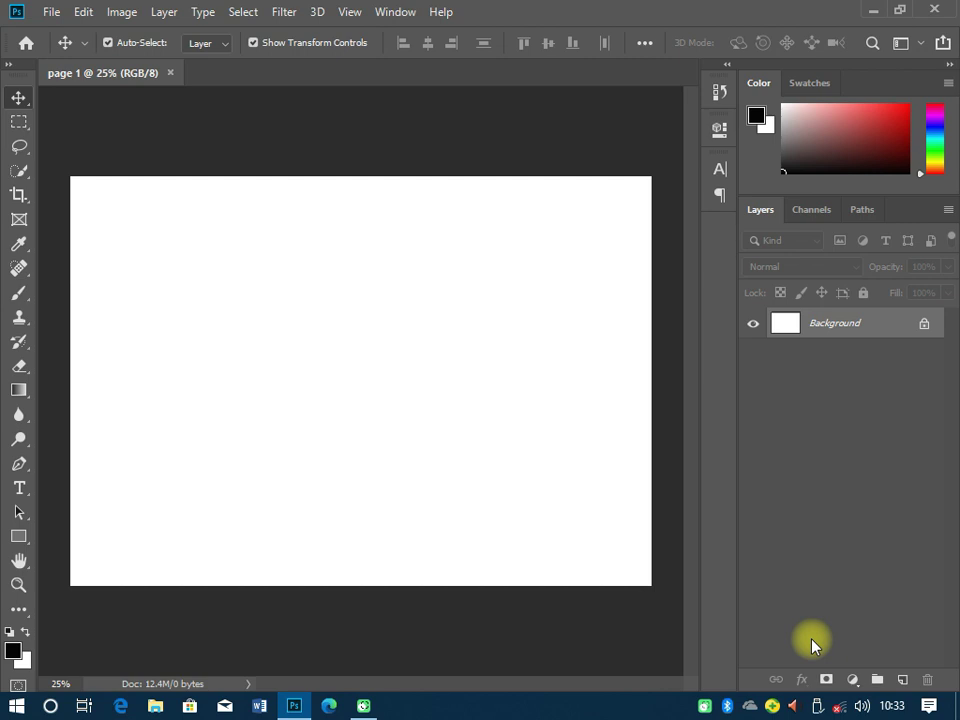
- Add two vertical guides to the page, one at 1% and one at 99%
left_click(352, 12)
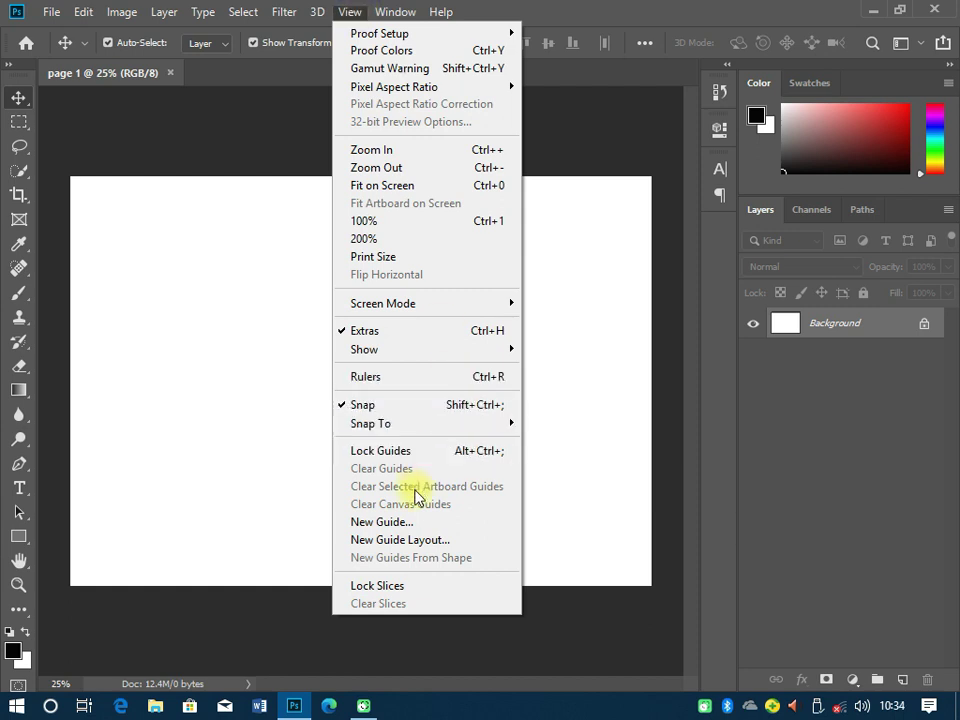
left_click(405, 522)
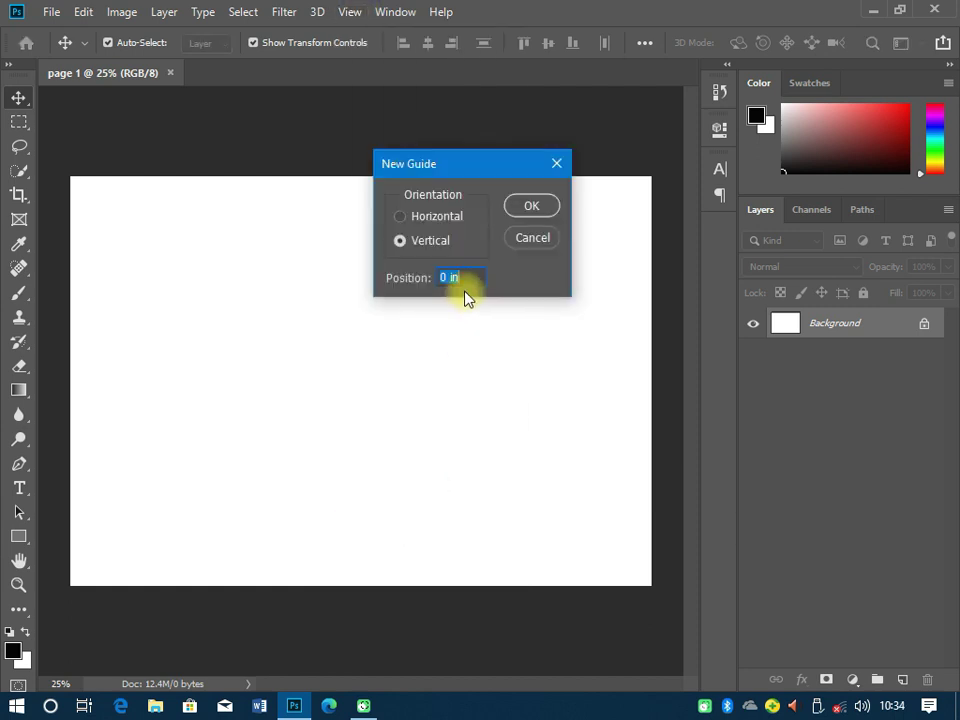
type("1%")
key("Return")
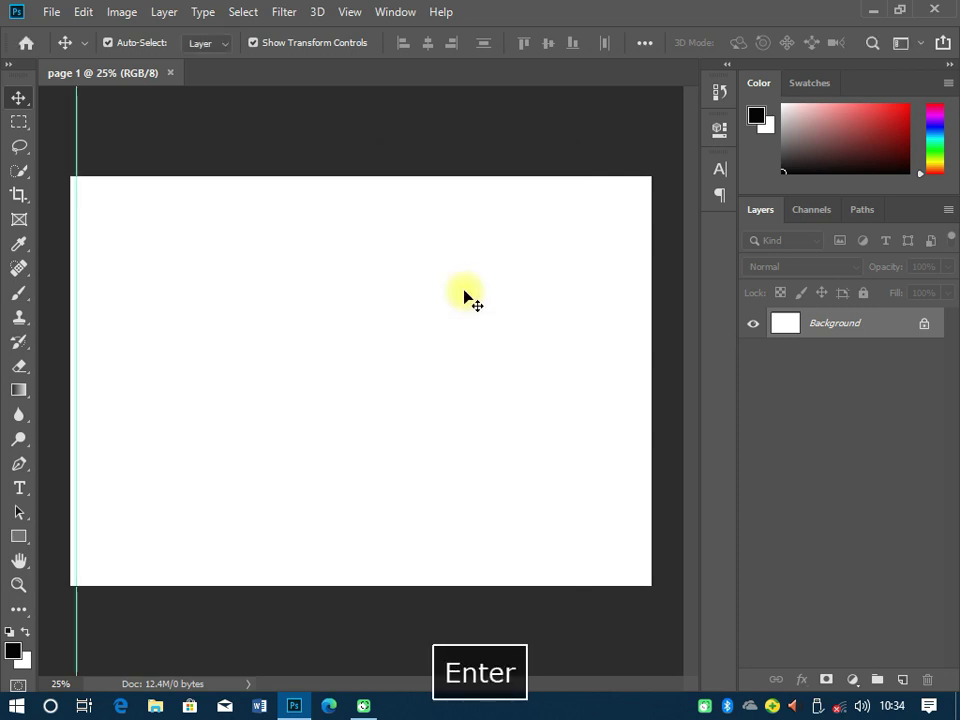
left_click(345, 11)
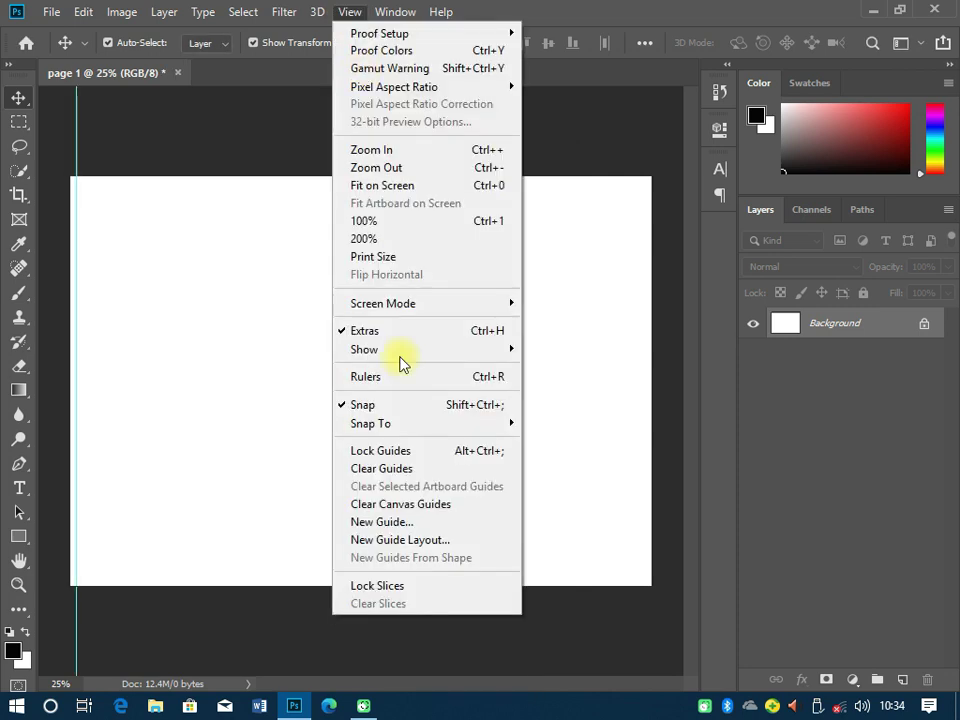
left_click(390, 521)
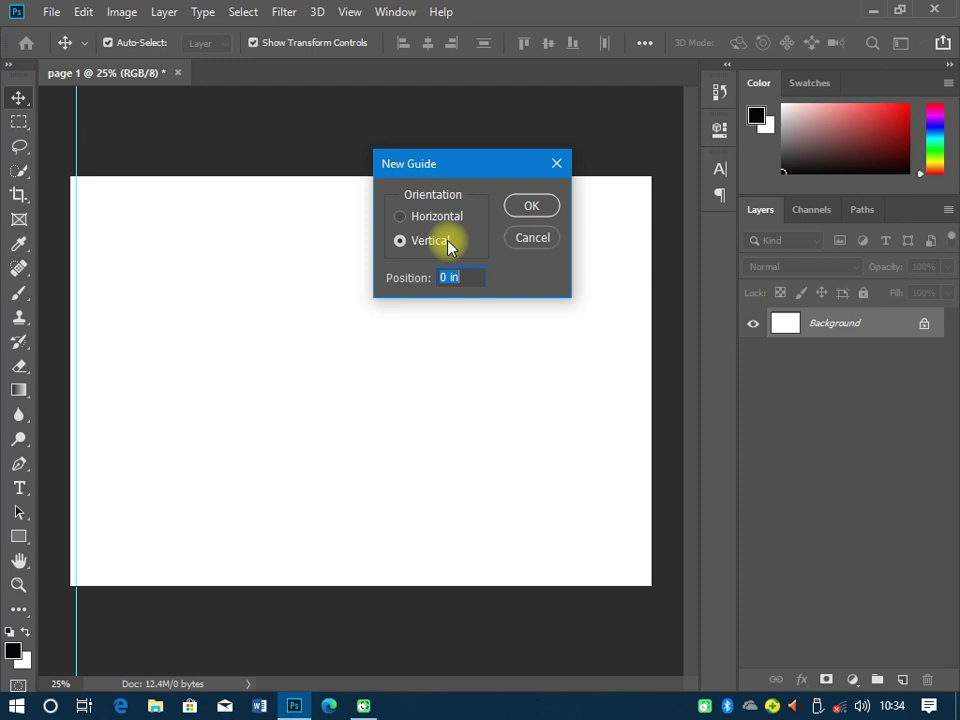
type("99")
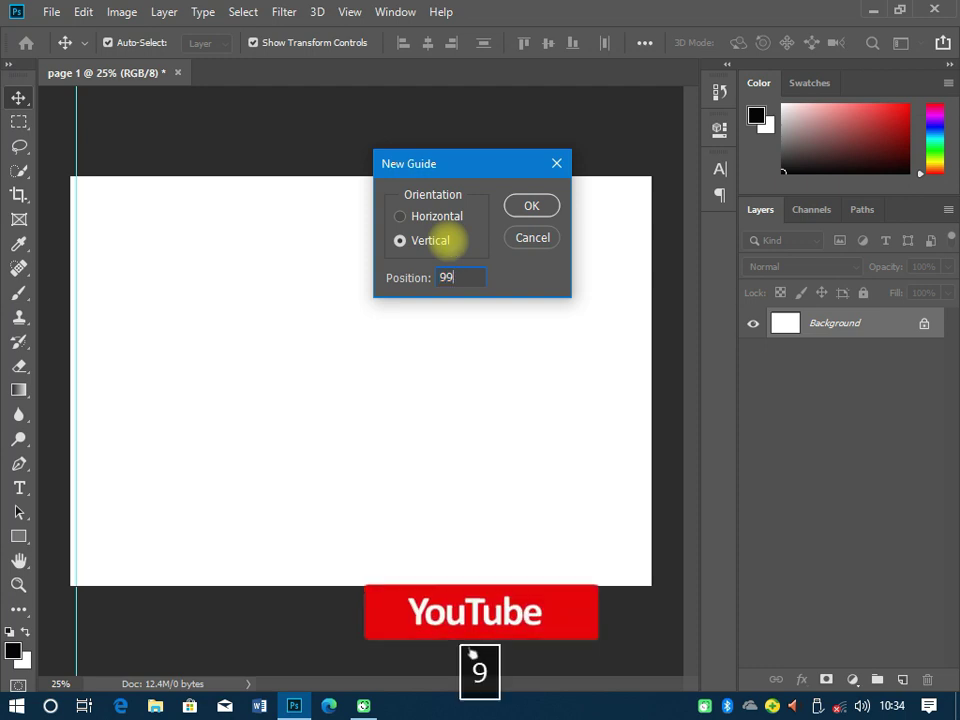
type("%")
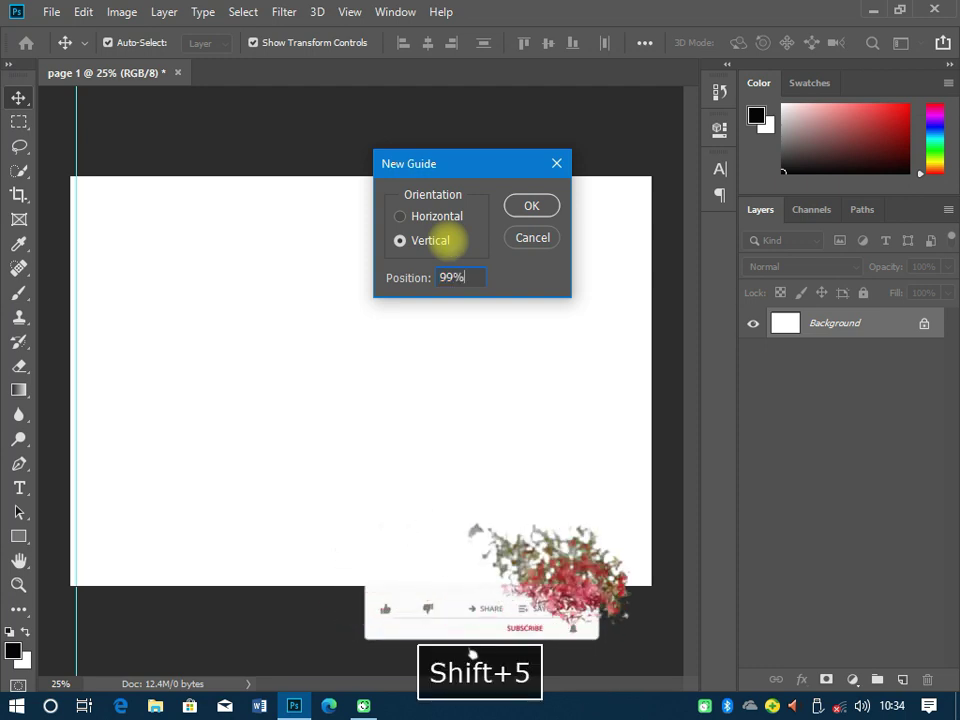
key("Return")
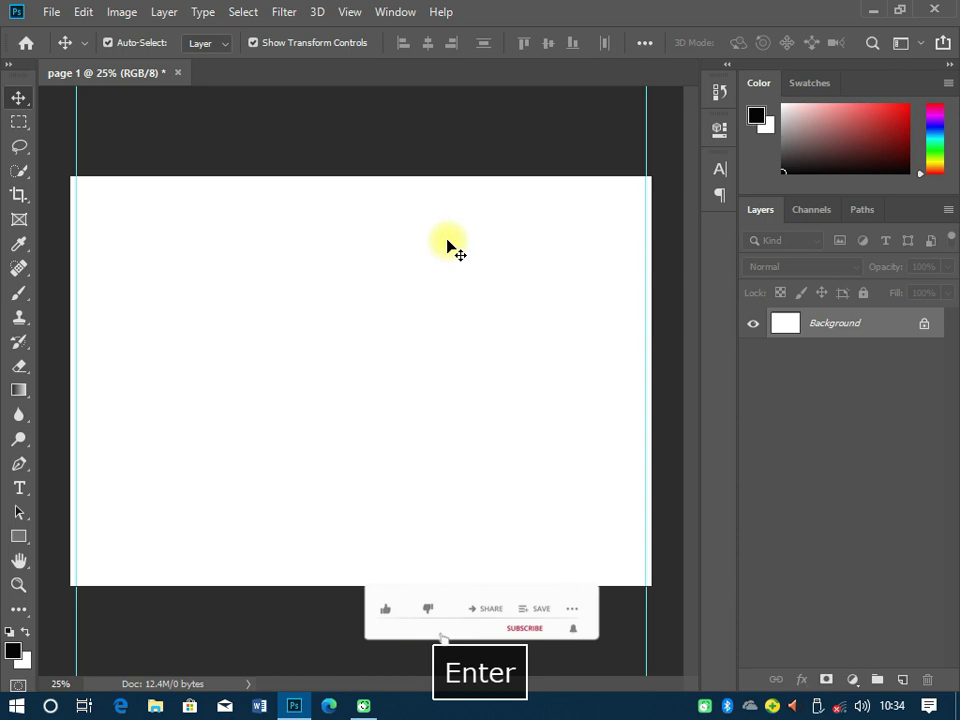
- Add two horizontal guides to the page, one at 1% and one at 99%
left_click(349, 12)
left_click(418, 521)
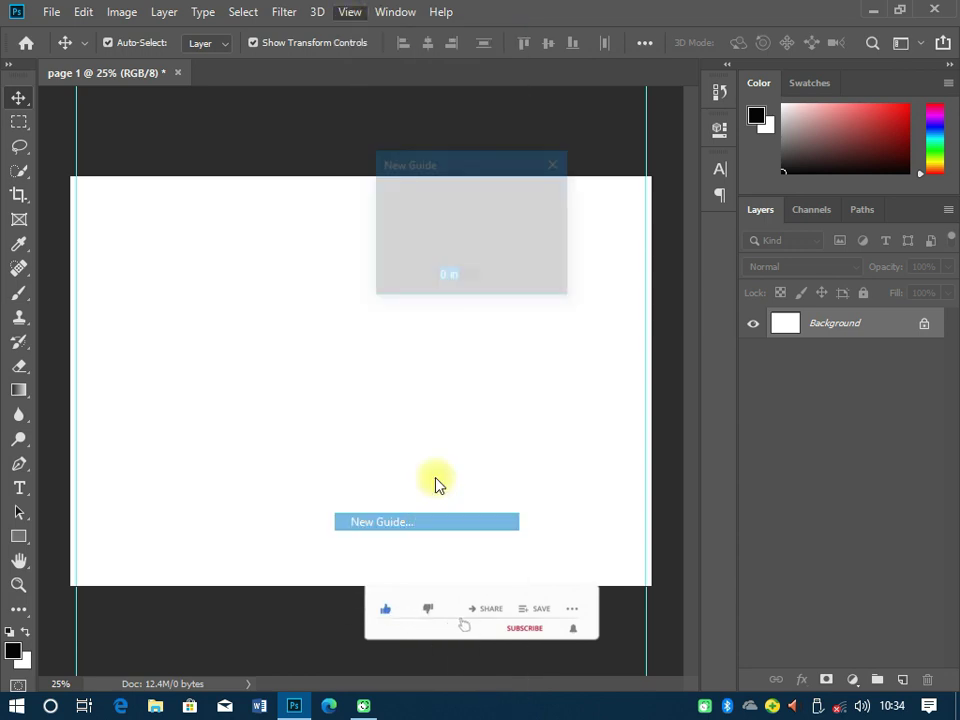
left_click(422, 217)
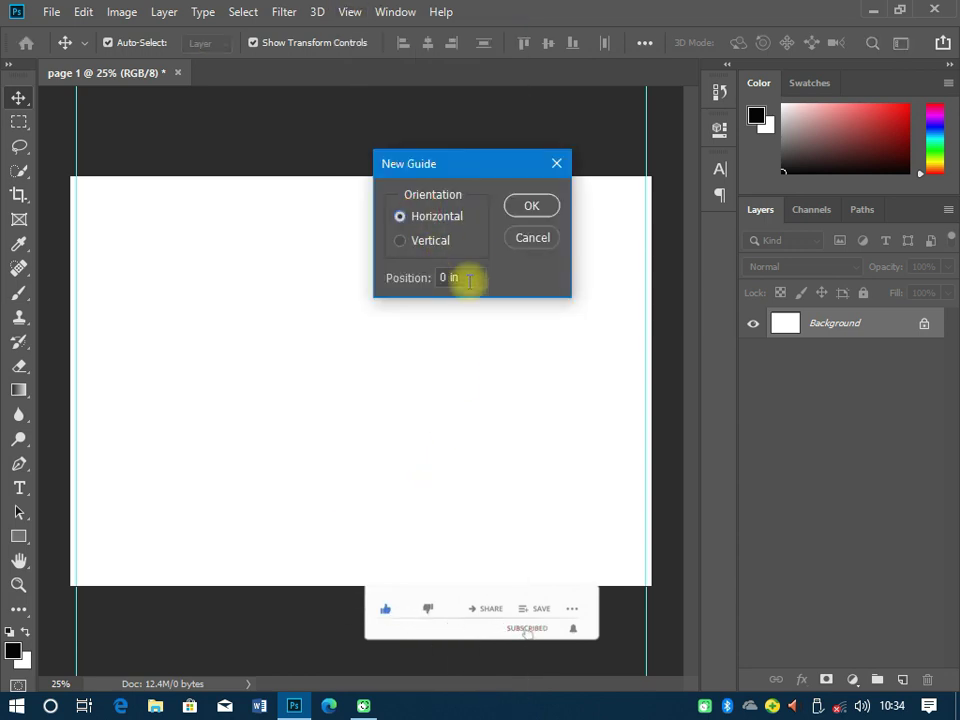
left_click(410, 277)
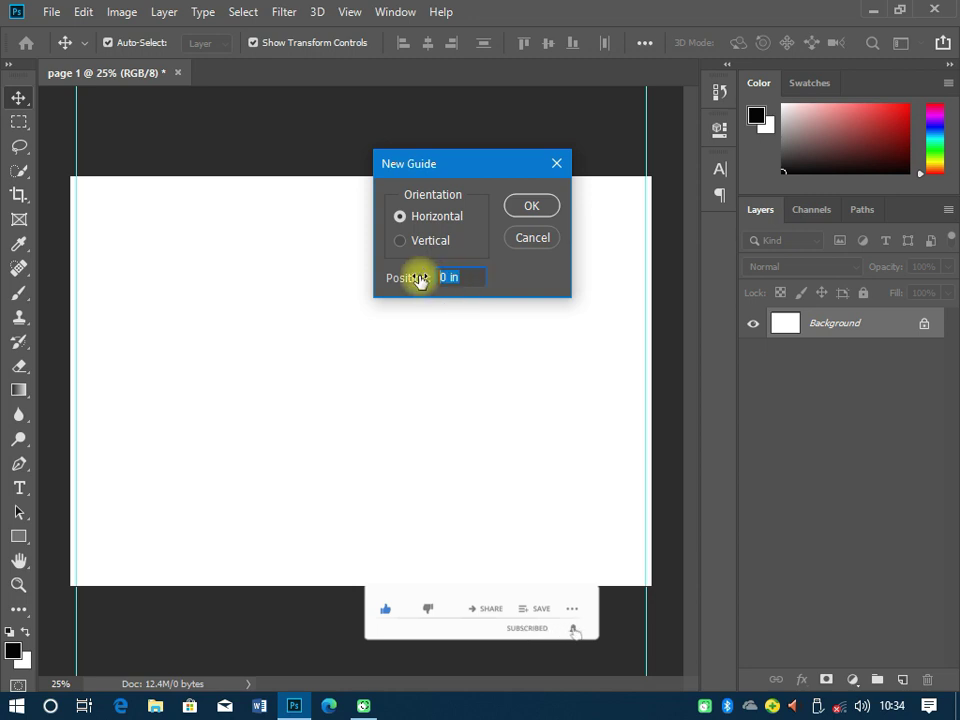
type("1")
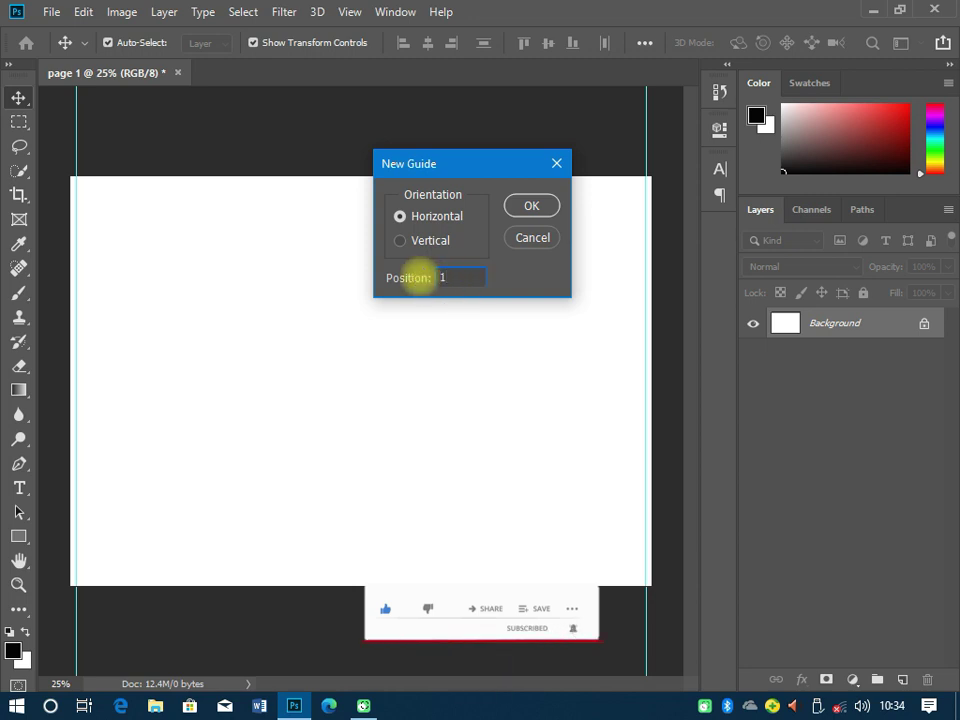
type("%")
key("Return")
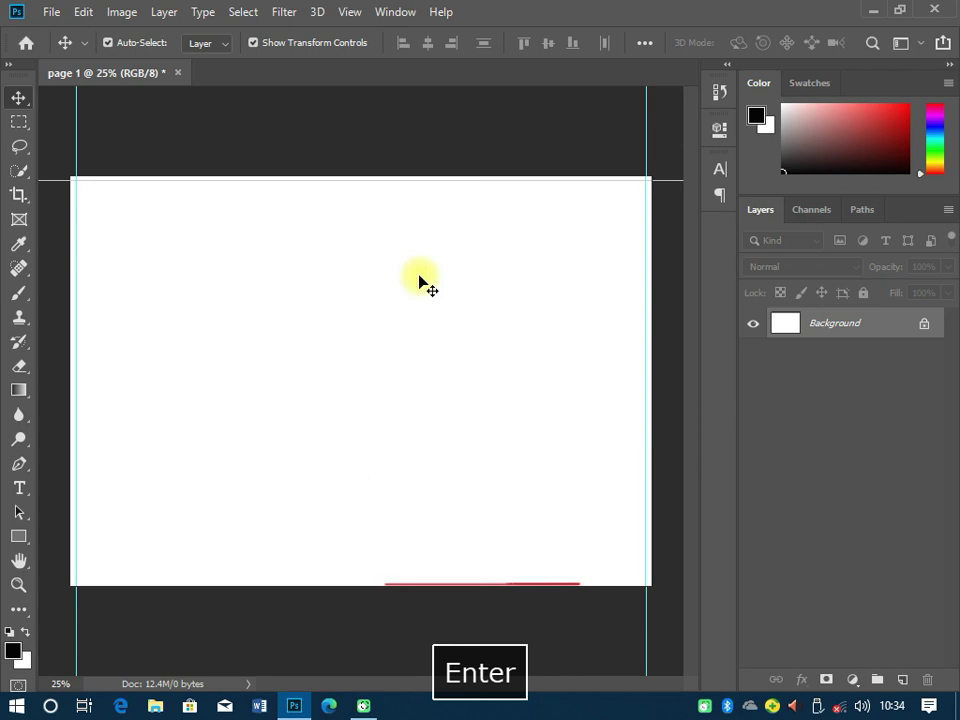
left_click(349, 12)
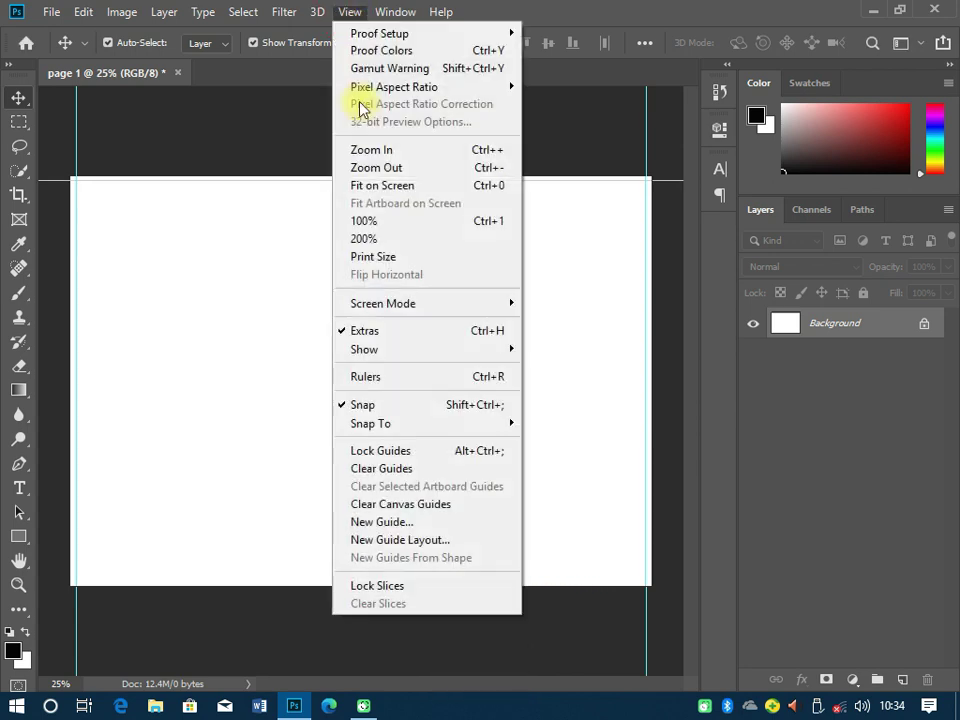
left_click(380, 521)
type("9")
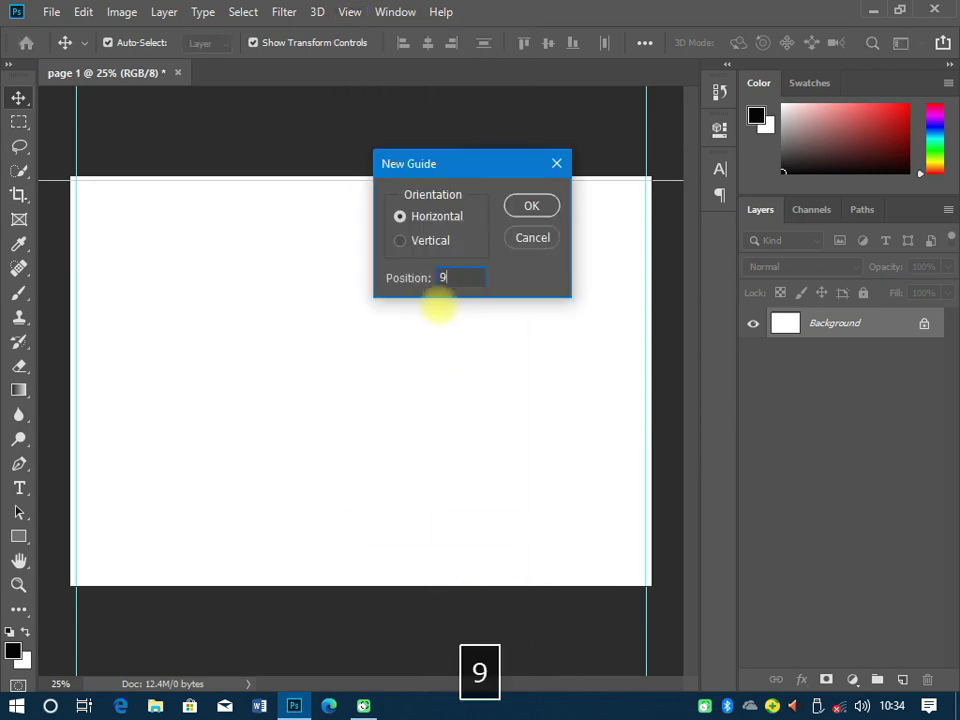
type("9%")
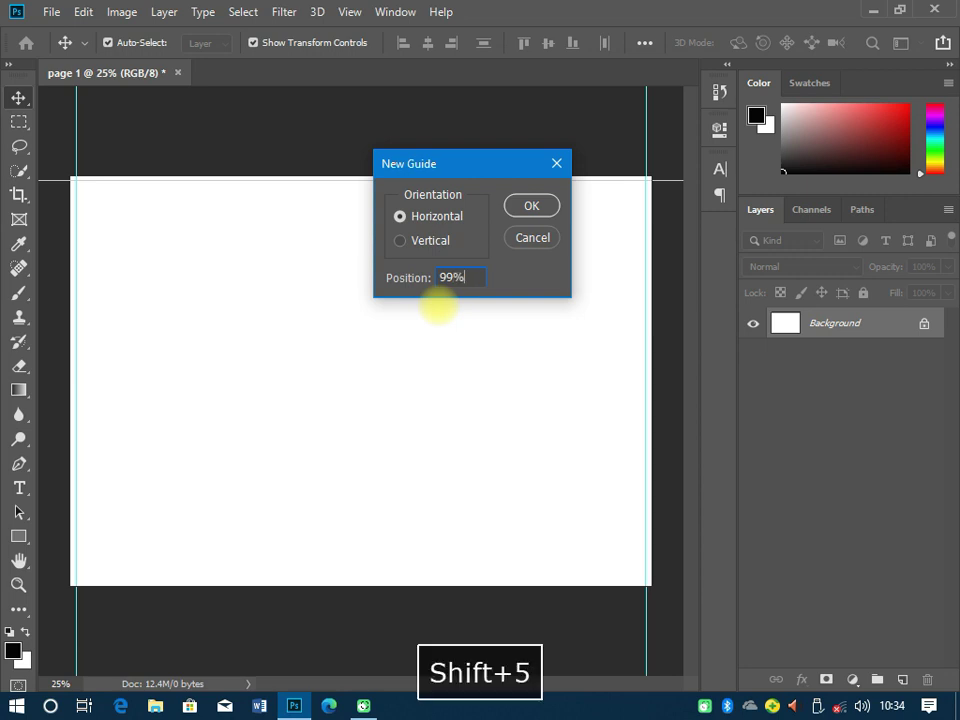
key("Return")
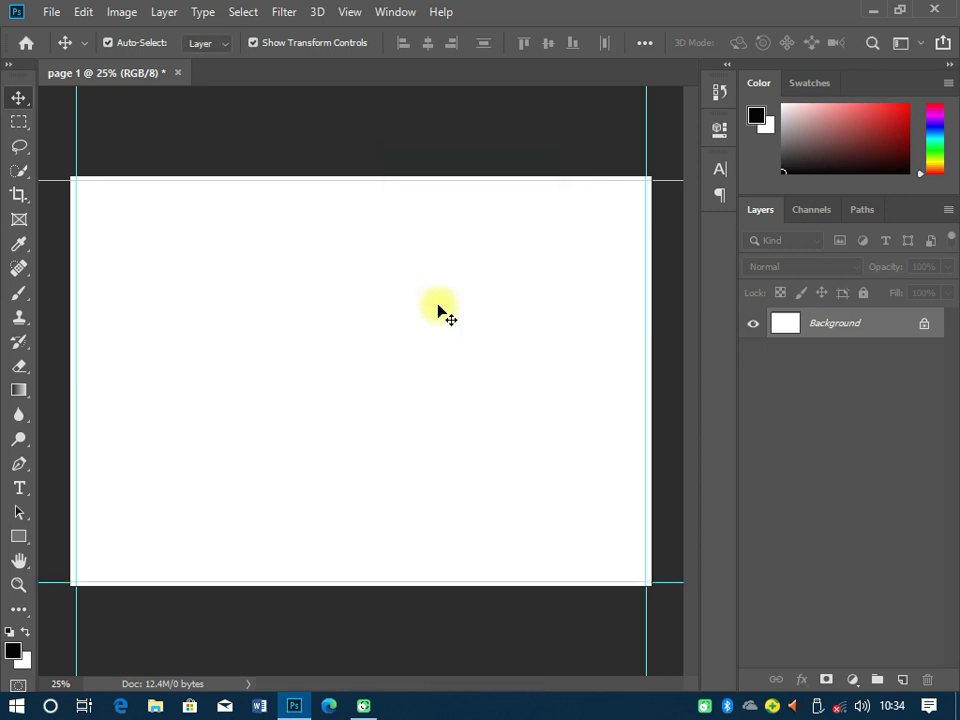
- Place the desktop image "Funeral Book PSD - AB recovered" as a linked file filling the page
left_click(50, 12)
left_click(49, 12)
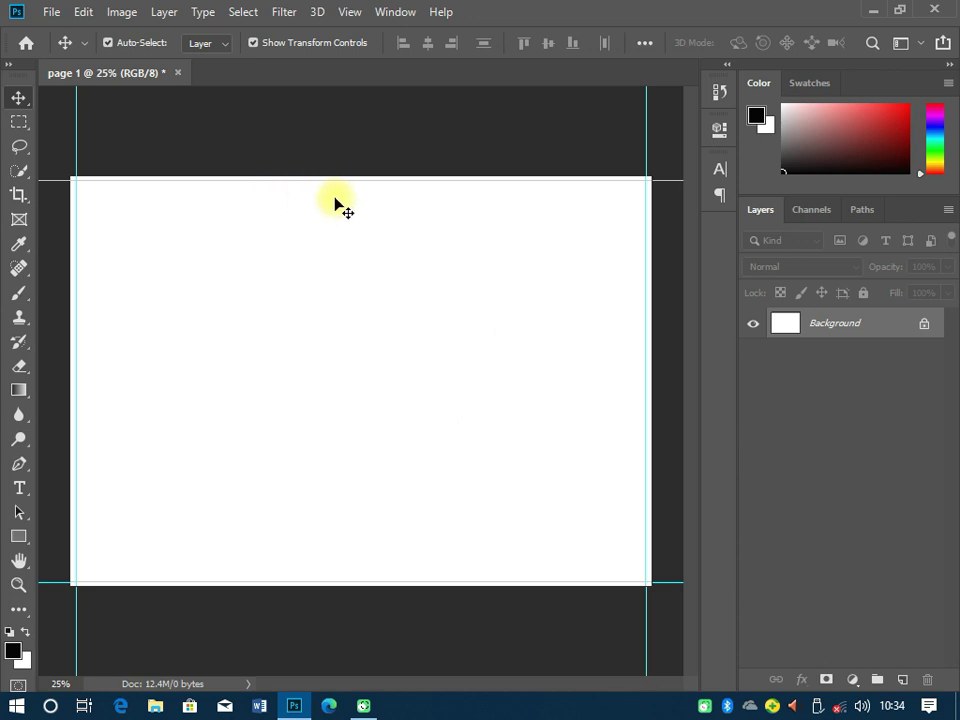
left_click(49, 15)
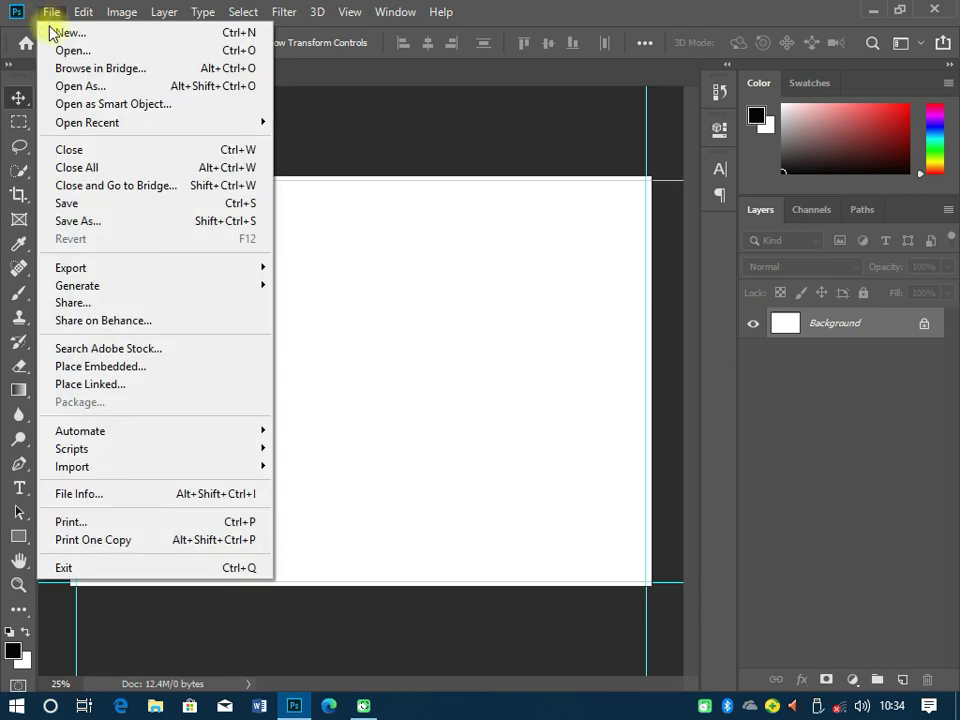
left_click(117, 386)
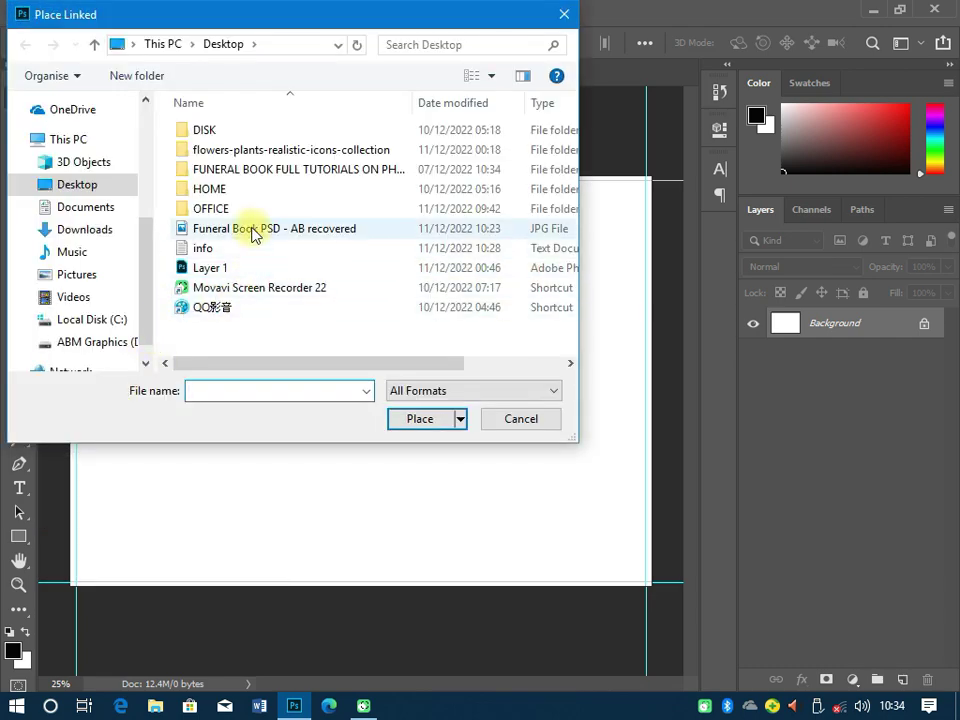
left_click(253, 230)
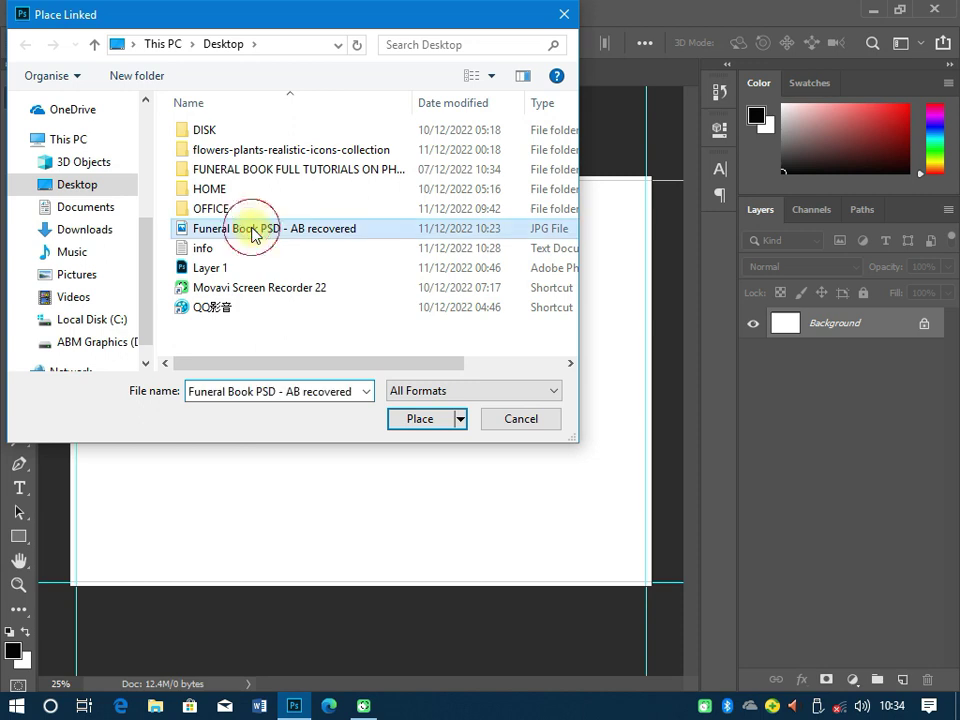
left_click(414, 424)
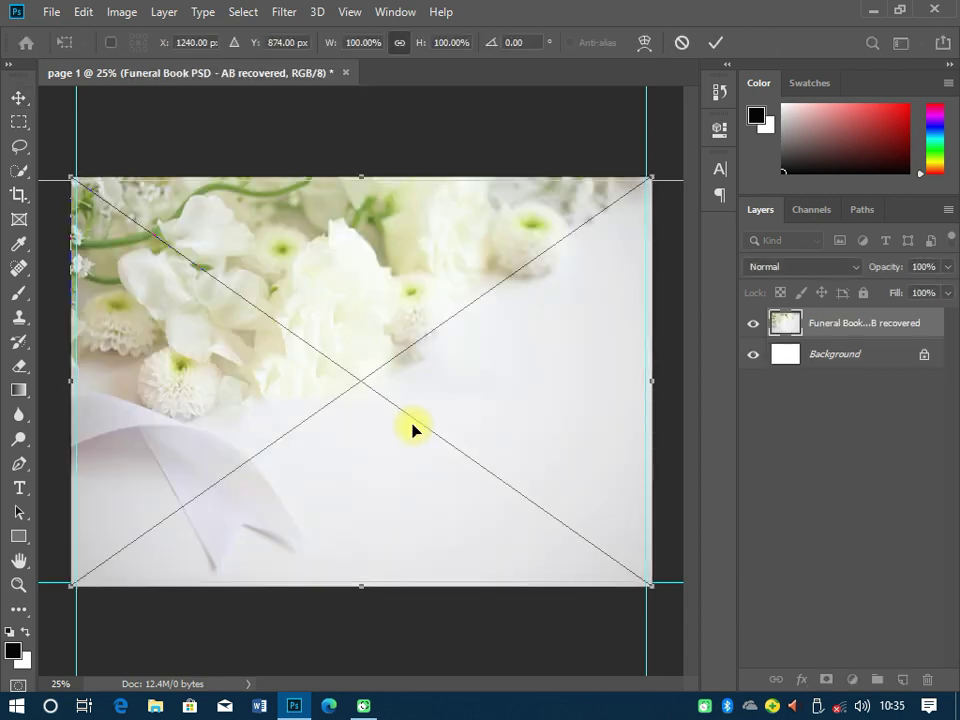
key("Return")
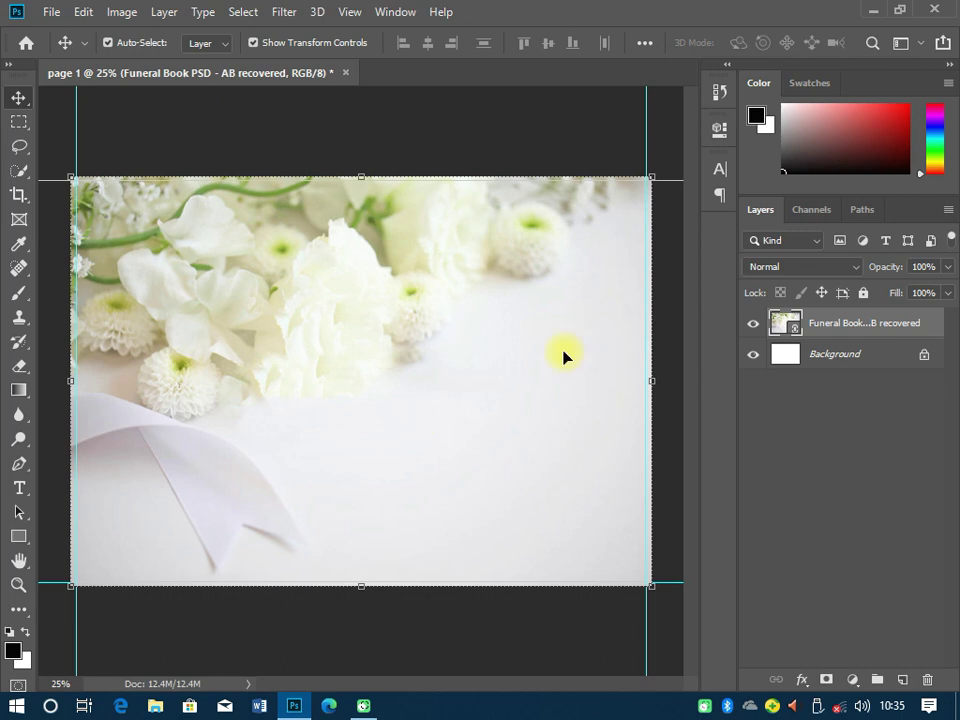
- Add a Gradient fill layer above the floral image and move its settings dialog clear of the page
left_click(852, 679)
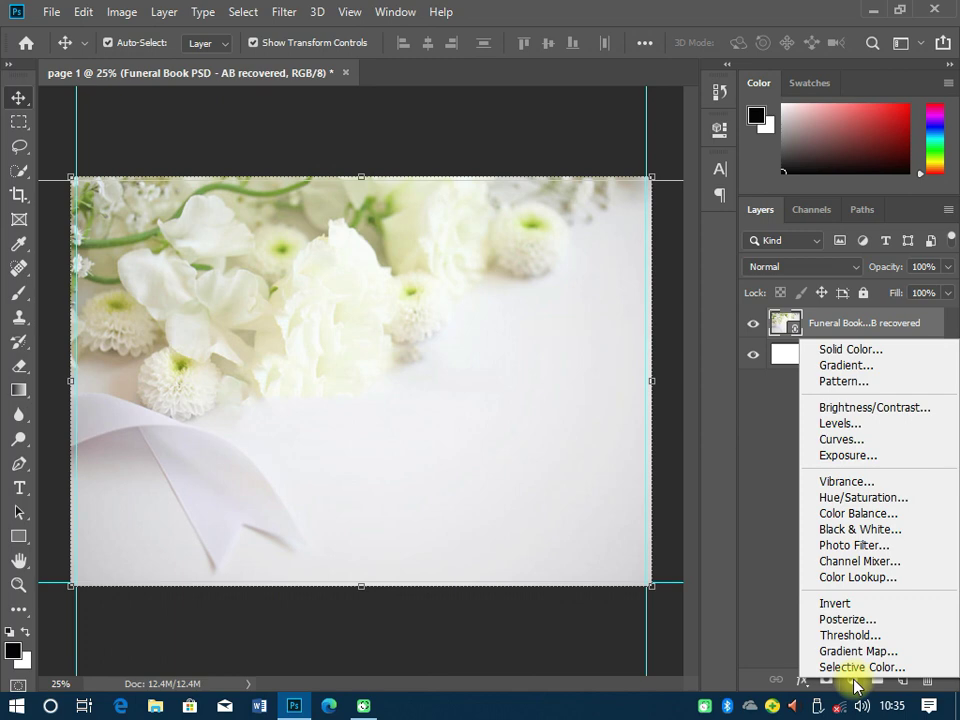
left_click(840, 366)
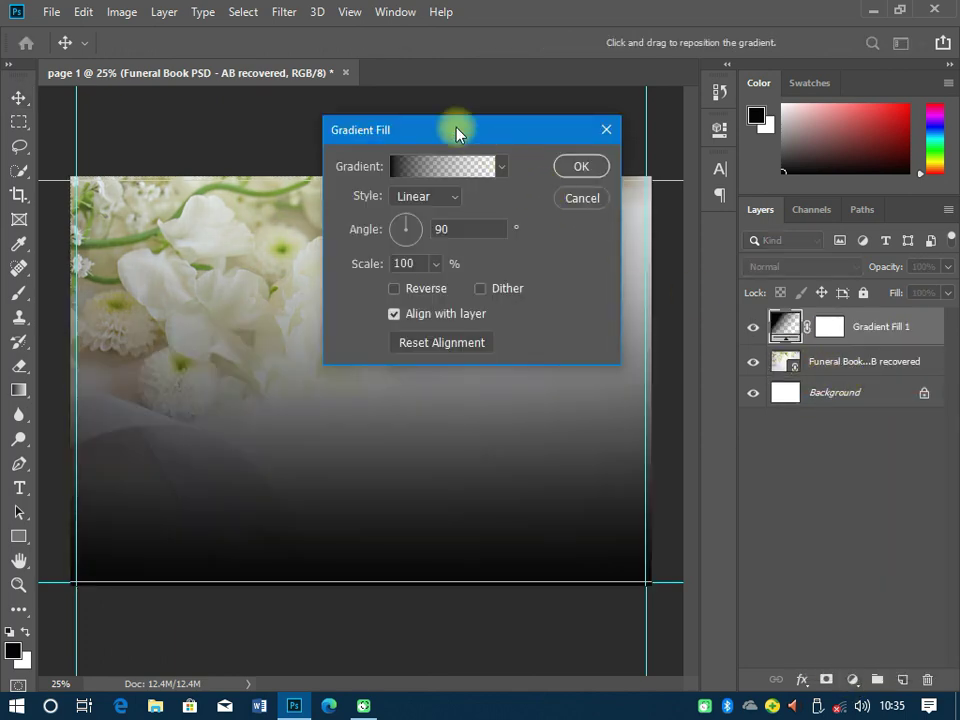
left_click_drag(457, 133, 771, 71)
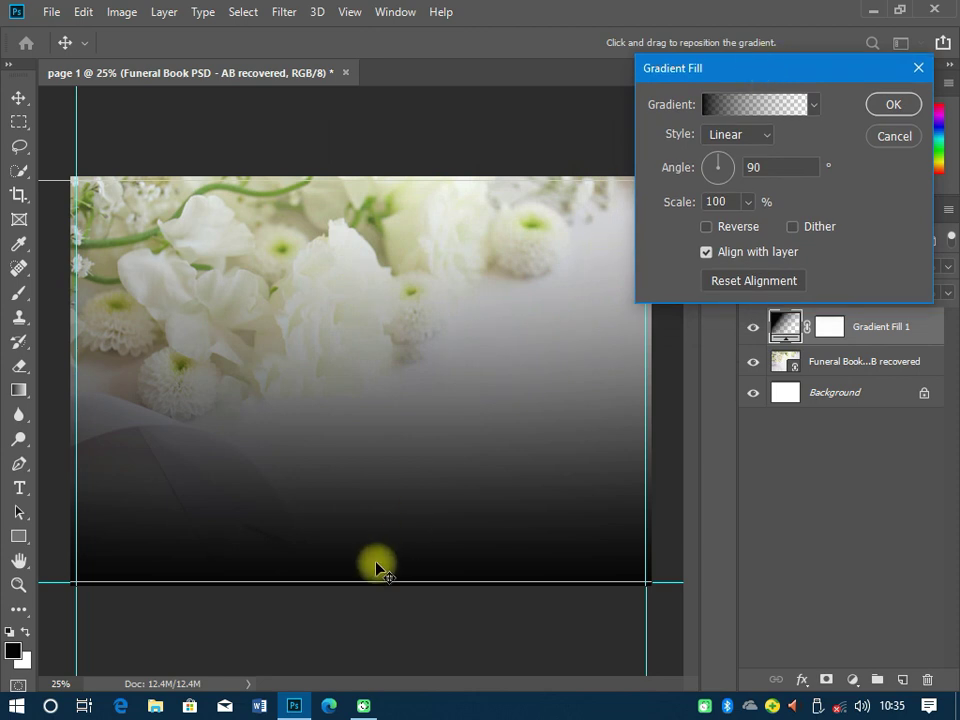
- Edit the fill's gradient and set its starting color stop to red, ff0000
left_click(752, 105)
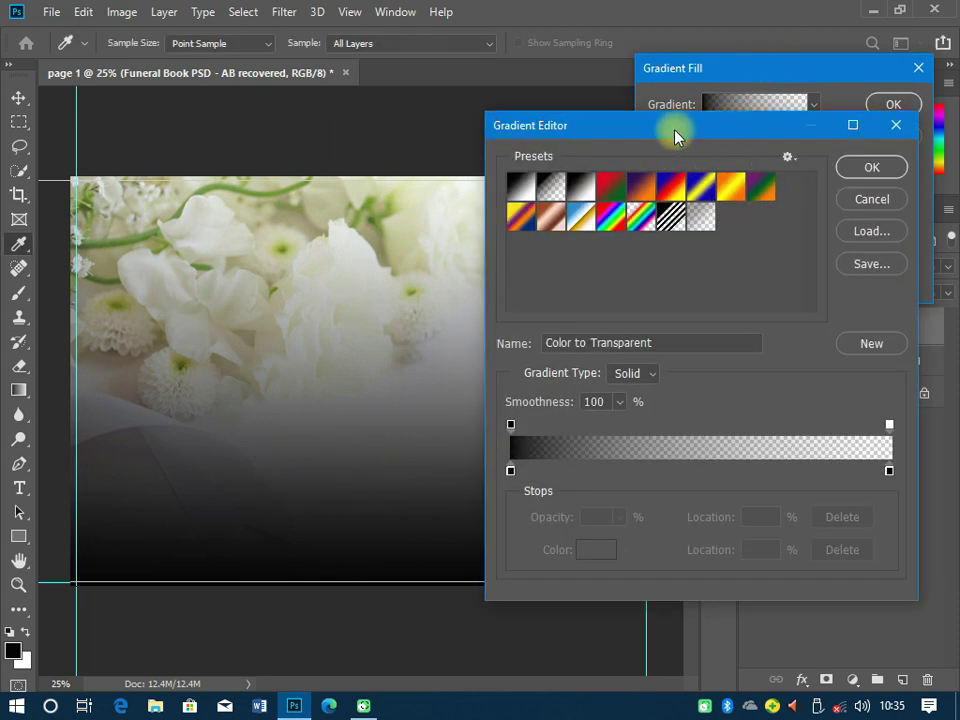
left_click_drag(674, 128, 666, 40)
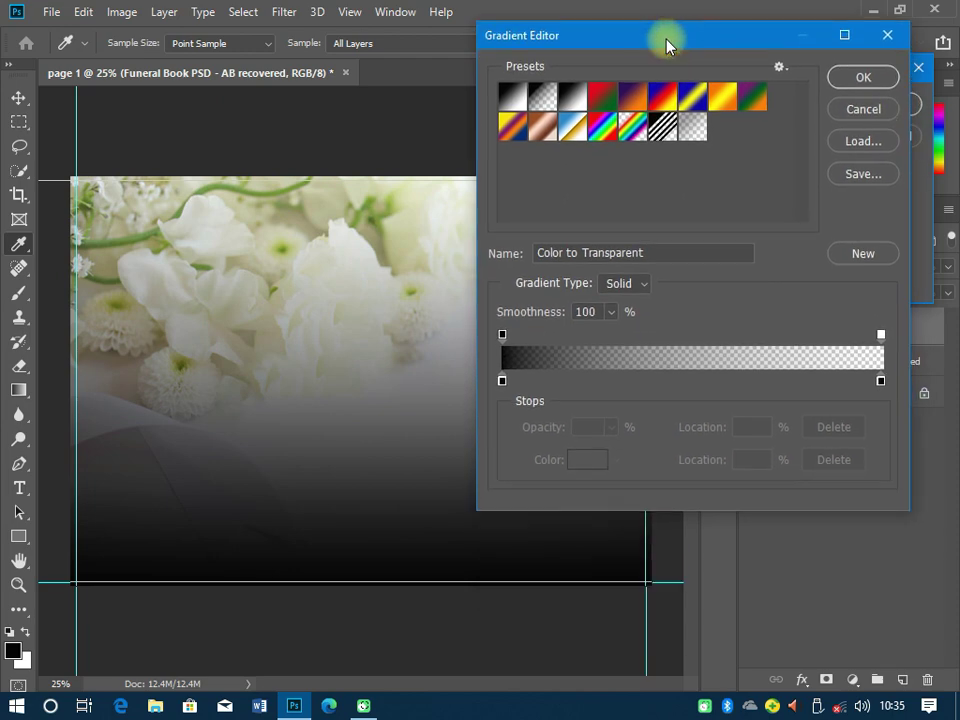
left_click(502, 381)
double_click(502, 381)
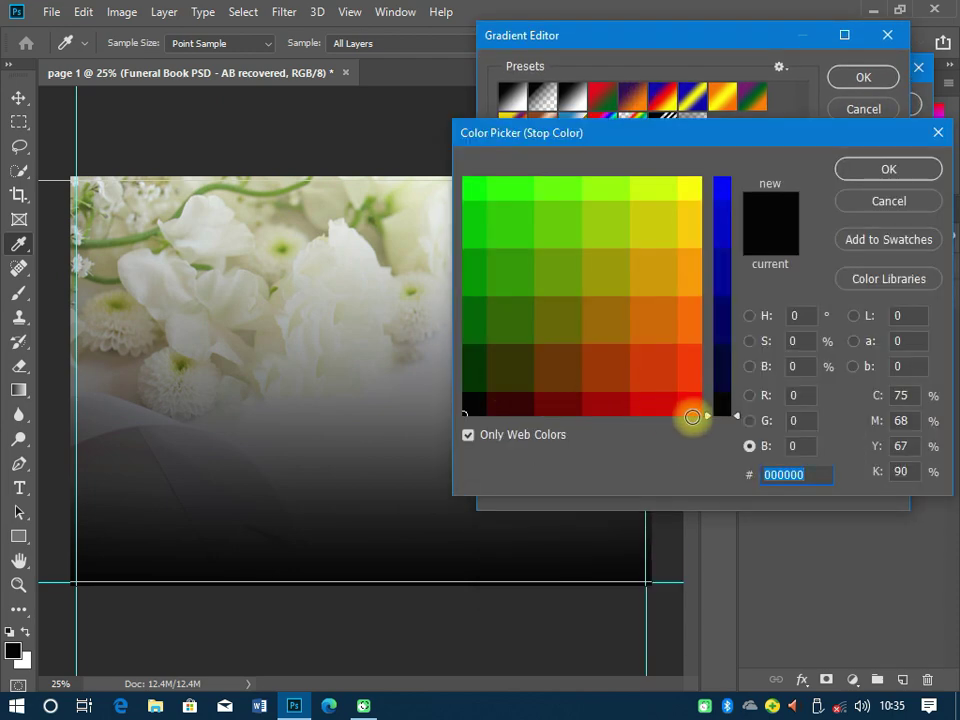
left_click(694, 412)
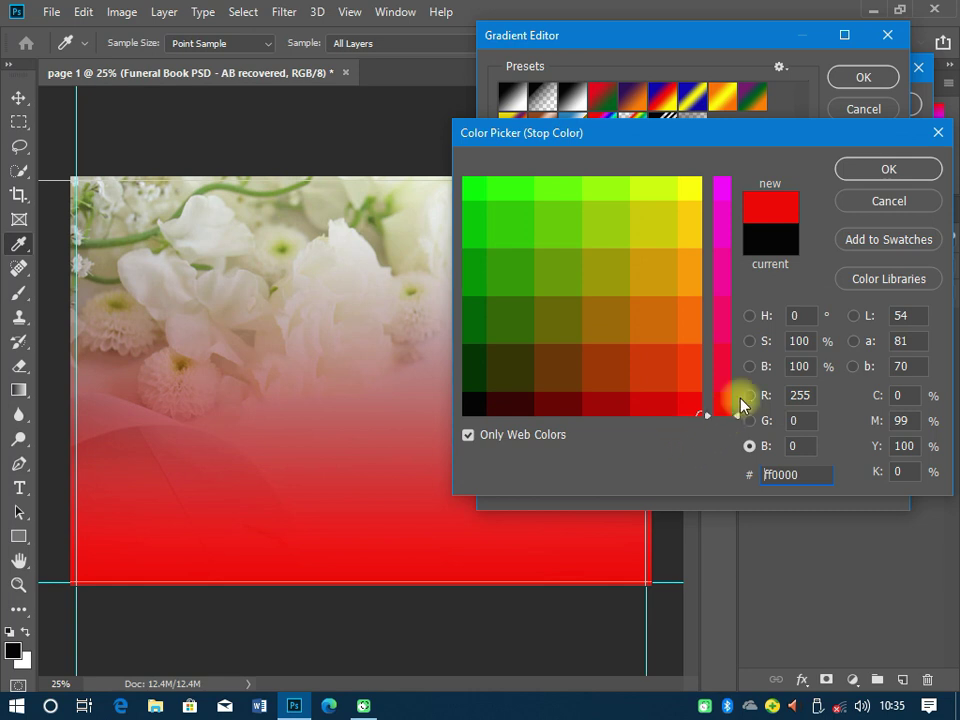
left_click(853, 176)
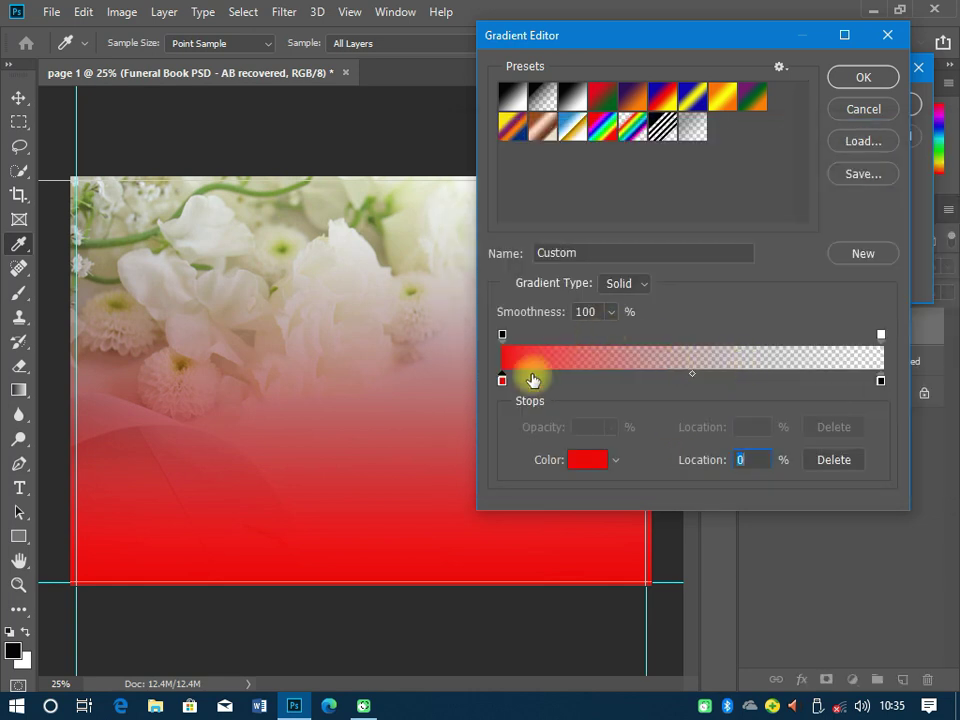
- Reduce the opacity of the gradient's starting opacity stop to 52%
left_click(502, 336)
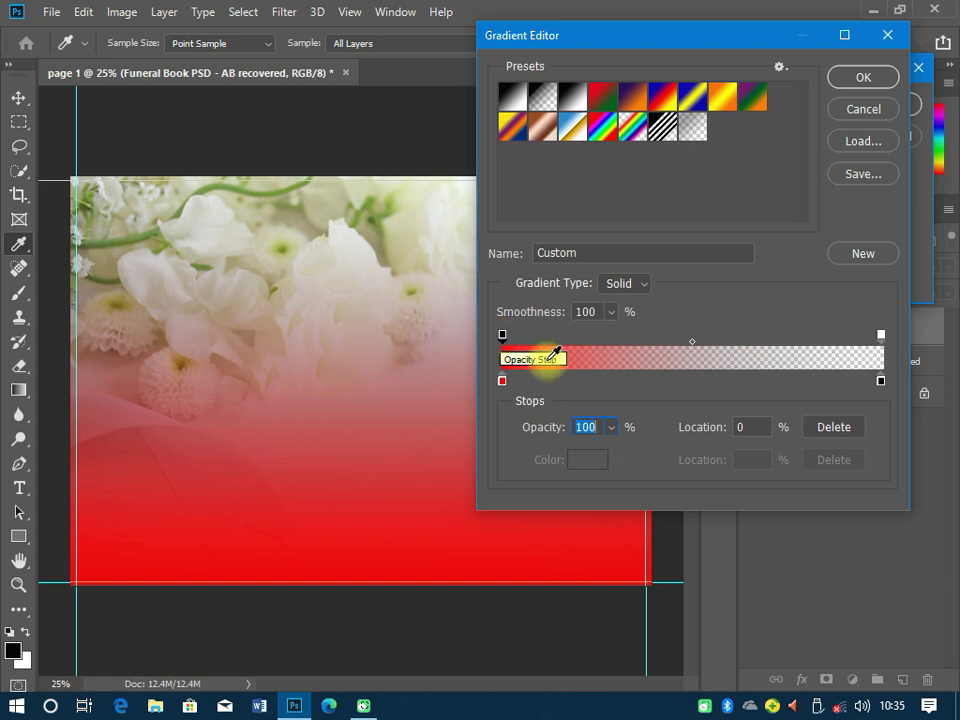
left_click(611, 427)
left_click_drag(612, 456, 559, 450)
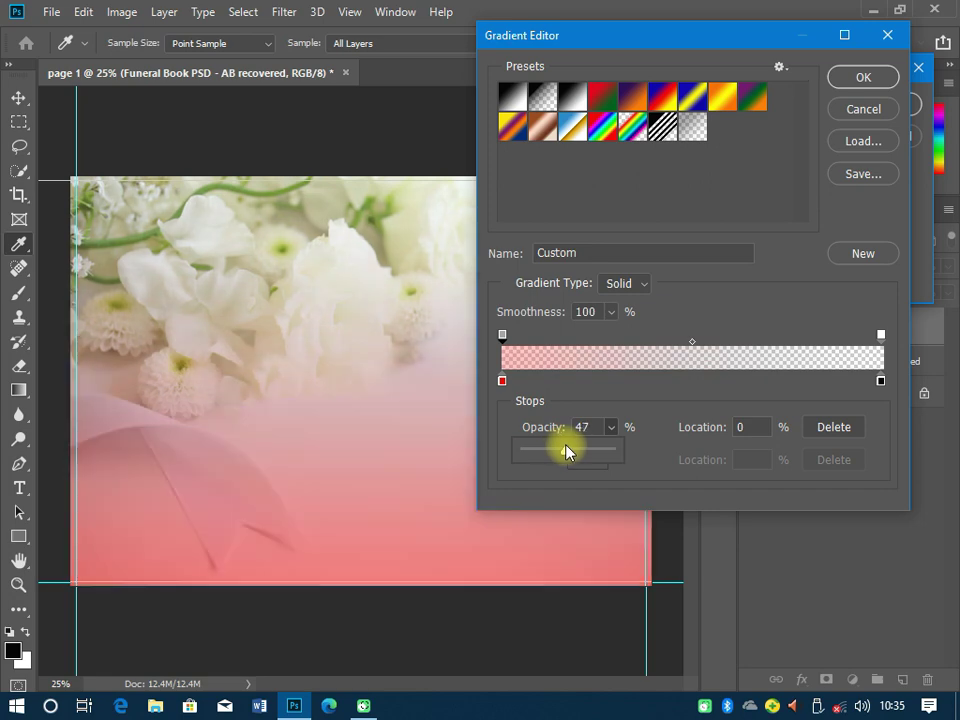
left_click_drag(568, 451, 572, 455)
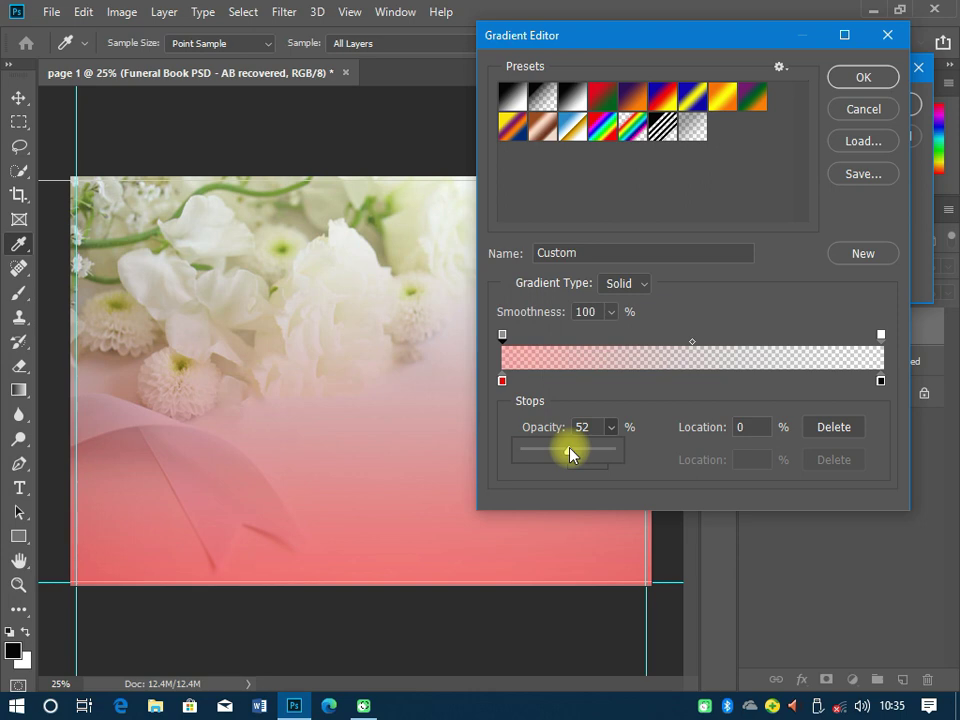
- Change the gradient's end color stop to white, ffffff
left_click(882, 382)
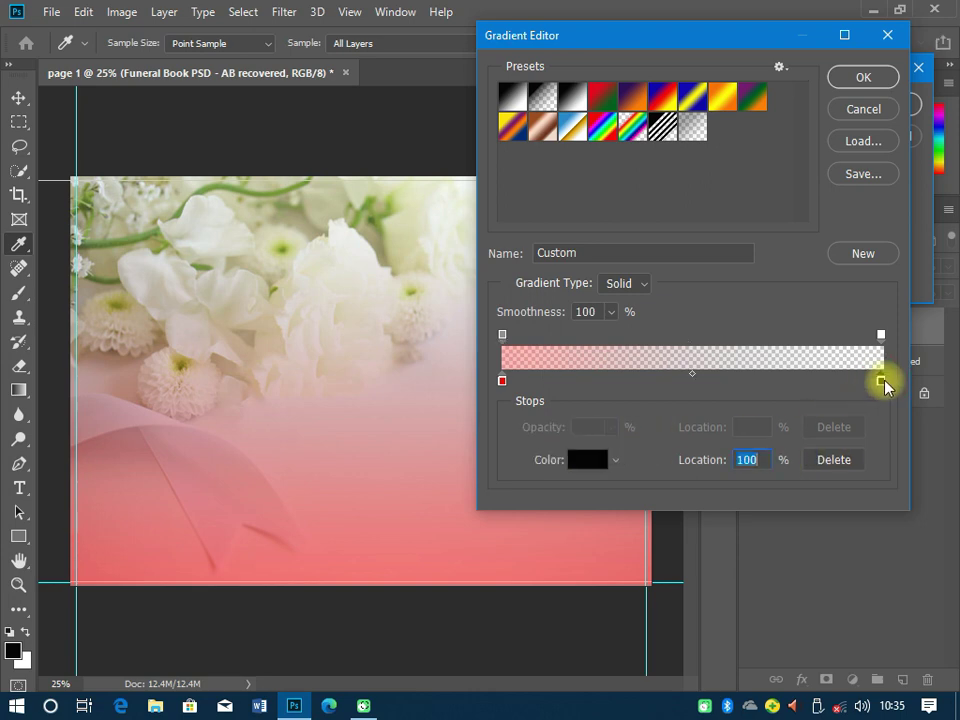
double_click(881, 382)
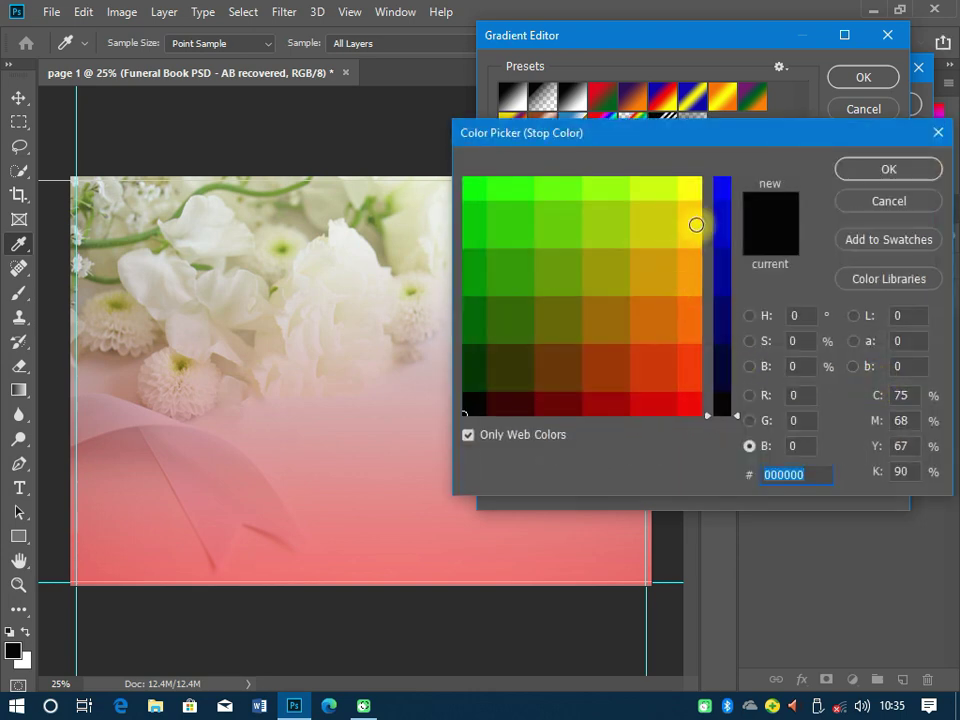
left_click(358, 273)
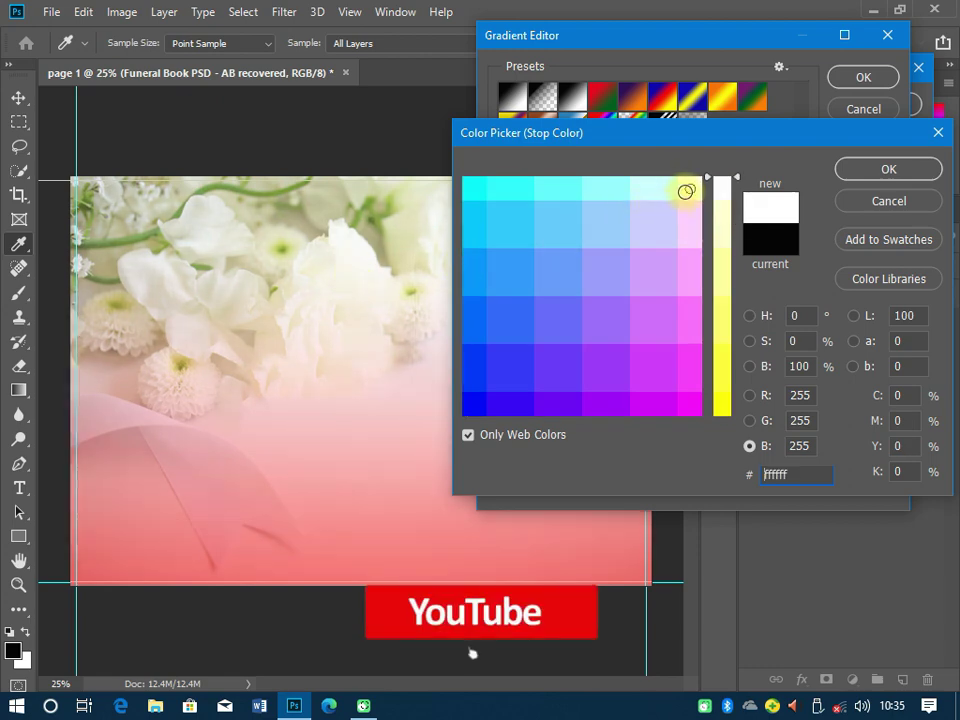
left_click(700, 178)
left_click(858, 176)
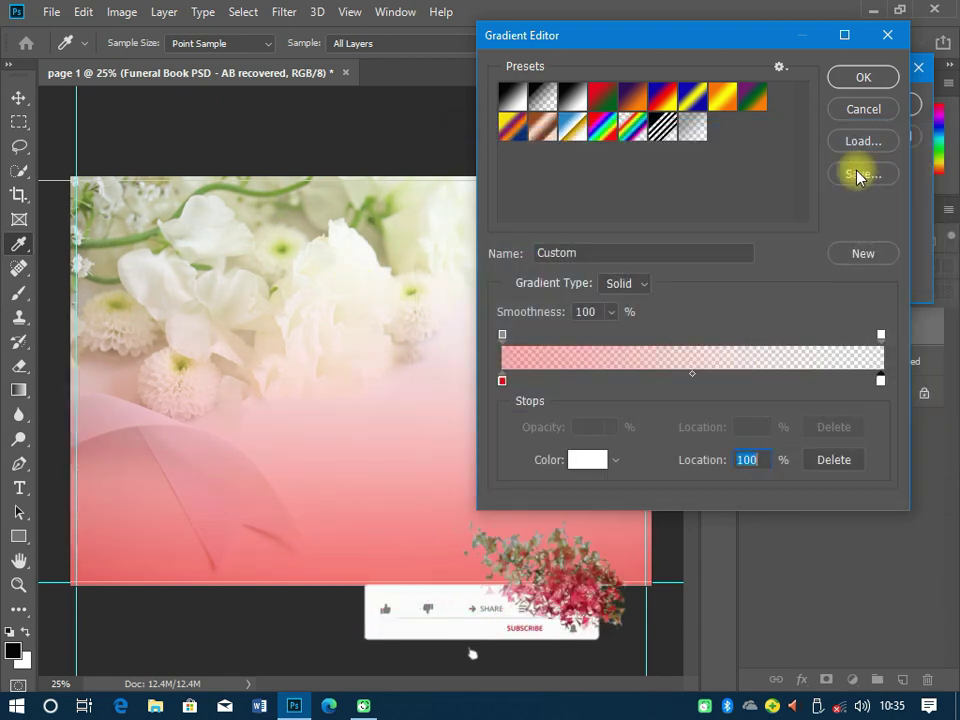
- Move the white color stop to 41%, bring the transparent opacity stop almost level with it, and apply the gradient fill
left_click_drag(882, 388, 662, 393)
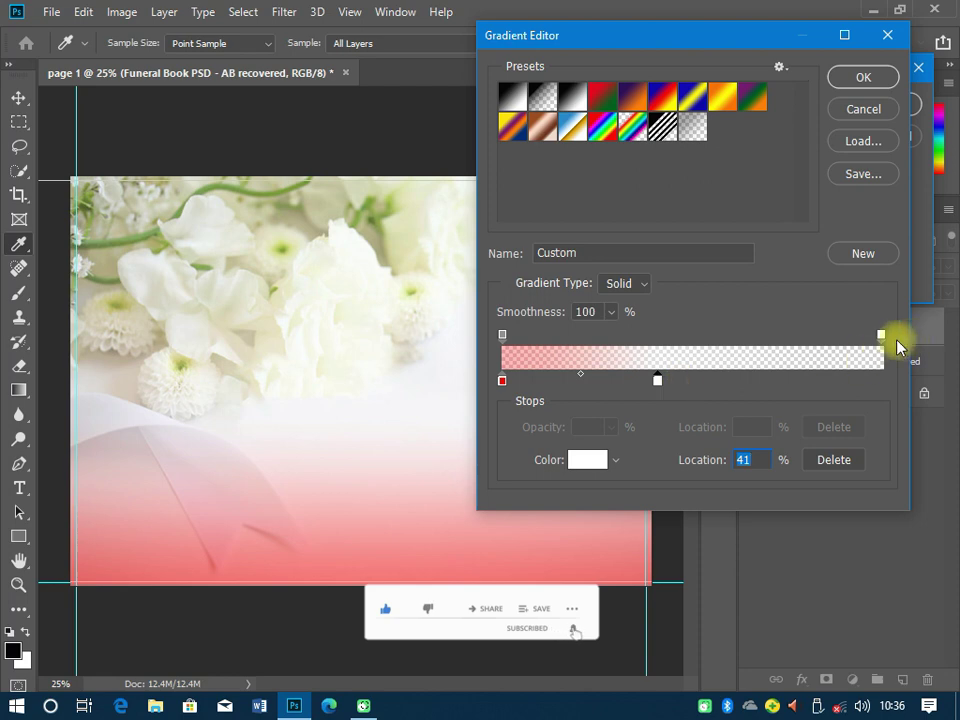
left_click_drag(880, 336, 692, 345)
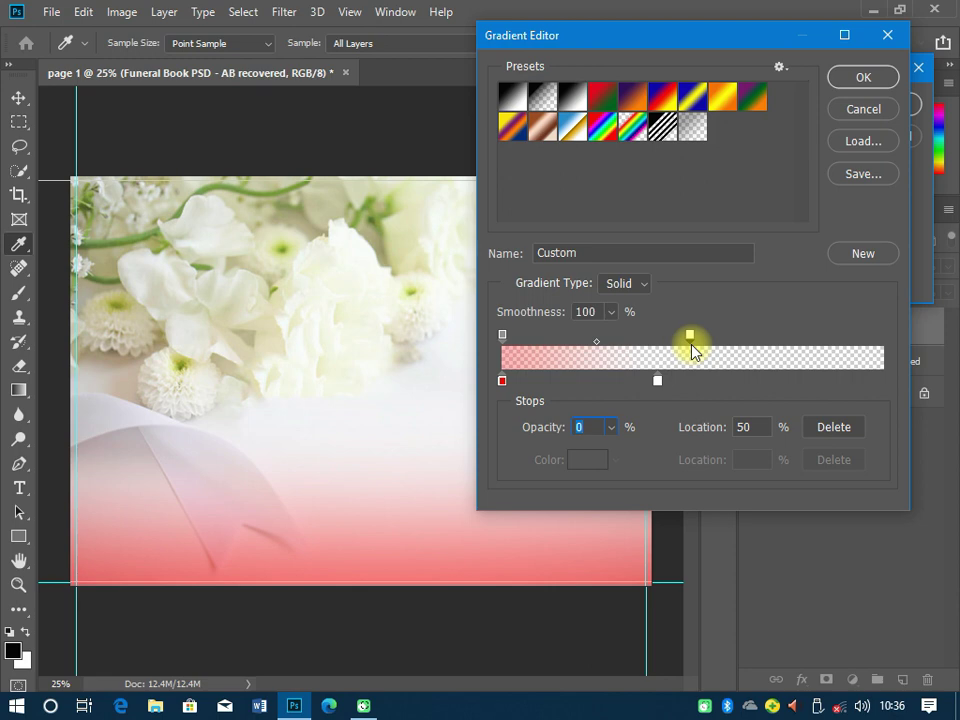
left_click_drag(693, 350, 662, 342)
left_click(848, 80)
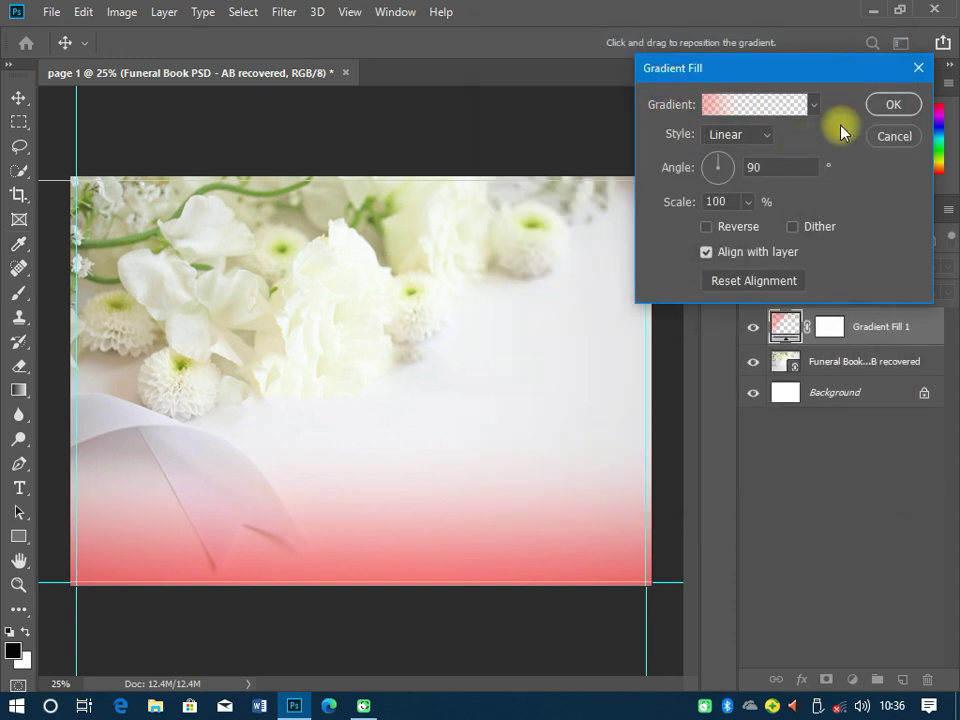
left_click(884, 106)
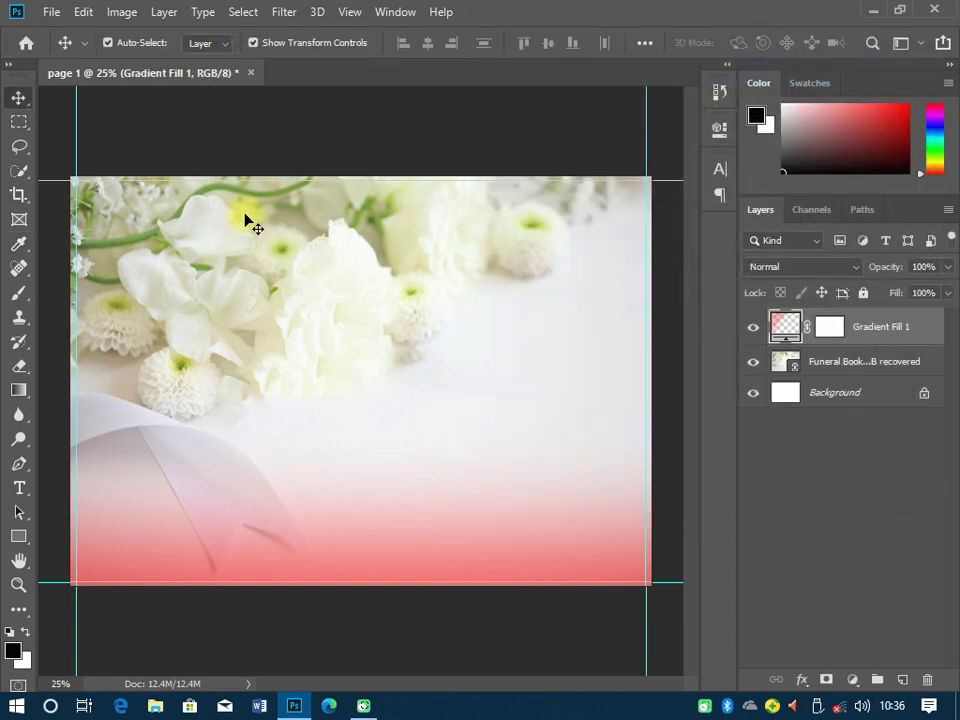
- Set the opacity of the floral image layer to 24%
left_click(825, 366)
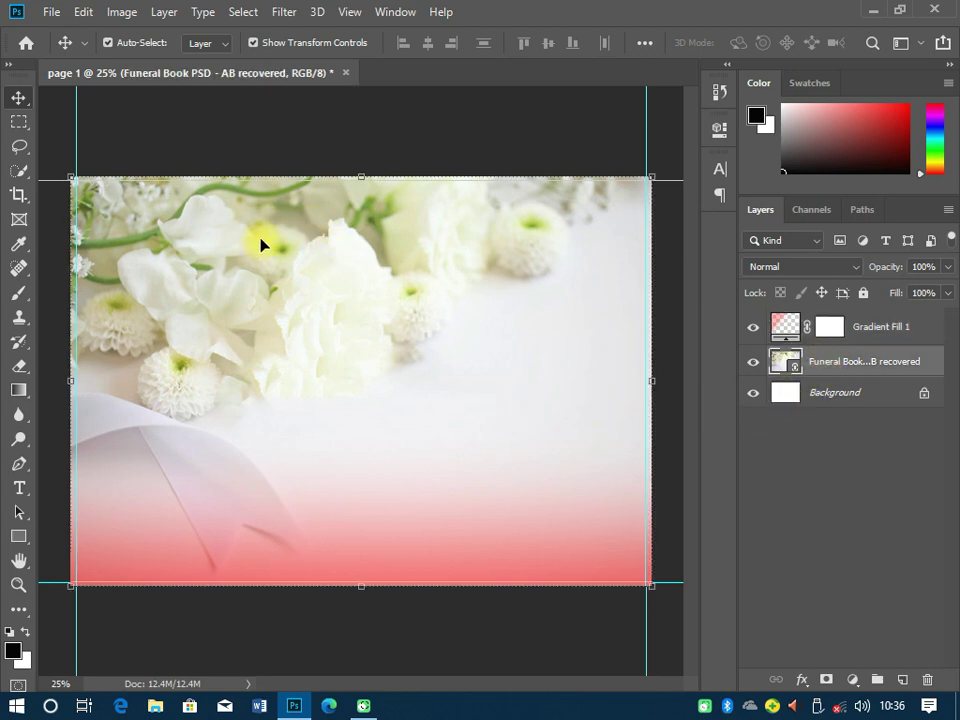
left_click(921, 266)
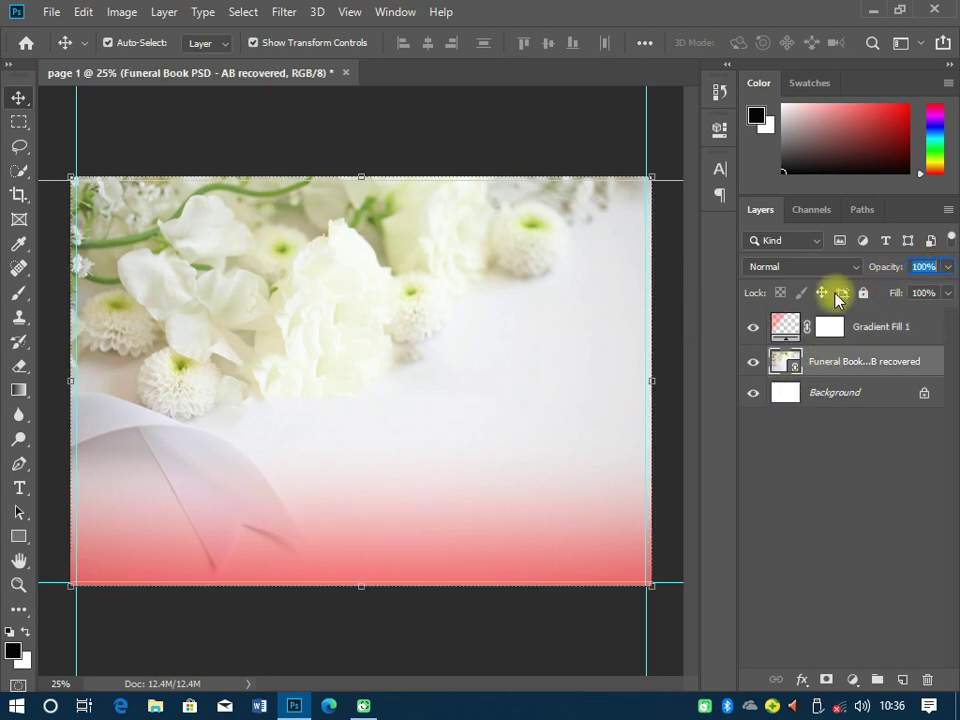
type("24")
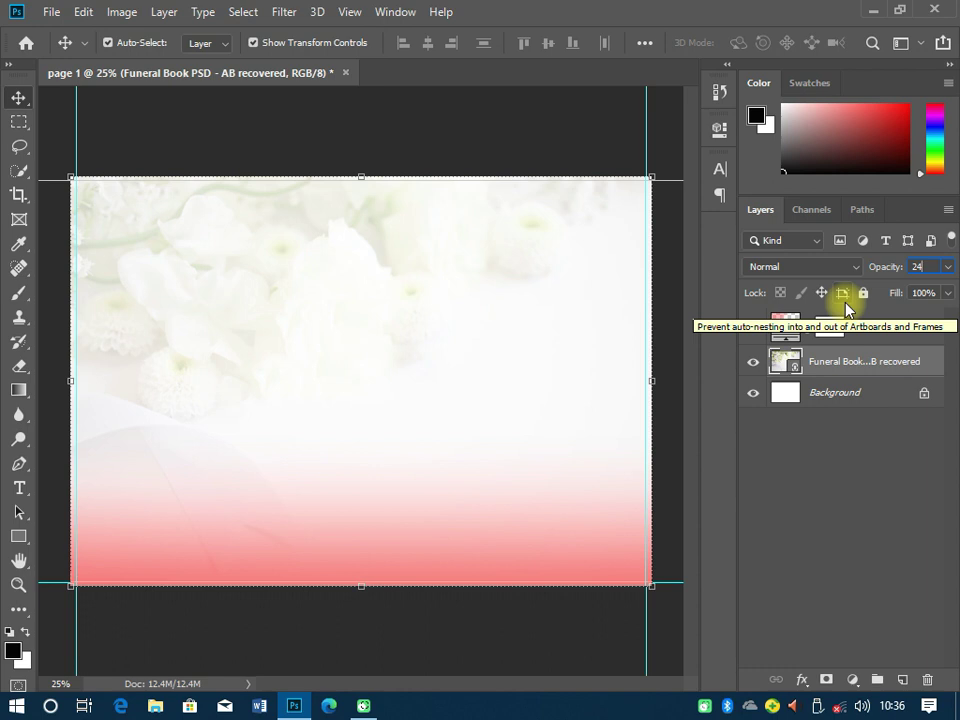
key("Return")
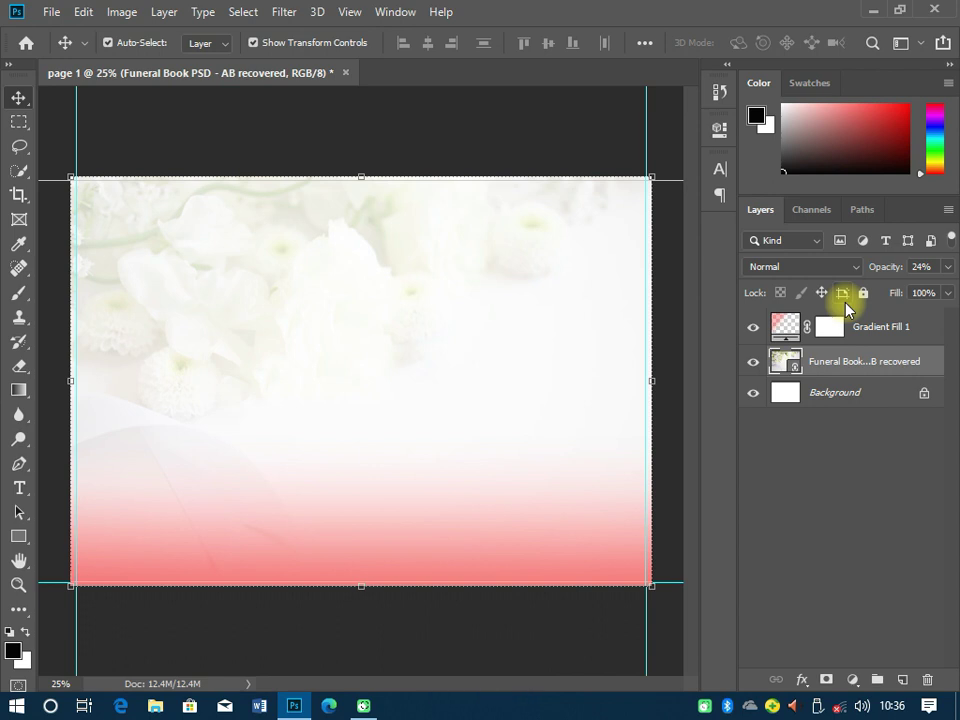
- Put the gradient fill and floral image layers together in a new layer group
left_click(876, 335)
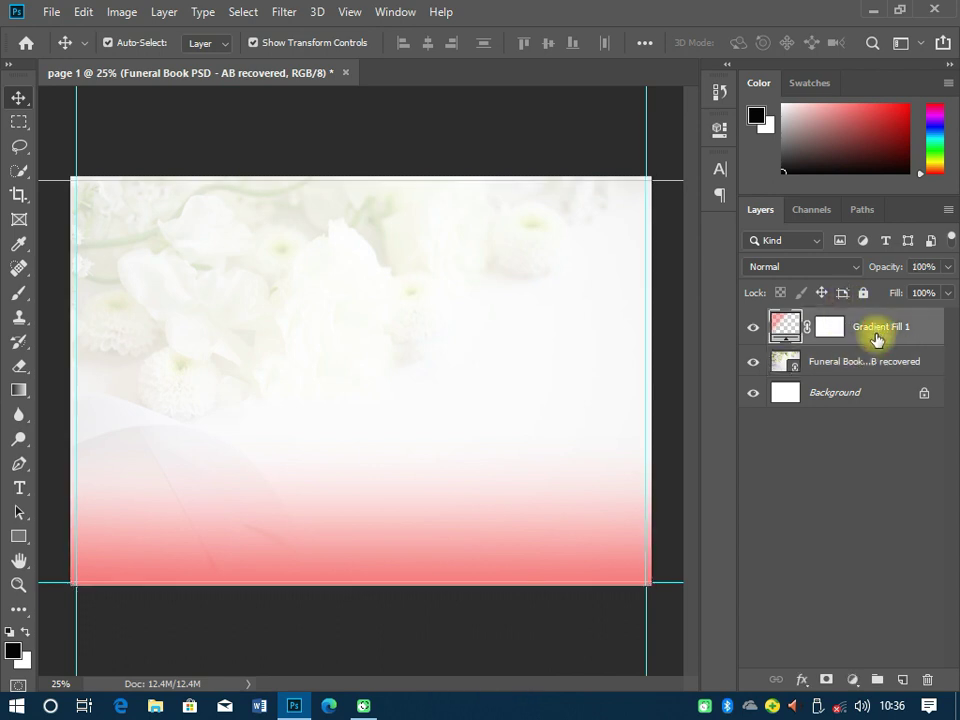
left_click(877, 680)
left_click_drag(803, 349, 865, 324)
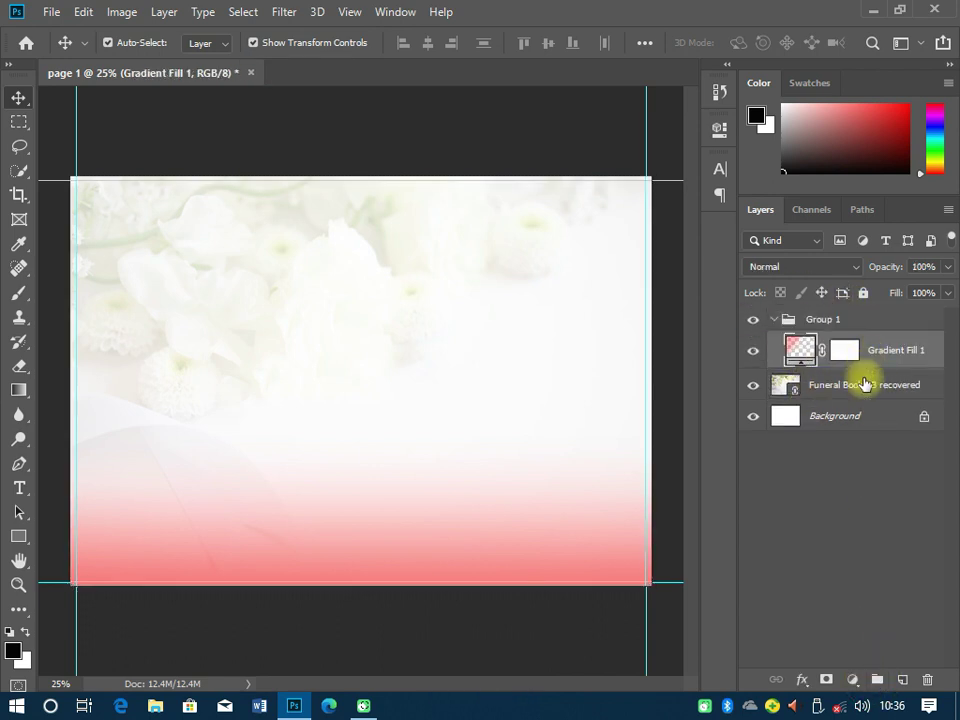
left_click_drag(866, 381, 821, 343)
- Rename the new layer group "bg", collapse it and lock it completely
left_click(823, 320)
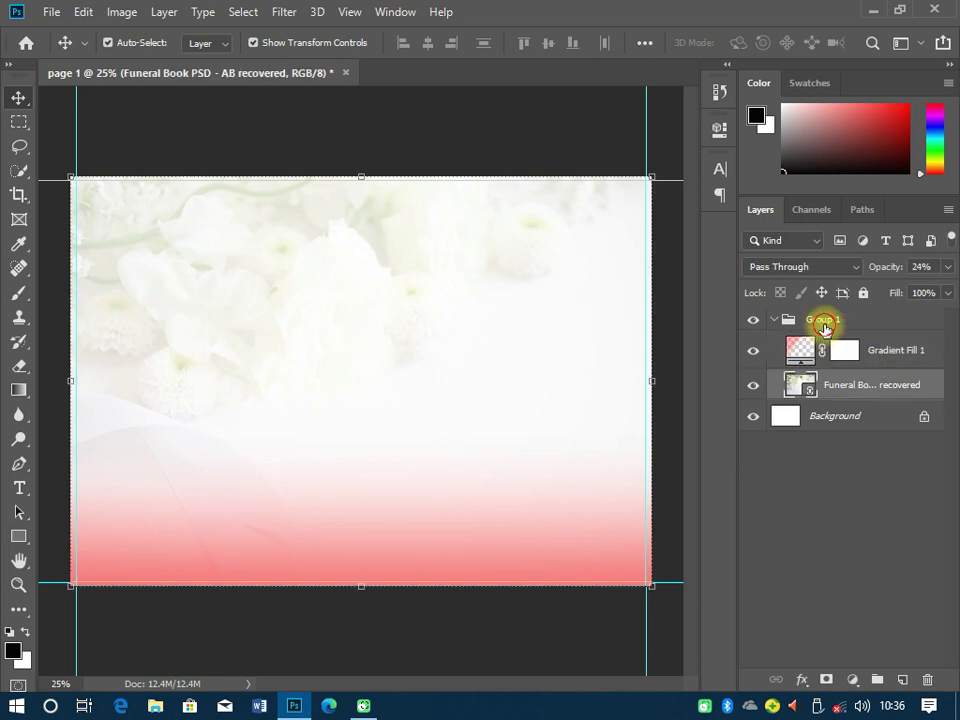
double_click(823, 320)
type("bg")
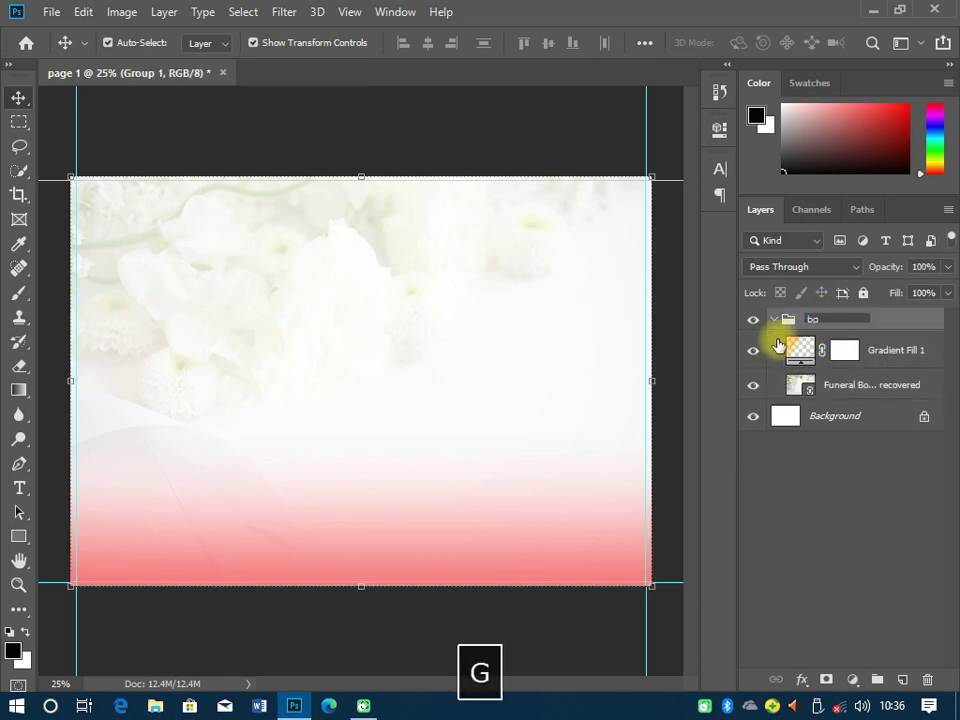
left_click(775, 319)
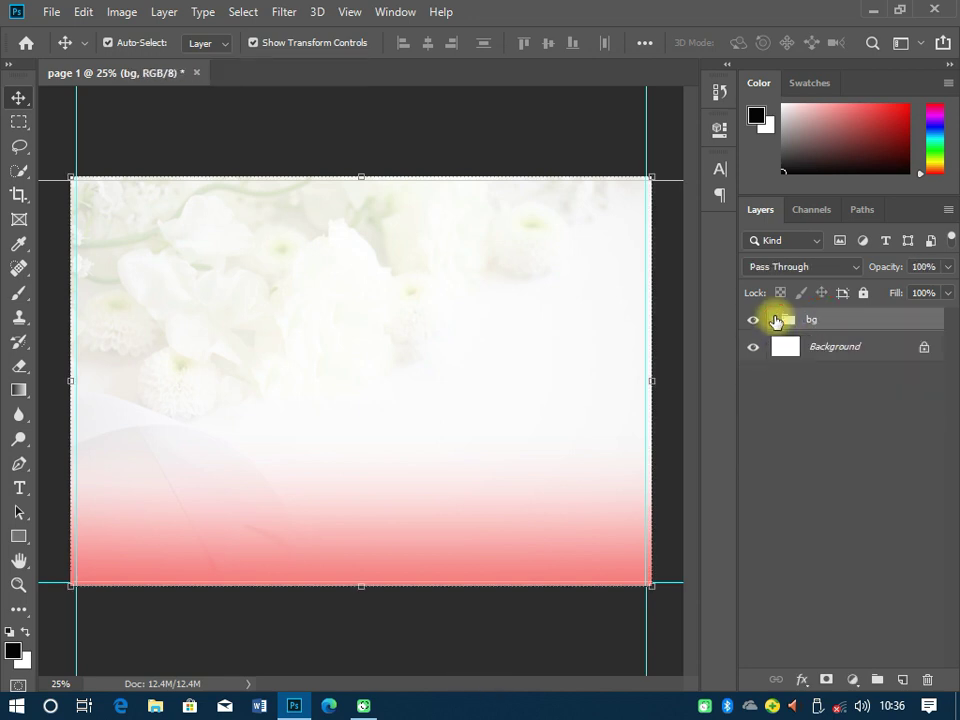
left_click(864, 293)
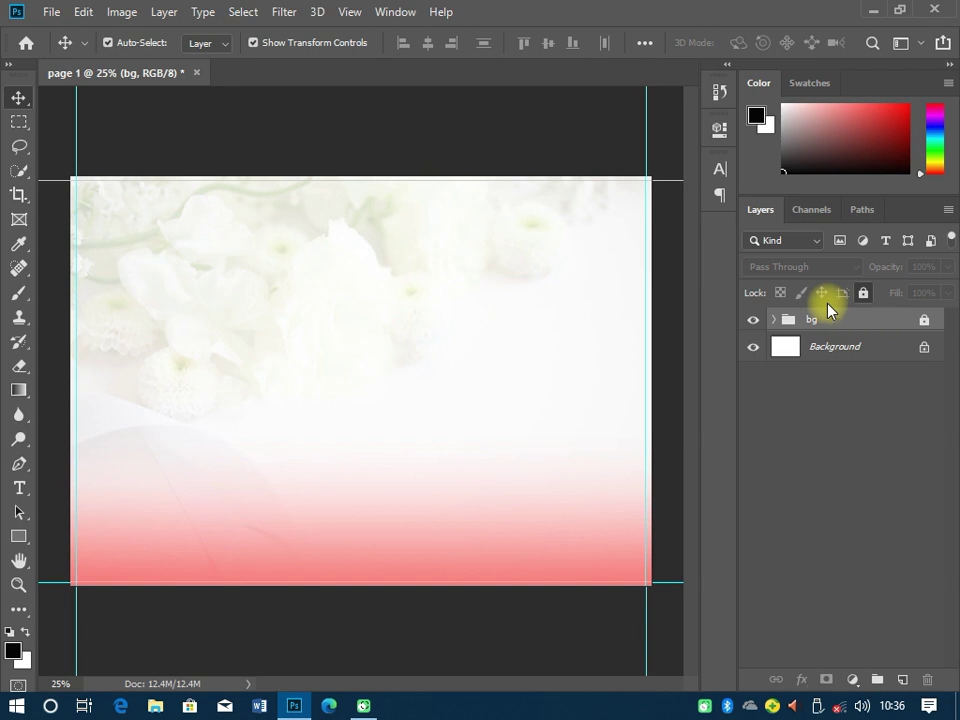
left_click(628, 571)
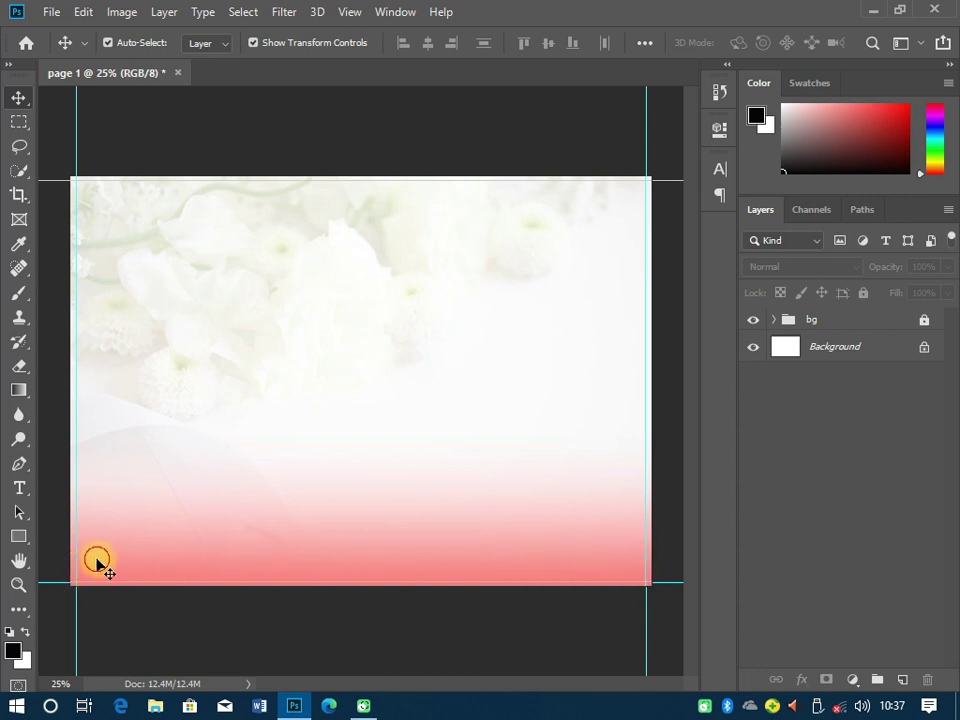
left_click_drag(645, 574, 643, 579)
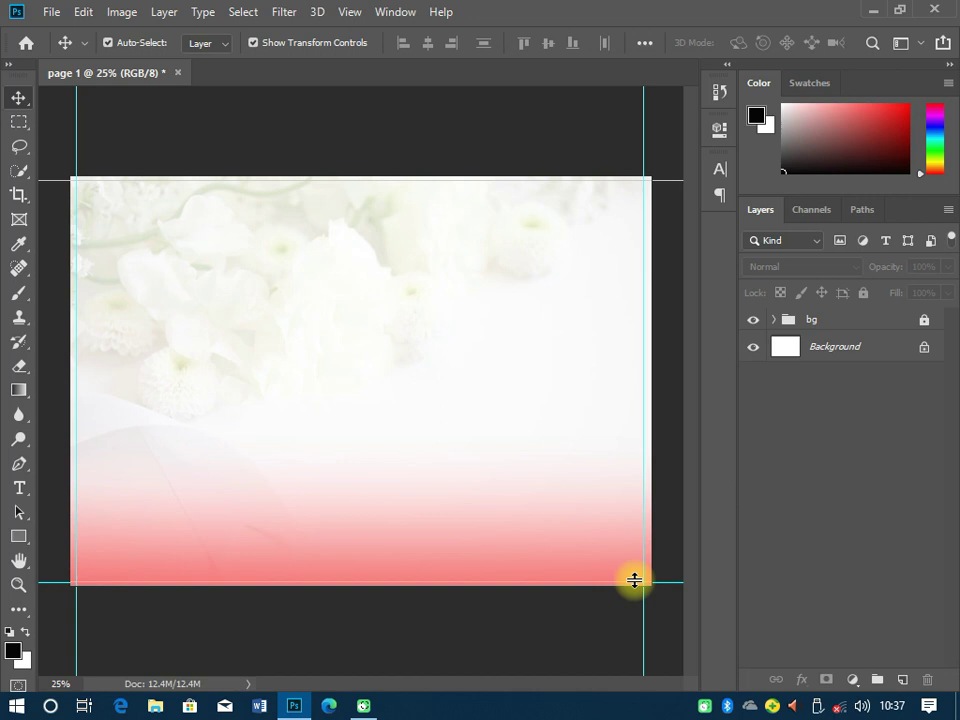
left_click(81, 12)
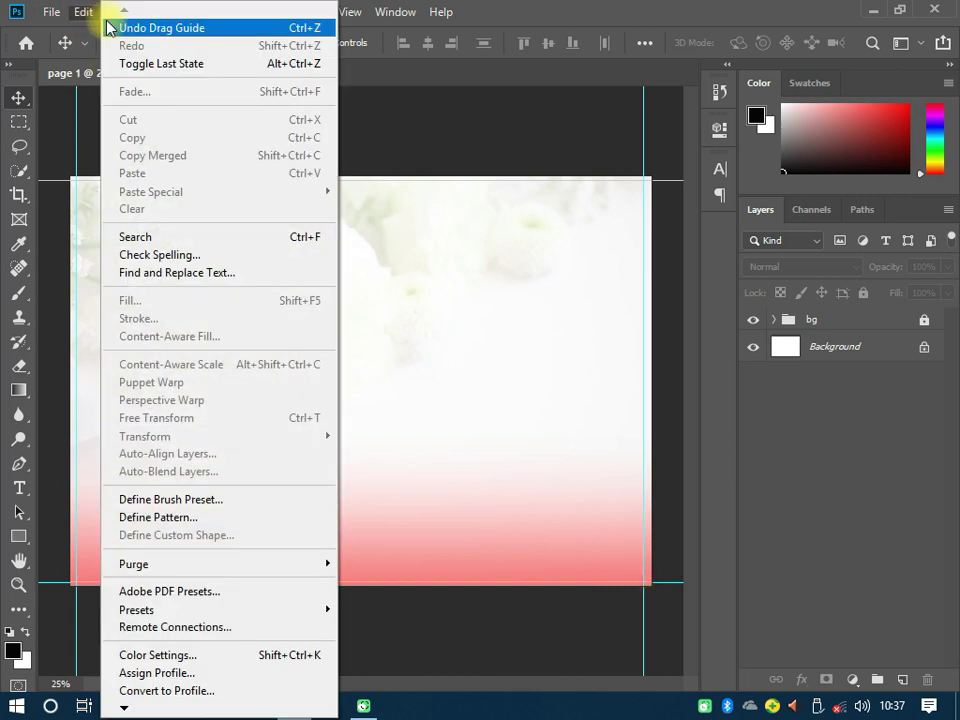
left_click(150, 27)
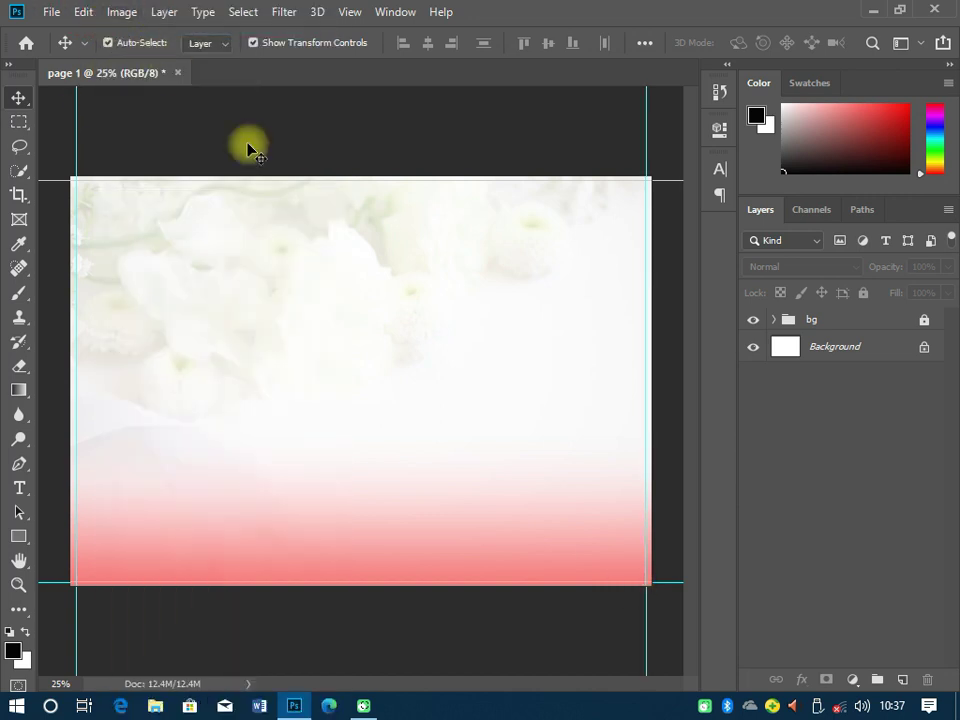
- Draw a small rectangle shape of about 117 × 128 px in the lower middle of the page
left_click(19, 537)
left_click(19, 537)
left_click(79, 537)
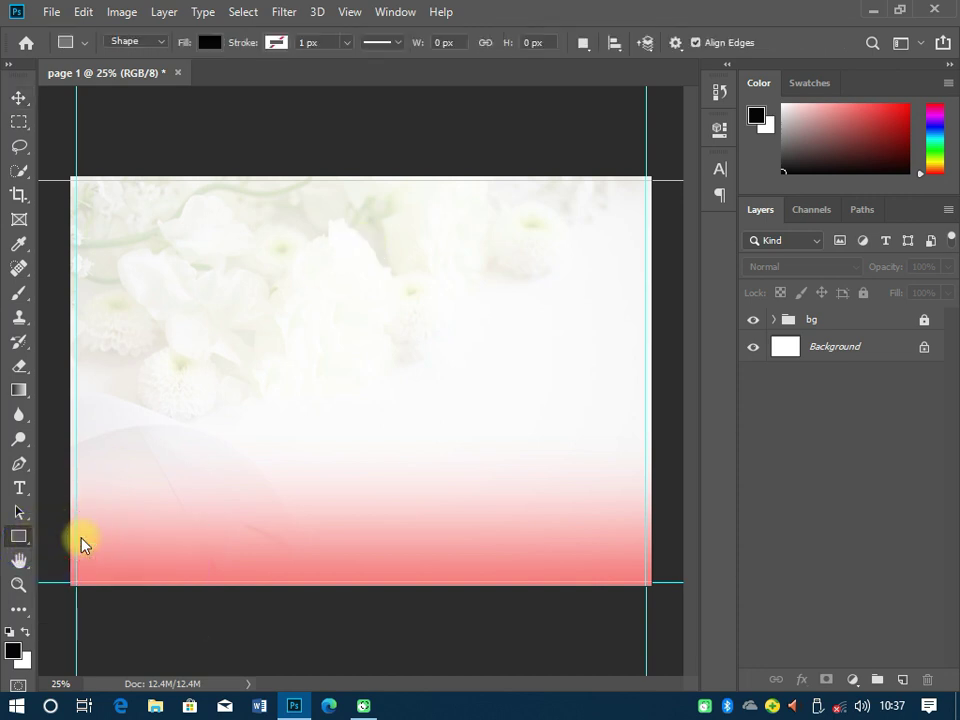
scroll(640, 632, "up", 1)
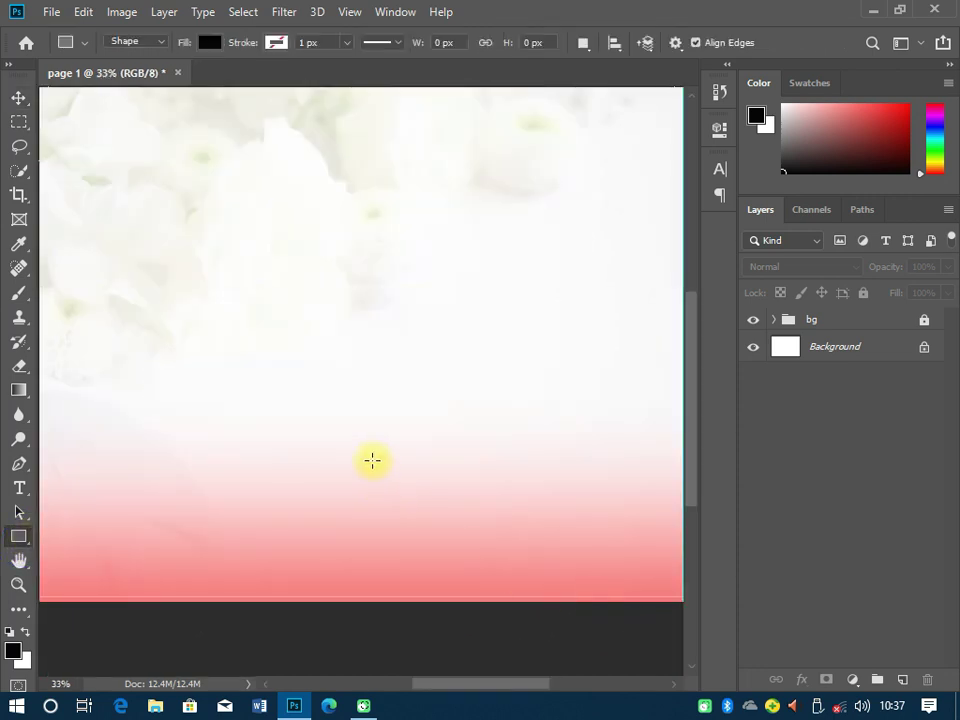
left_click_drag(373, 459, 409, 497)
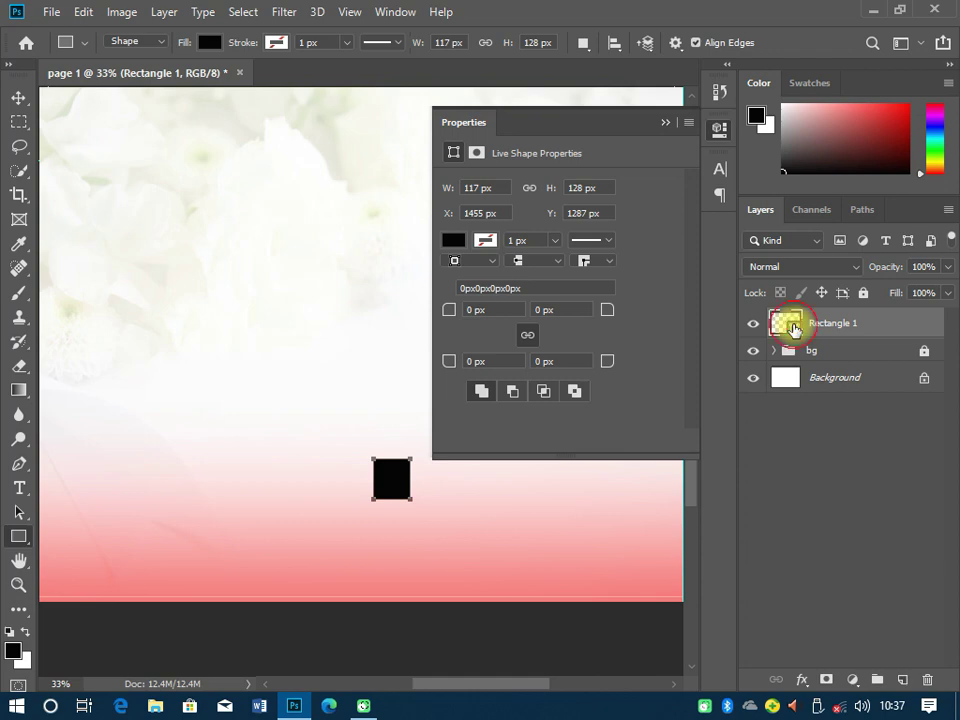
- Change the small rectangle's fill to red #ff0000 and deselect its layer
double_click(793, 325)
left_click(697, 409)
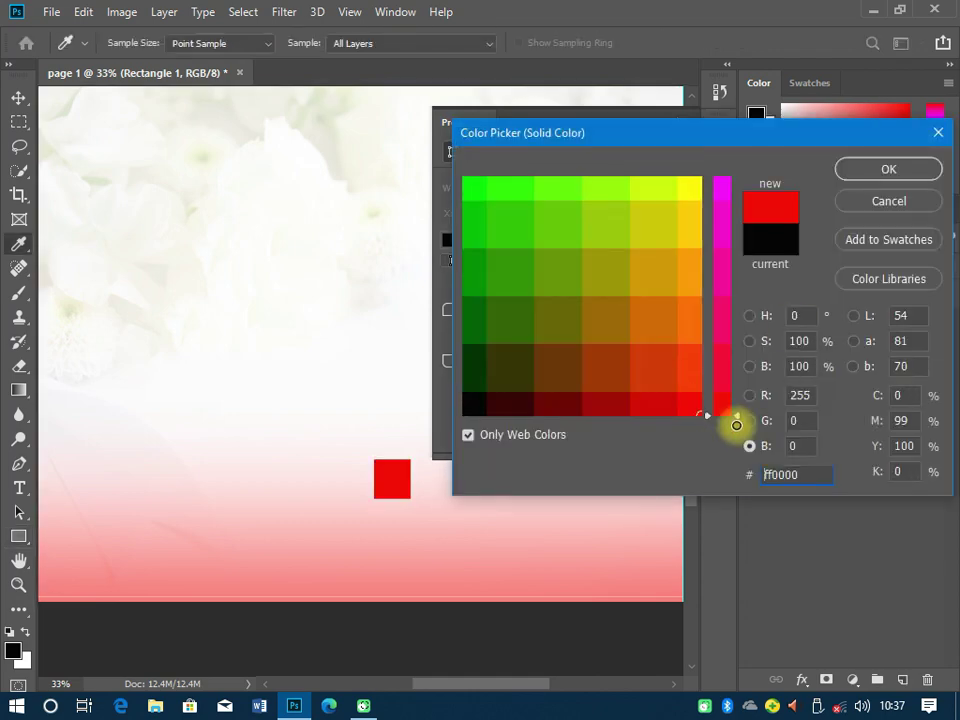
left_click(889, 170)
left_click(720, 130)
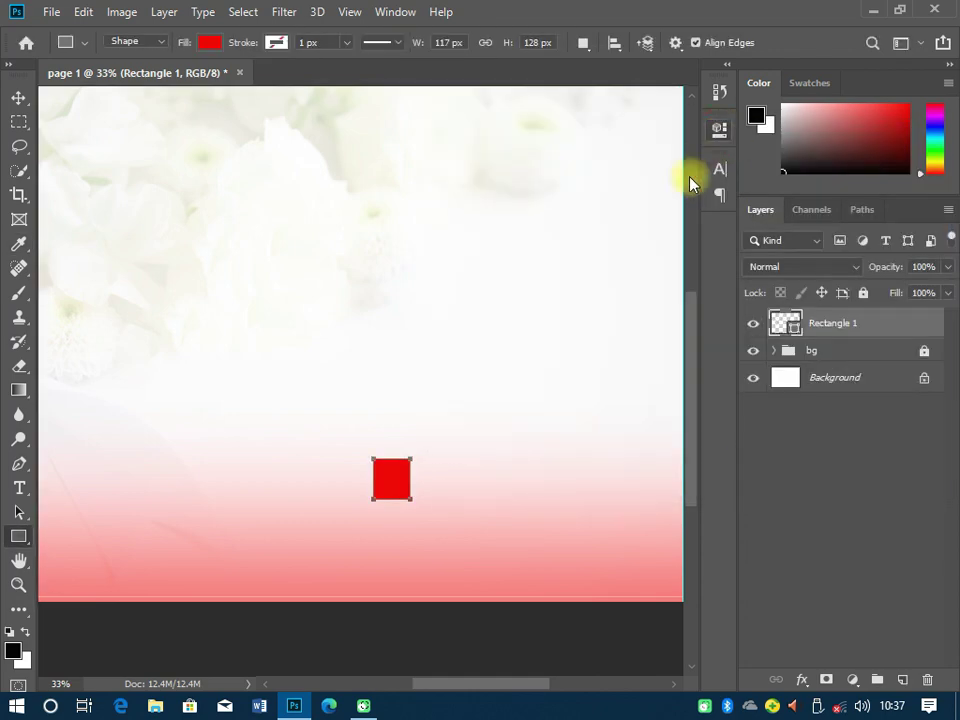
key("v")
left_click(167, 564)
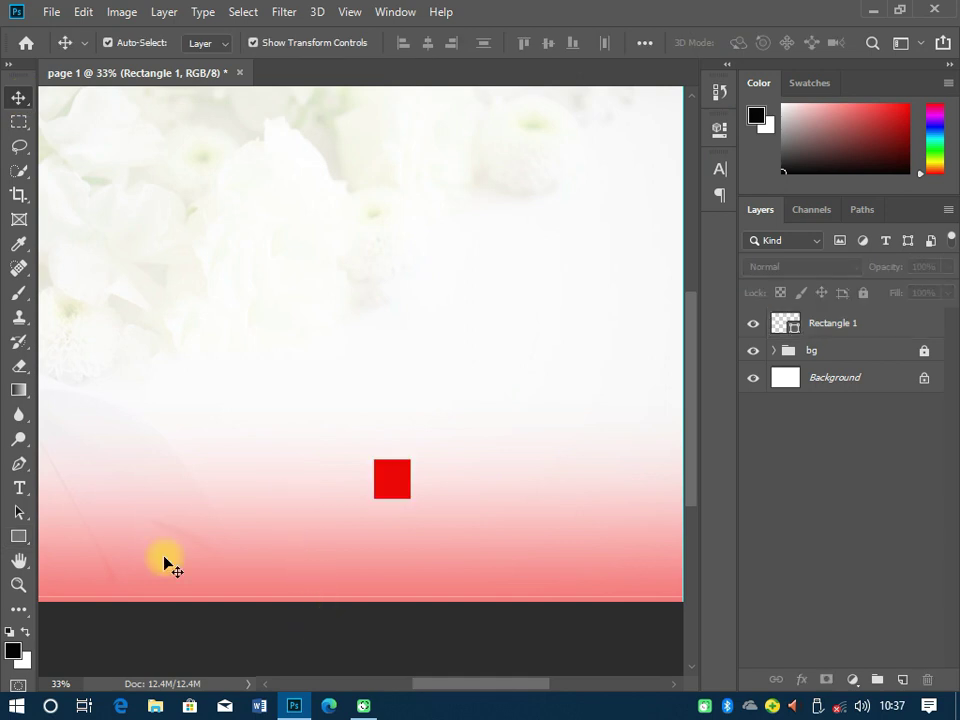
- Add a text layer reading "1" just above and beside the red rectangle
left_click(19, 488)
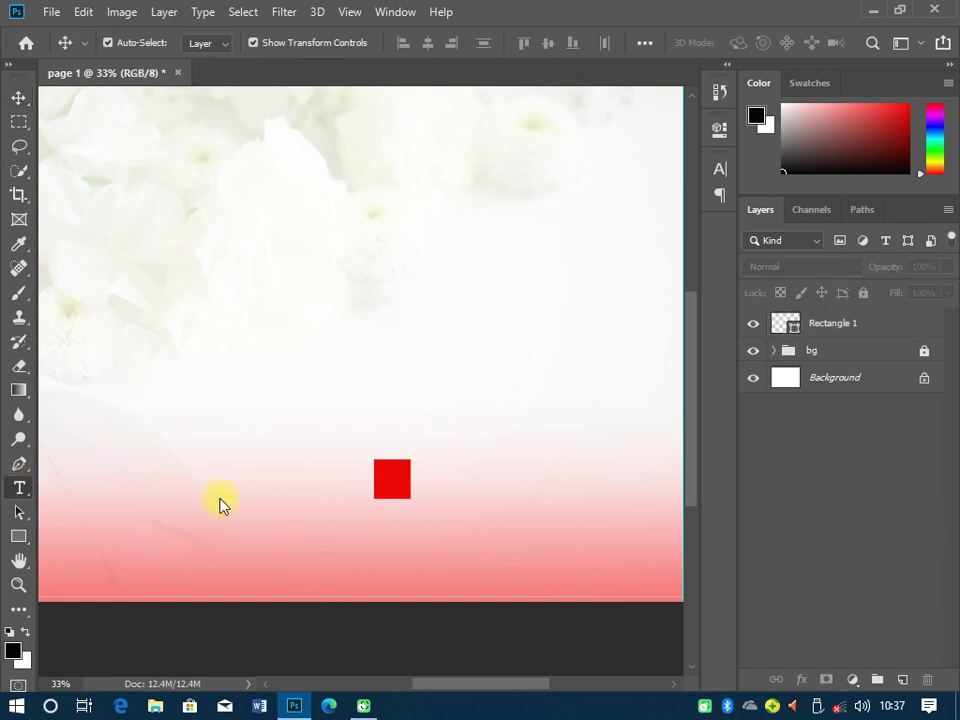
left_click(330, 455)
key("BackSpace")
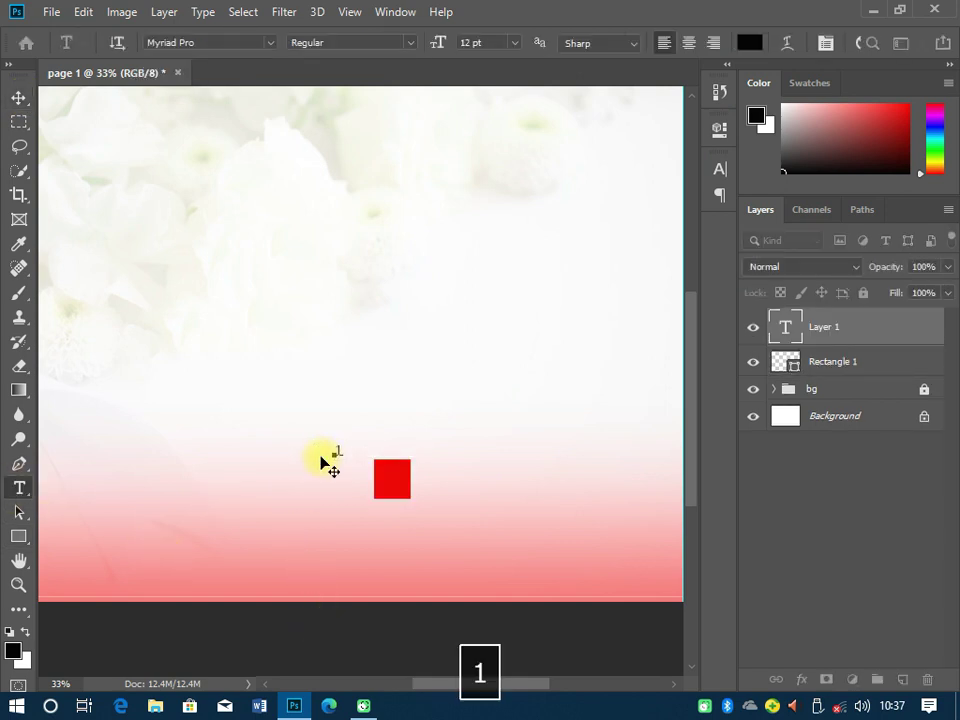
type("1")
left_click(18, 97)
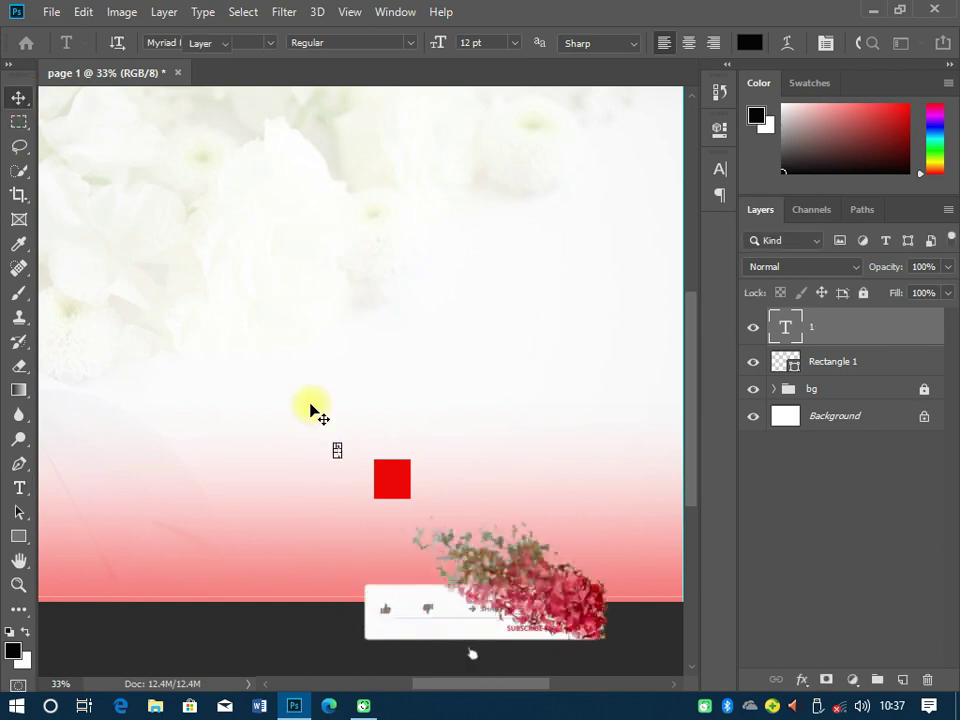
- Set the number "1" to 30 pt and move it onto the red rectangle
left_click(716, 172)
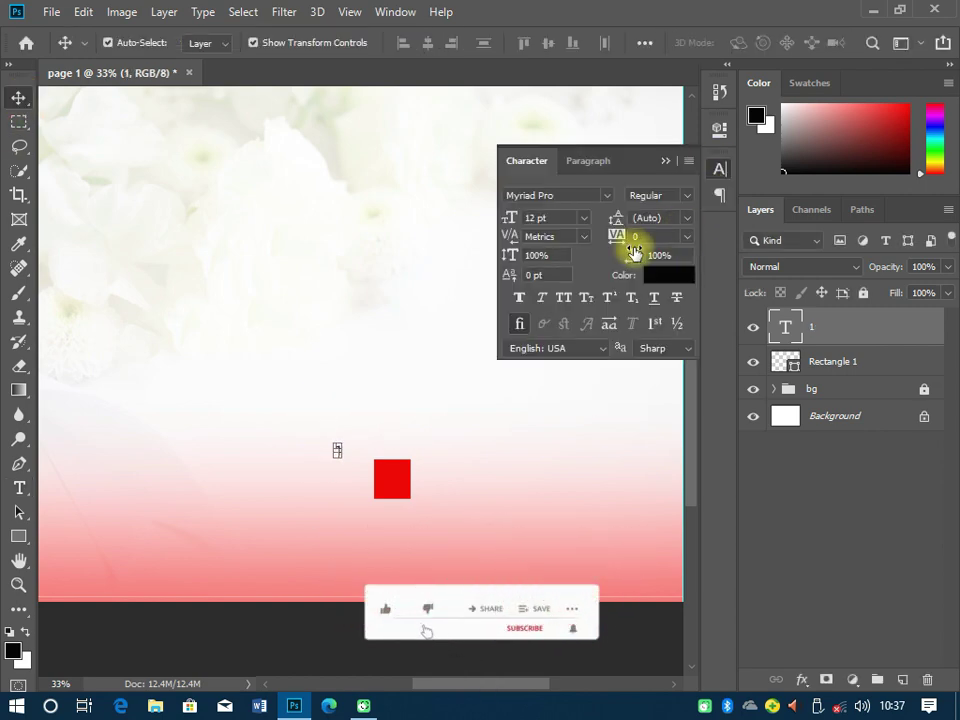
left_click(584, 217)
left_click(566, 347)
left_click(553, 415)
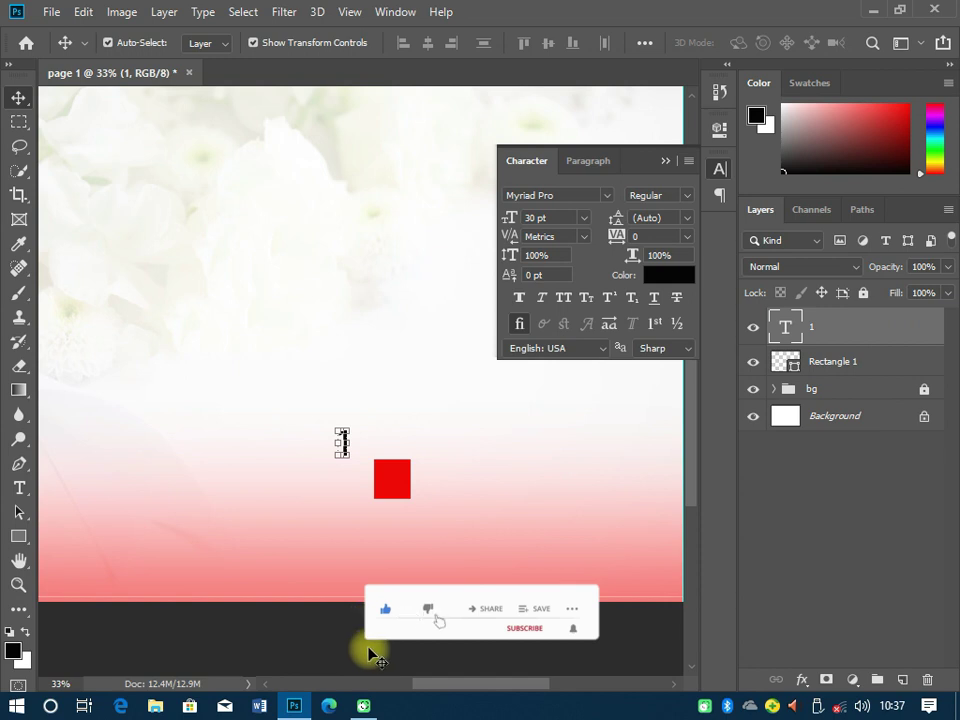
left_click_drag(345, 450, 394, 488)
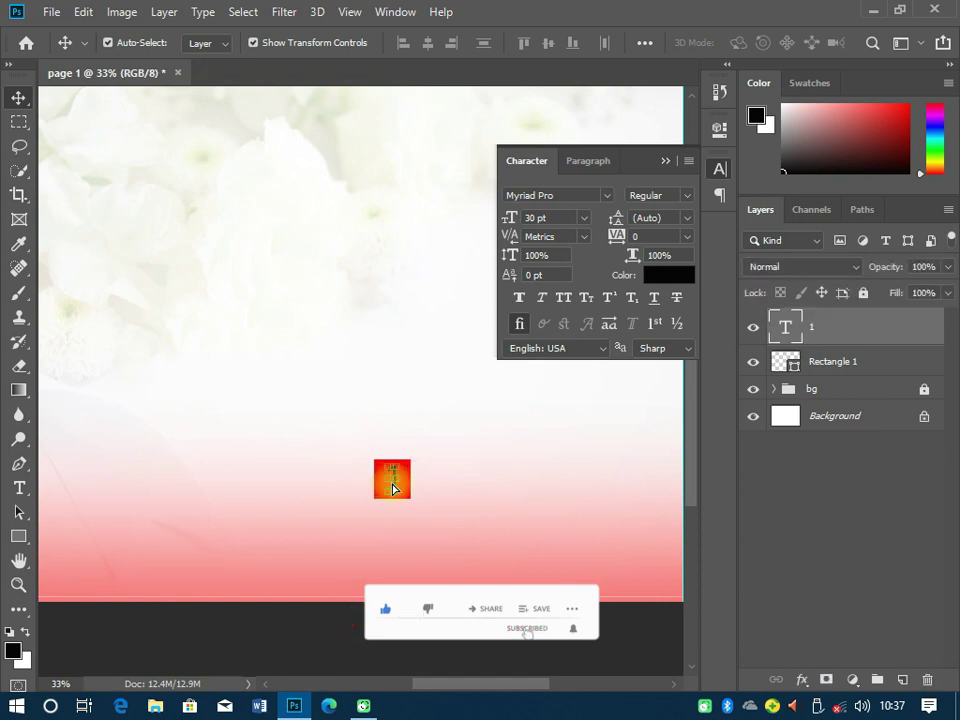
- Change the number's font to Adobe Gurmukhi Regular
left_click(580, 197)
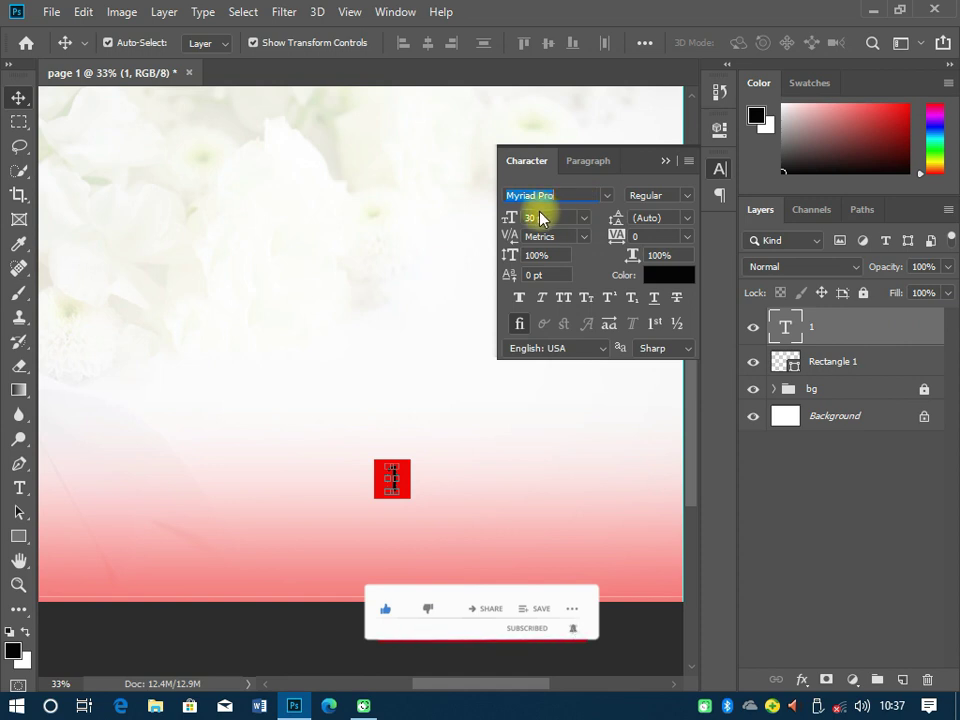
type("ad")
type("ob")
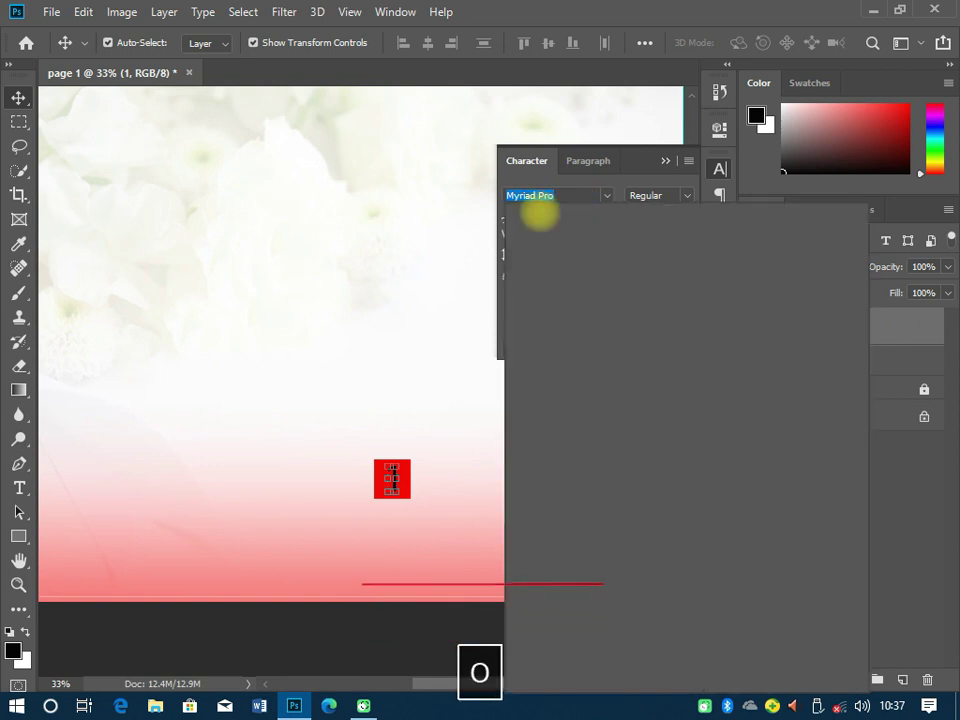
type("e")
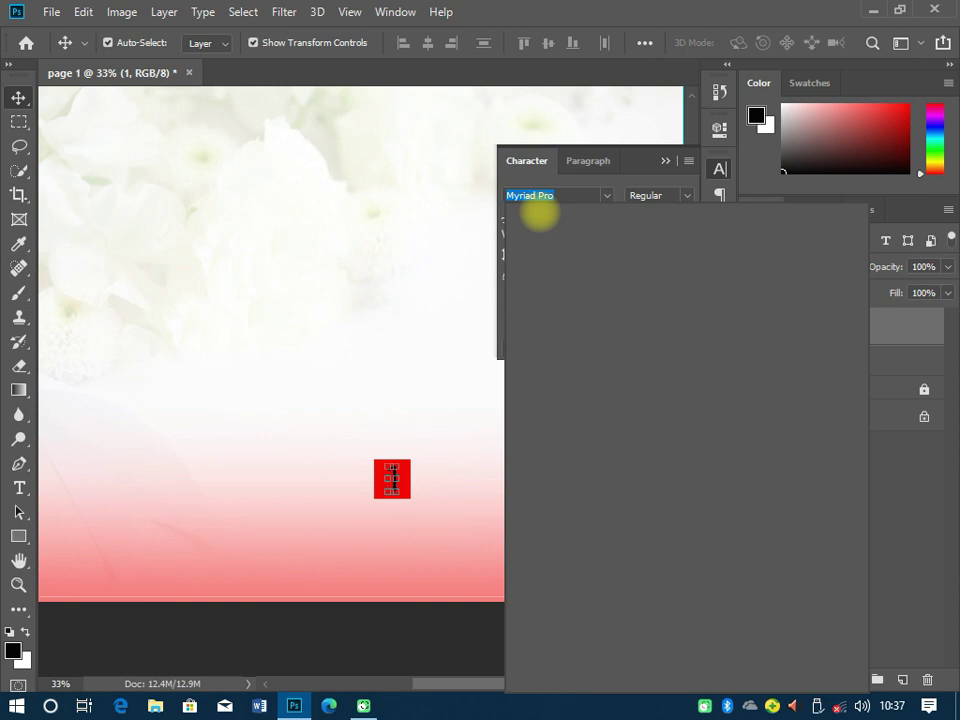
type("a")
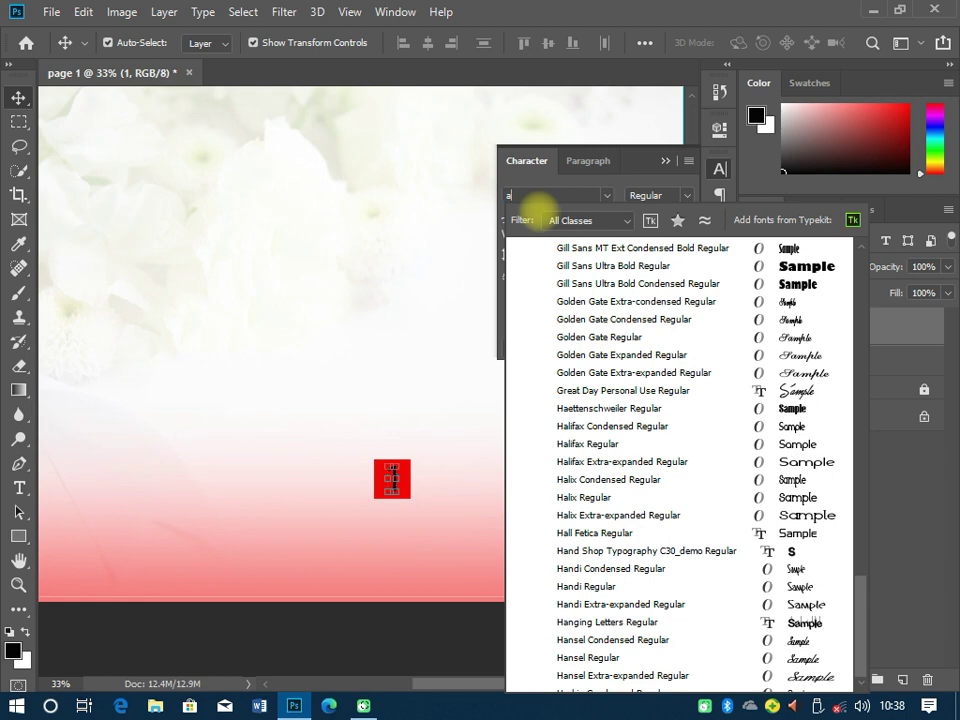
type("d")
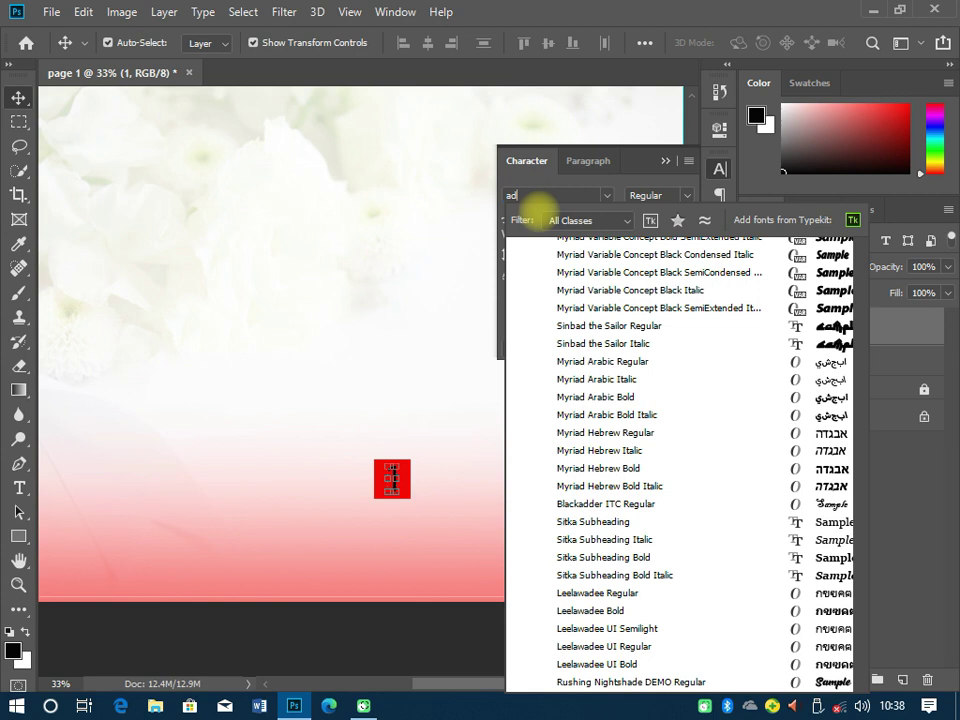
type("obe")
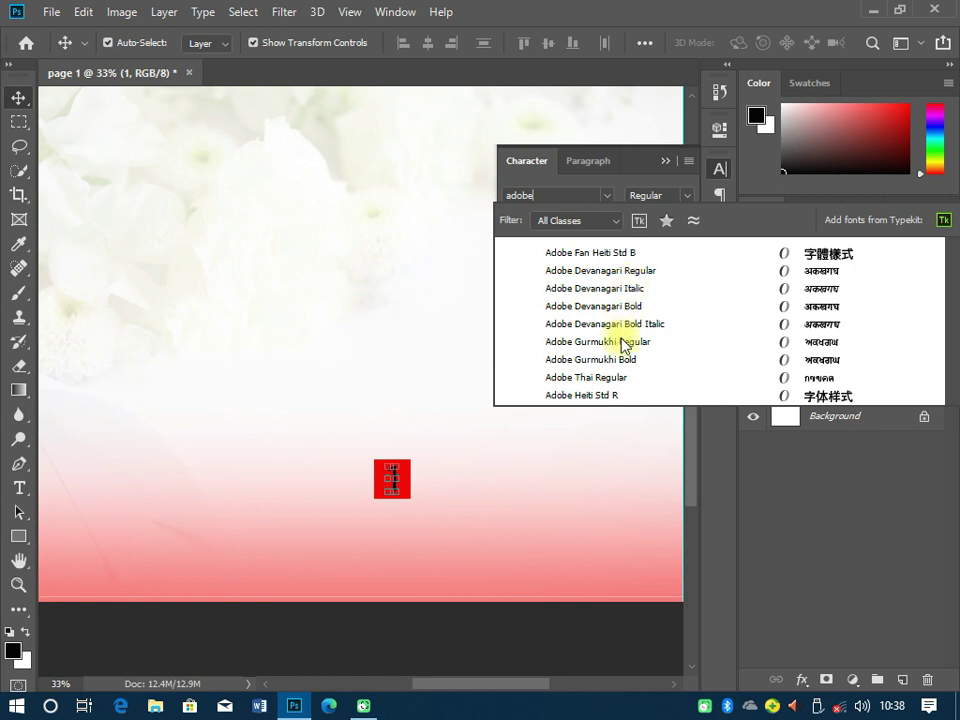
key("Down")
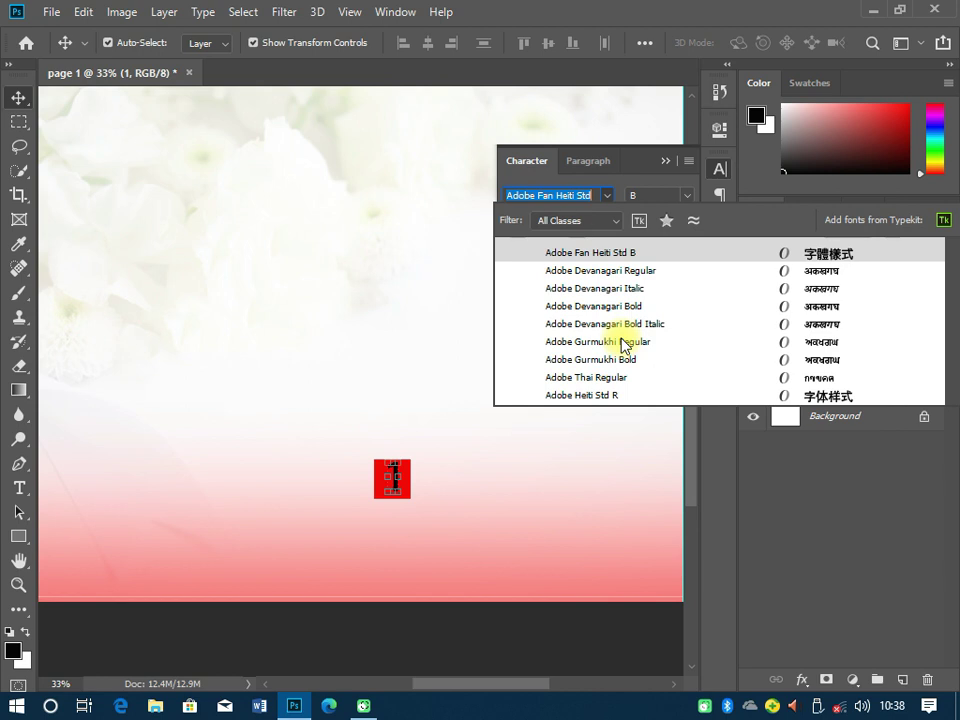
left_click(624, 345)
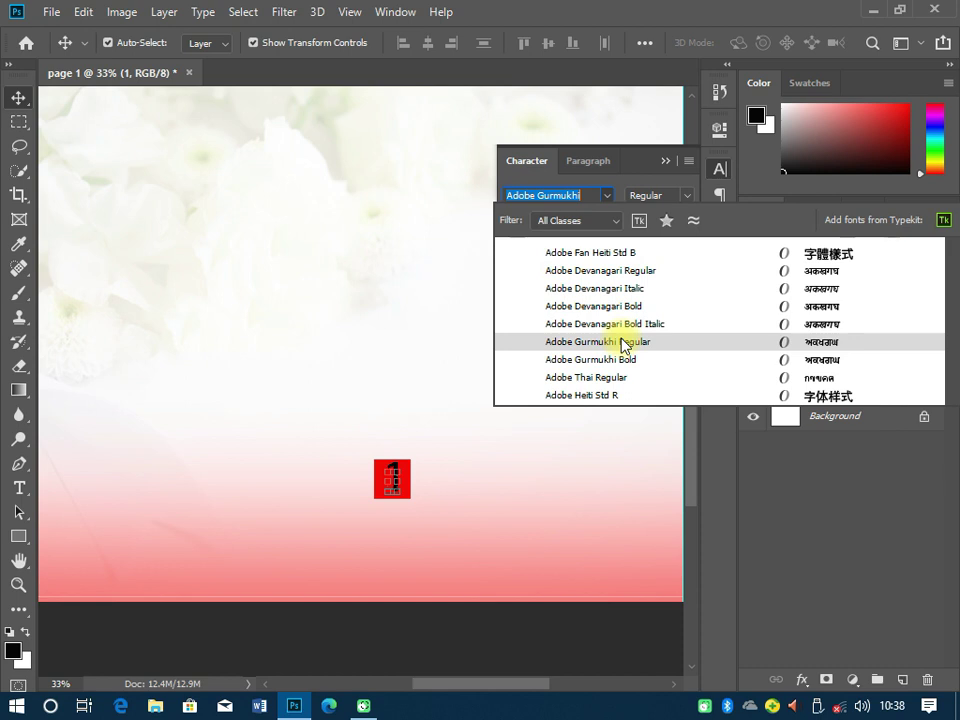
left_click(622, 343)
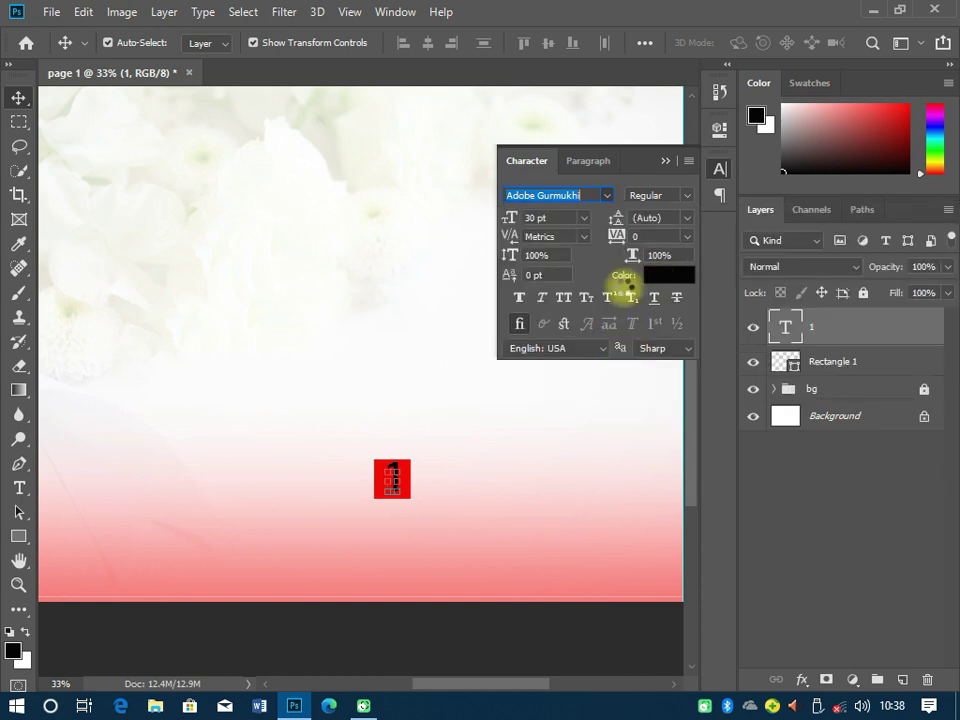
key("Return")
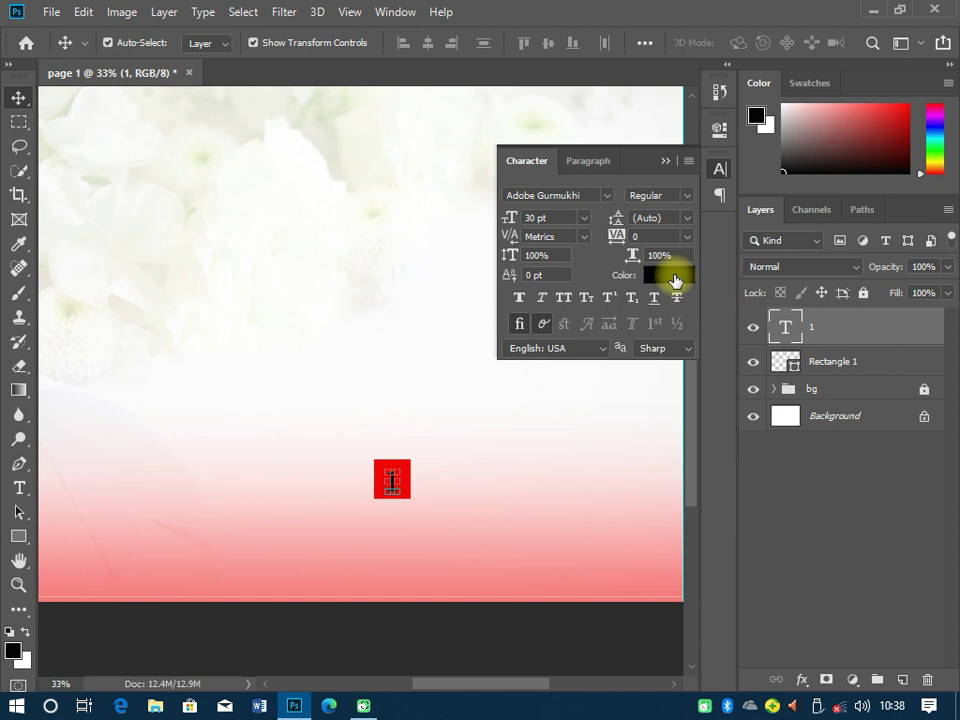
- Set the number's text color to white by sampling the pale background image
left_click(673, 277)
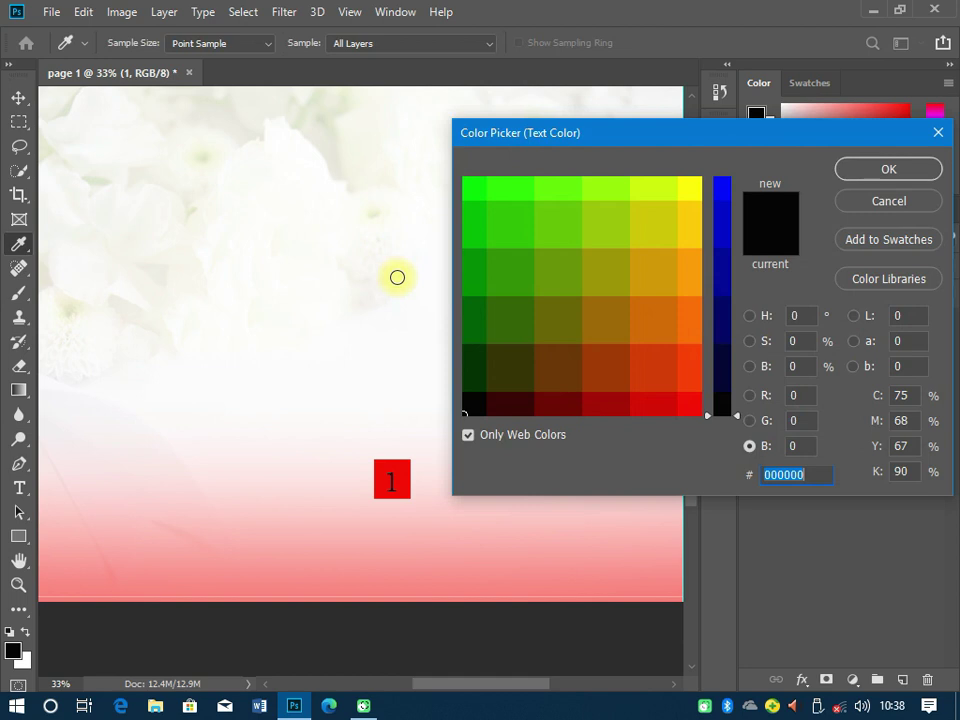
left_click(397, 279)
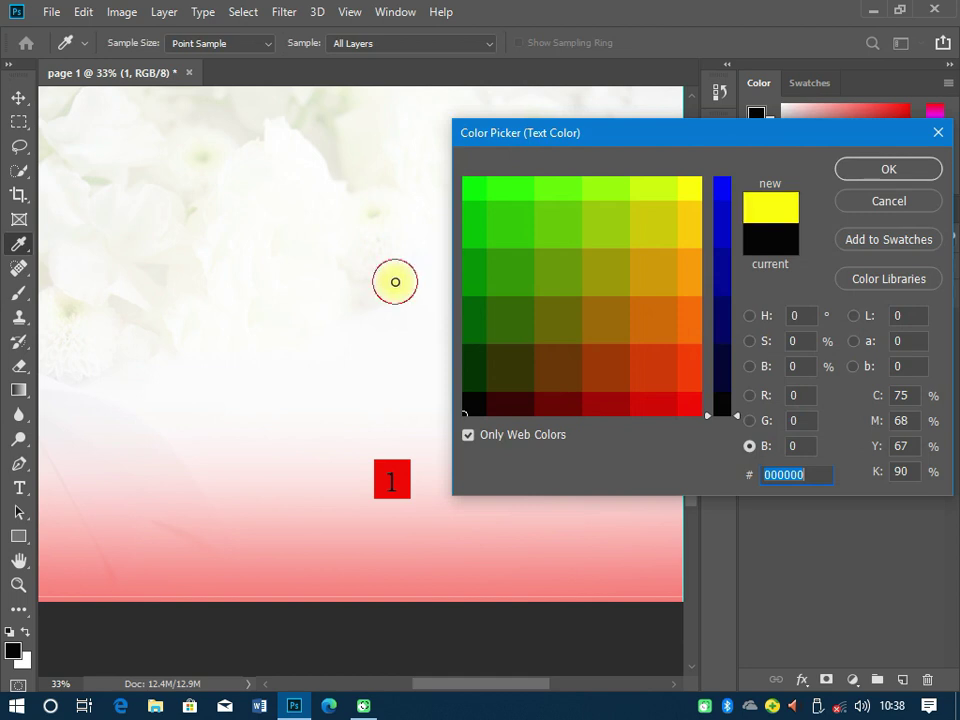
left_click(851, 173)
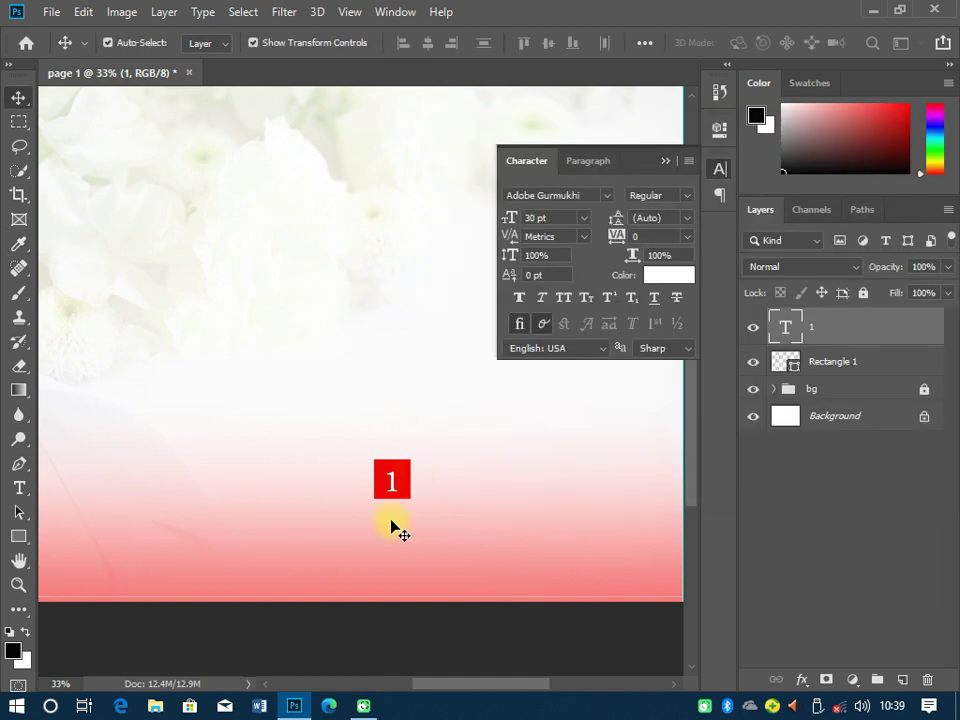
- Center the number "1" in the red rectangle and set its size to 36 pt
scroll(401, 521, "up", 3)
left_click_drag(383, 458, 383, 460)
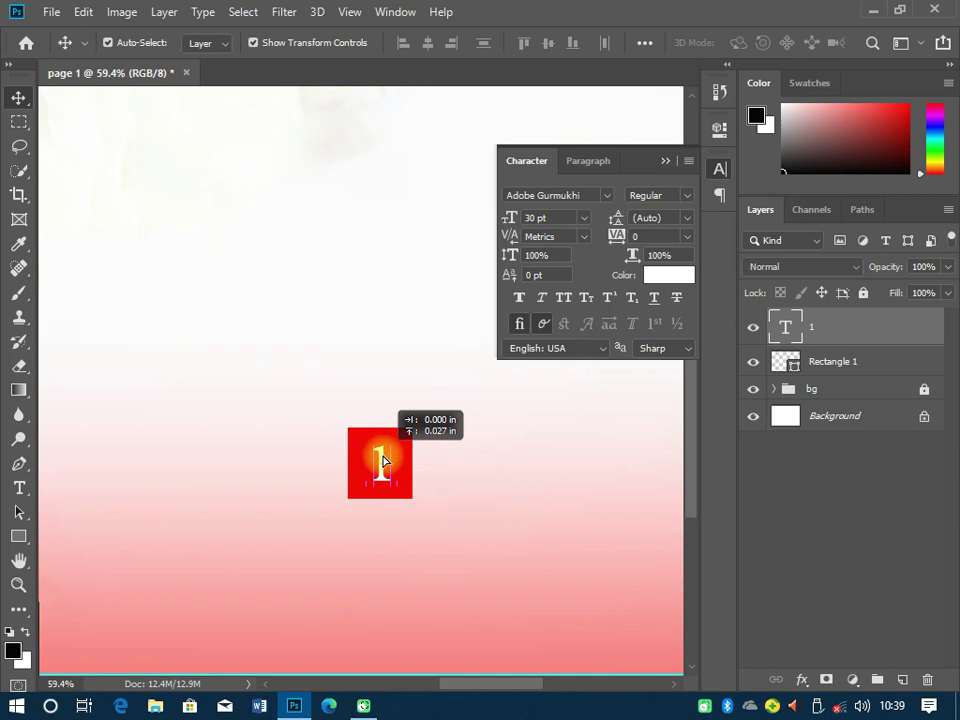
left_click_drag(383, 460, 383, 460)
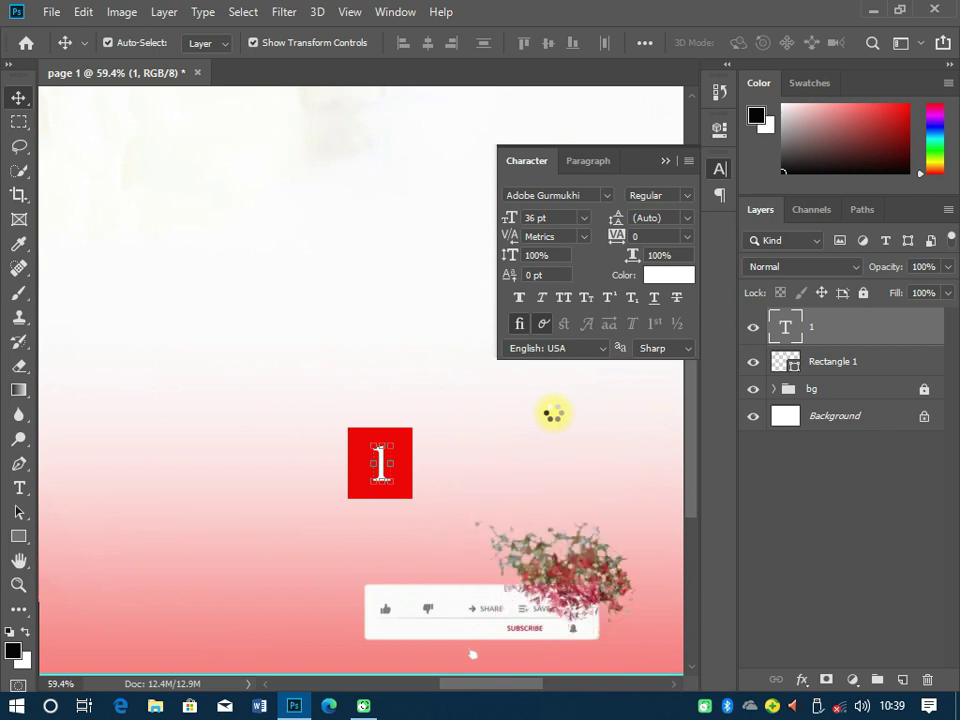
- Select the number and its red rectangle together and move them to the page's lower-right corner, just inside the margin guides
scroll(407, 336, "down", 1)
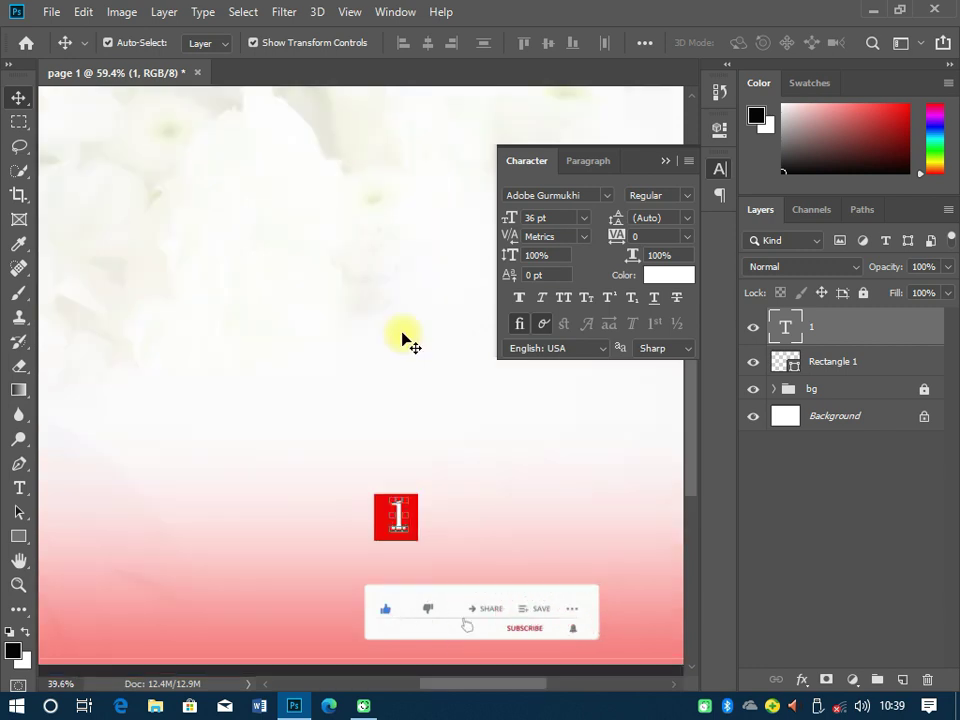
scroll(520, 490, "down", 1)
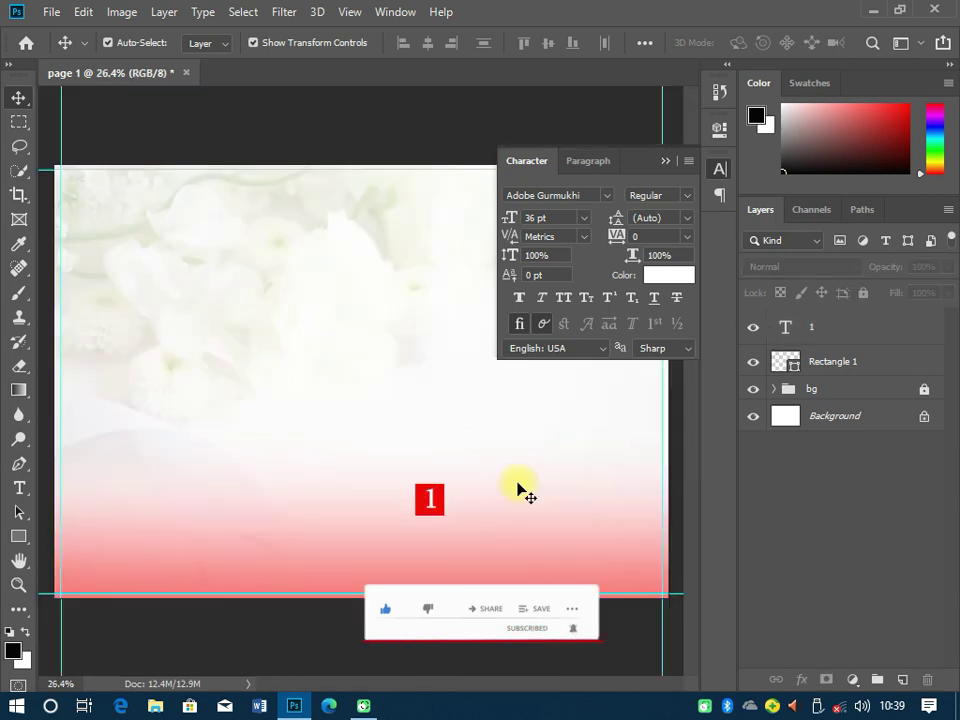
left_click_drag(520, 490, 450, 510)
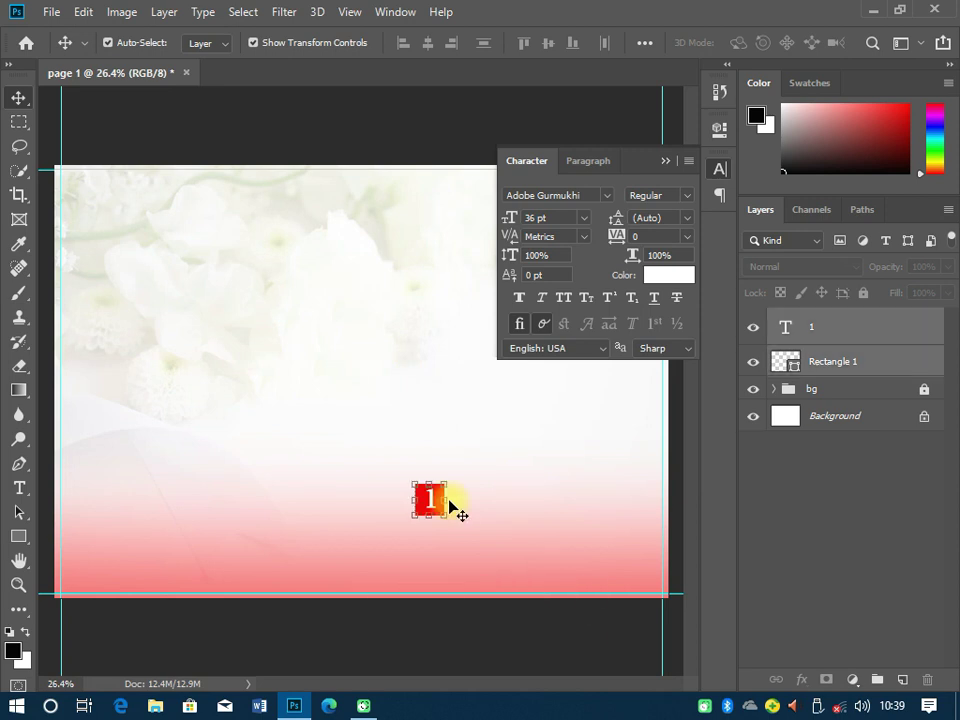
left_click_drag(450, 505, 649, 576)
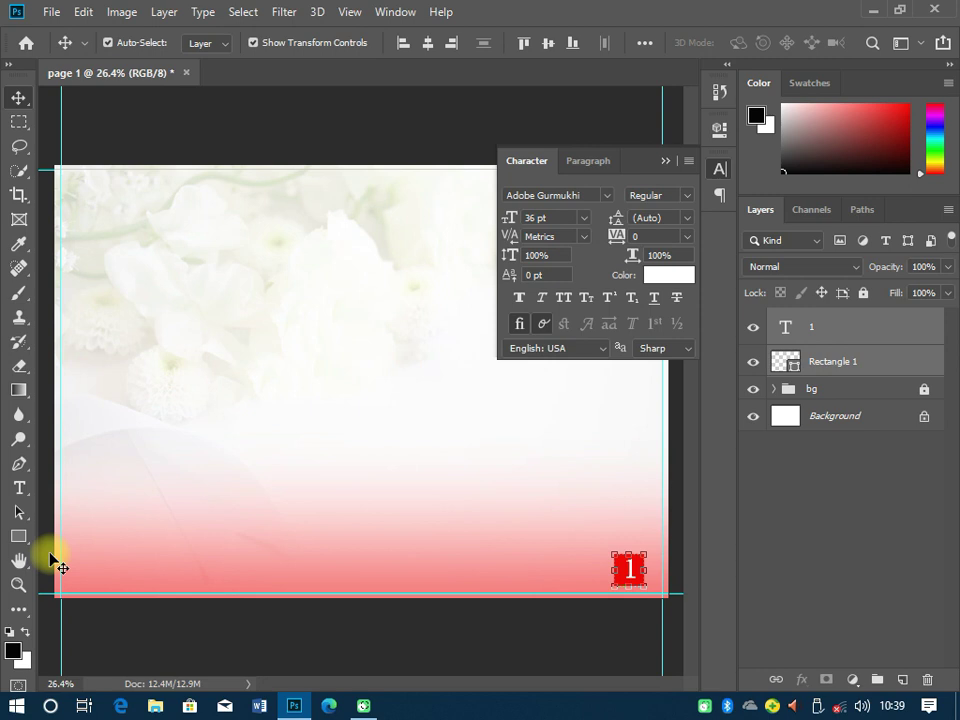
- Draw a thin red bar of about 2087 × 16 px from near the left margin to the page number and nudge it slightly down
key("u")
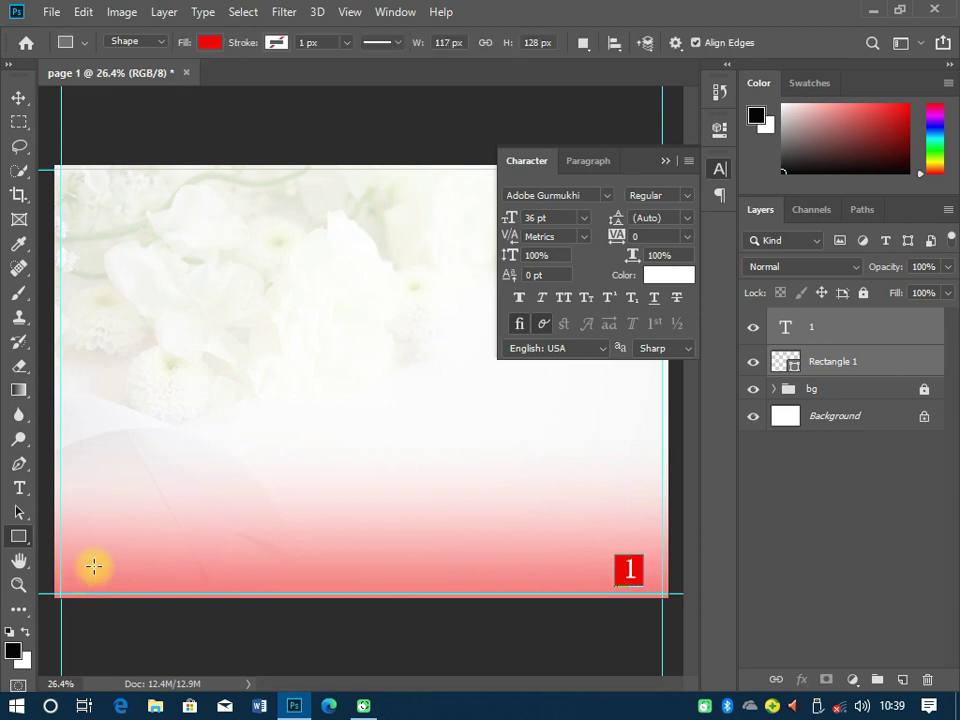
mouse_move(94, 566)
left_mouse_down()
mouse_move(377, 591)
mouse_move(585, 591)
mouse_move(610, 568)
left_mouse_up()
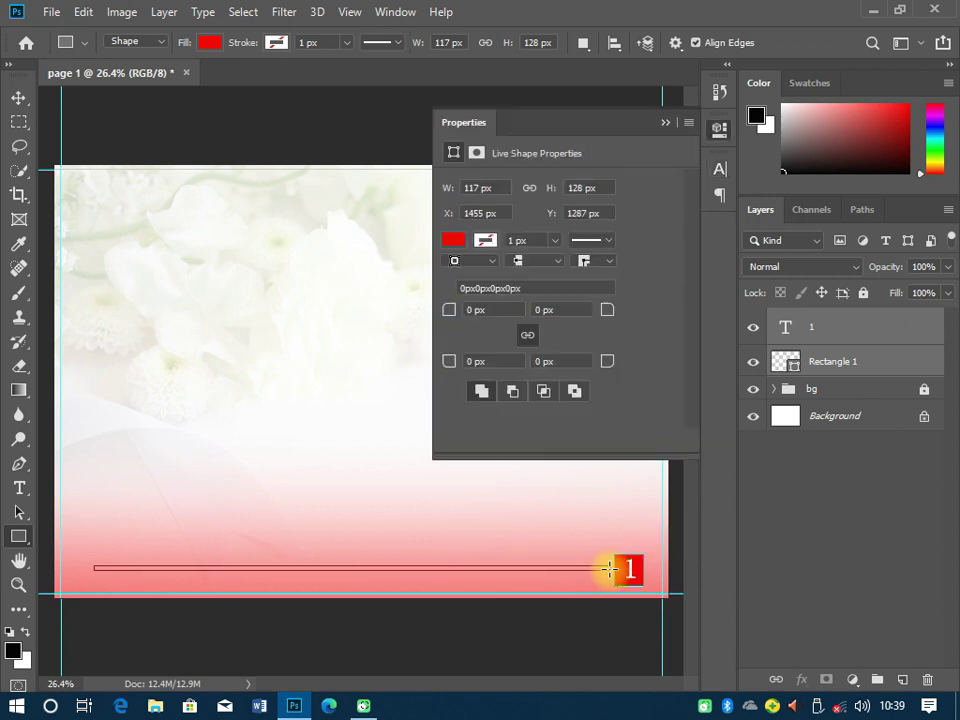
left_click(15, 97)
left_click(381, 638)
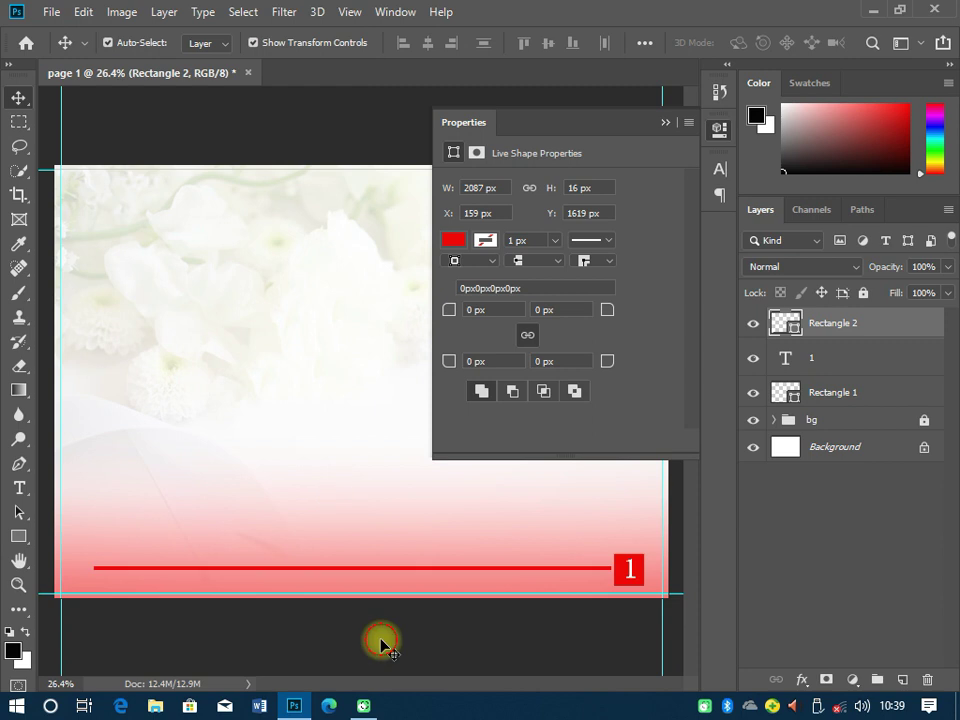
left_click_drag(445, 567, 444, 578)
- Add a "1997 - 2022" text layer above the red footer bar
key("ctrl+0")
key("t")
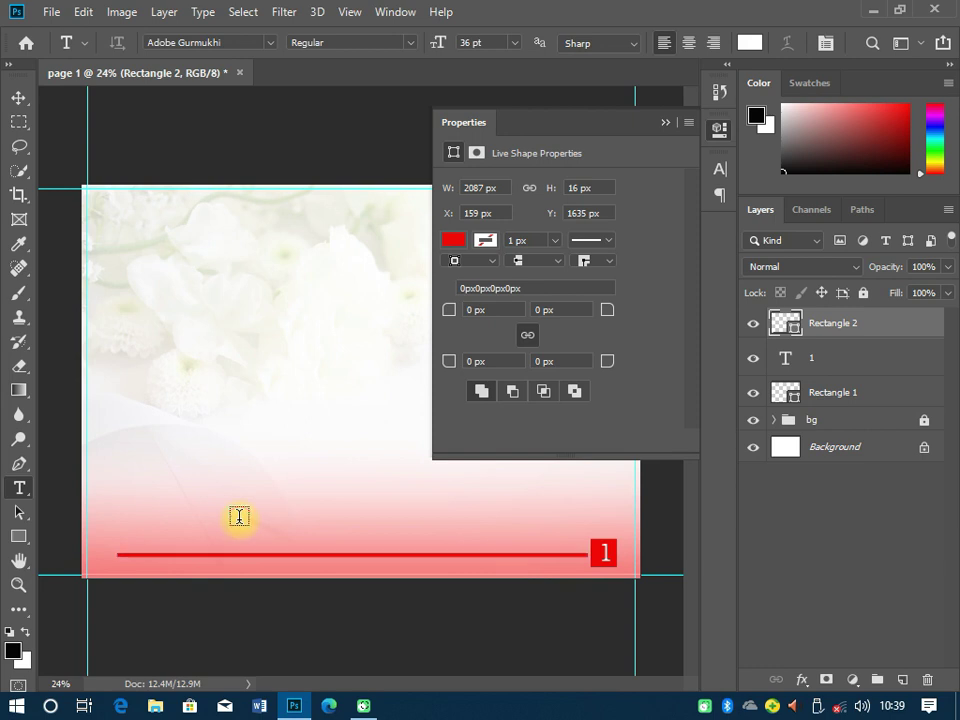
left_click(233, 522)
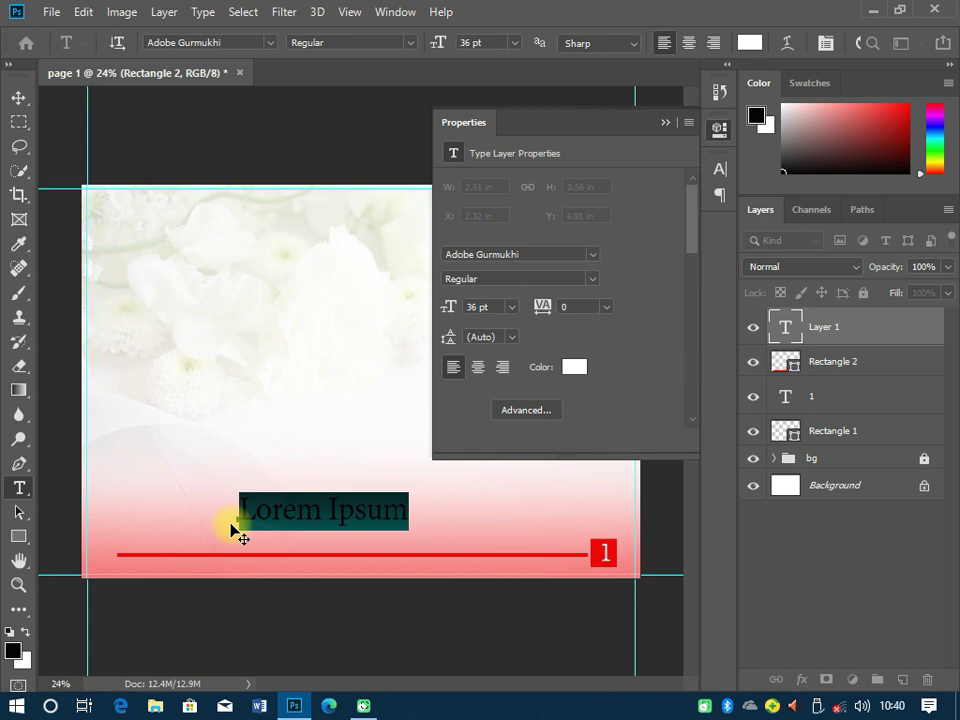
type("19")
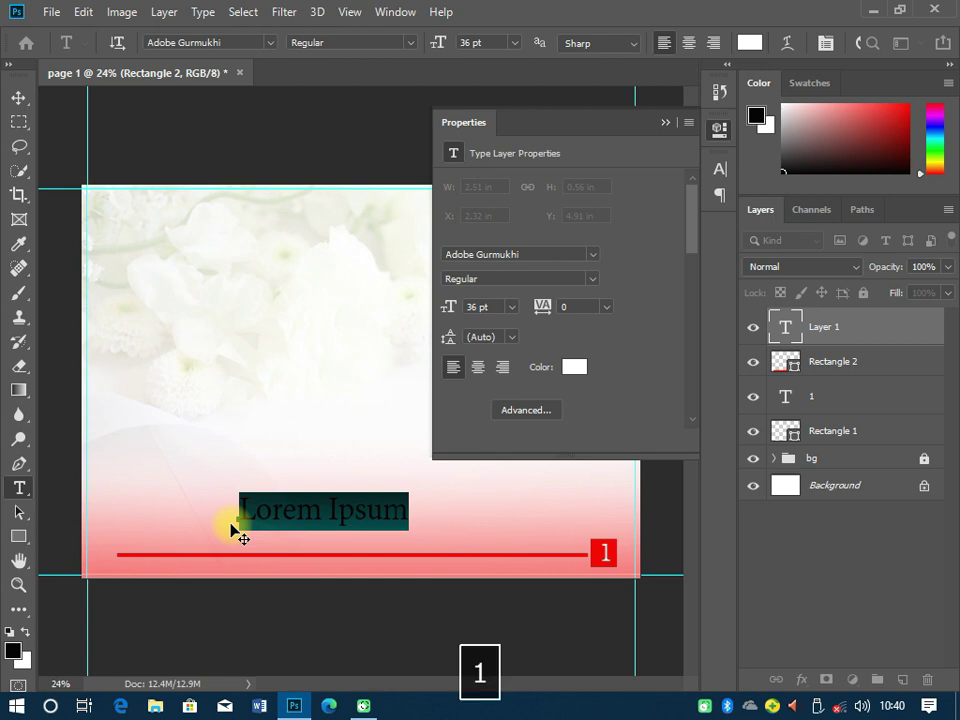
type("97")
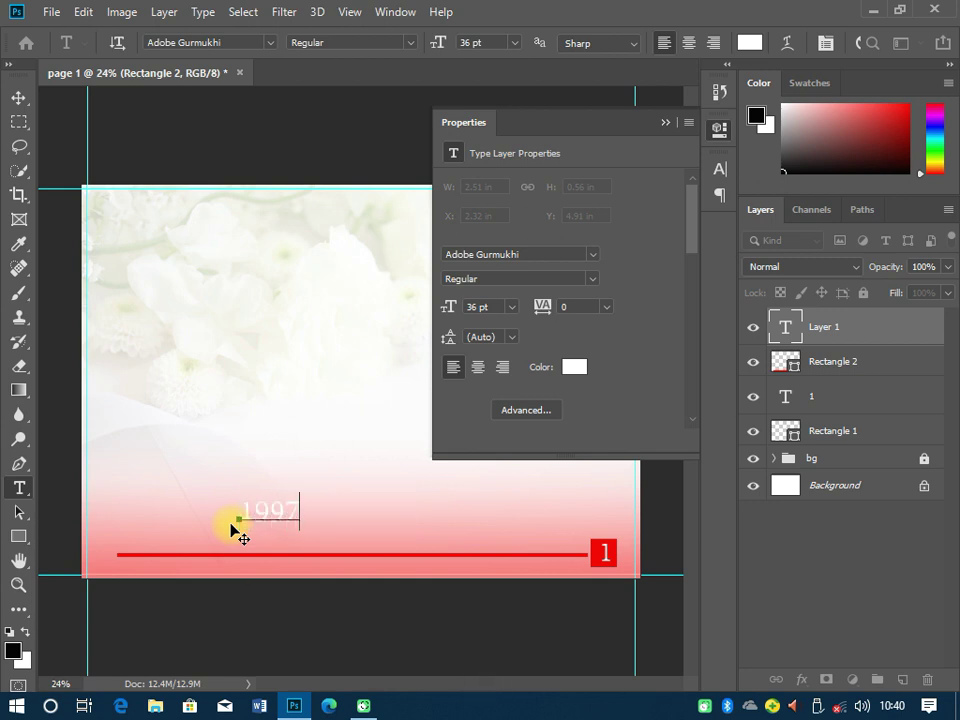
type("0")
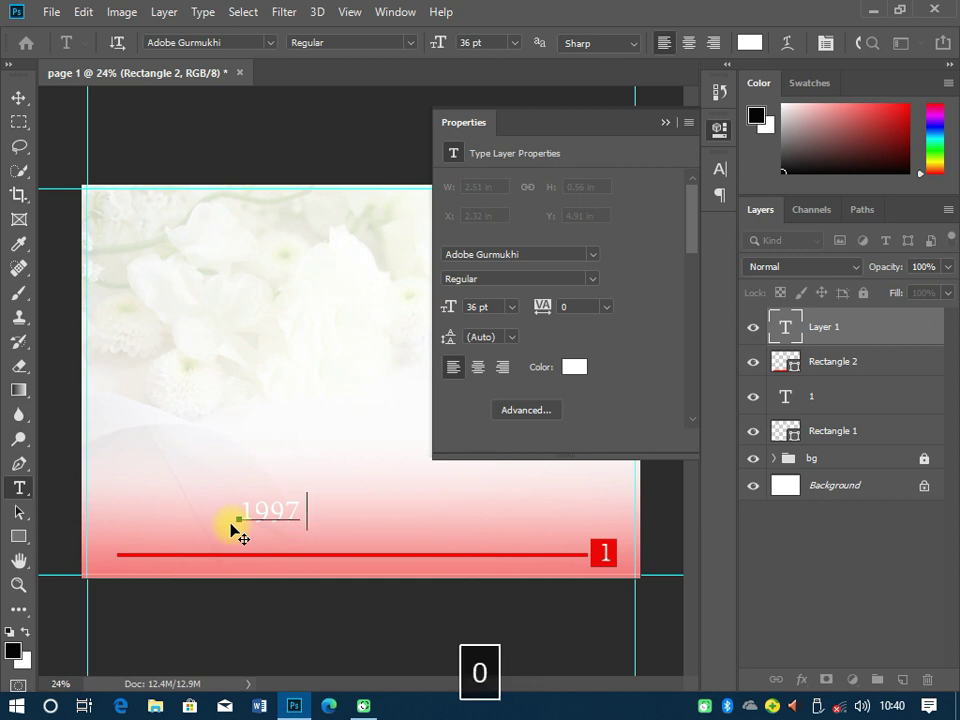
type("-")
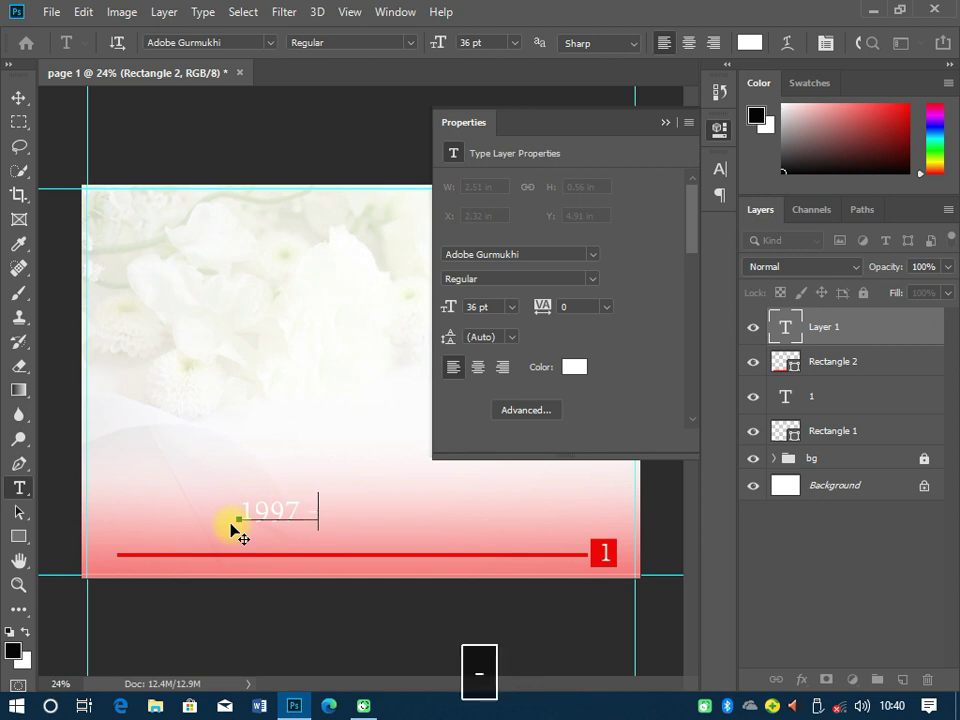
type(" 2022")
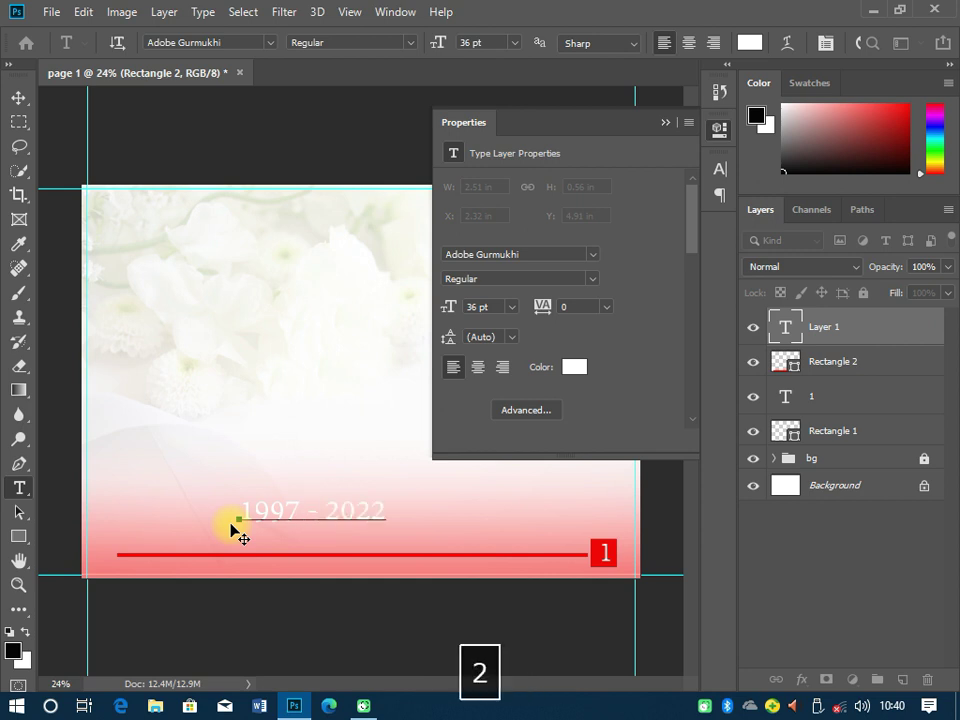
left_click(18, 100)
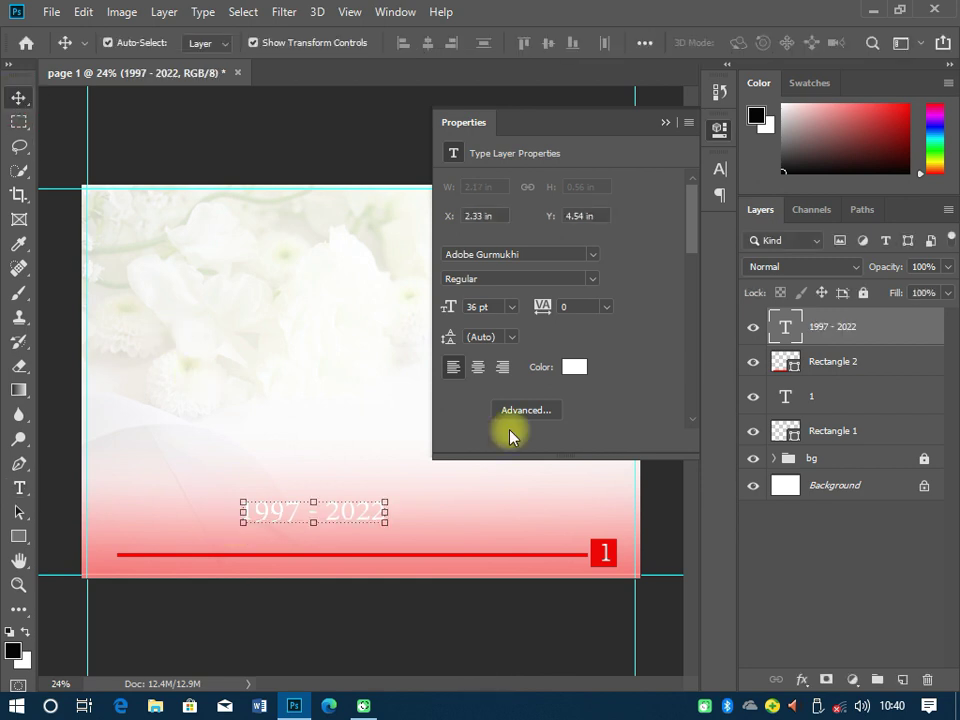
- Recolor the "1997 - 2022" text to red (ff0000) by sampling the page number's red square
left_click(576, 368)
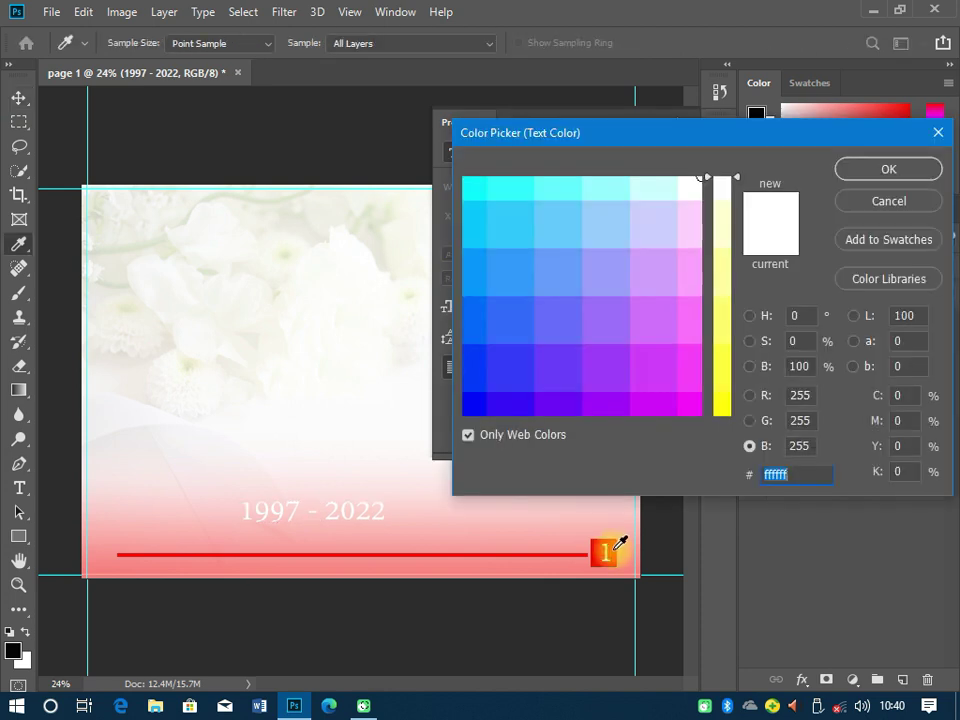
left_click(613, 550)
left_click(868, 170)
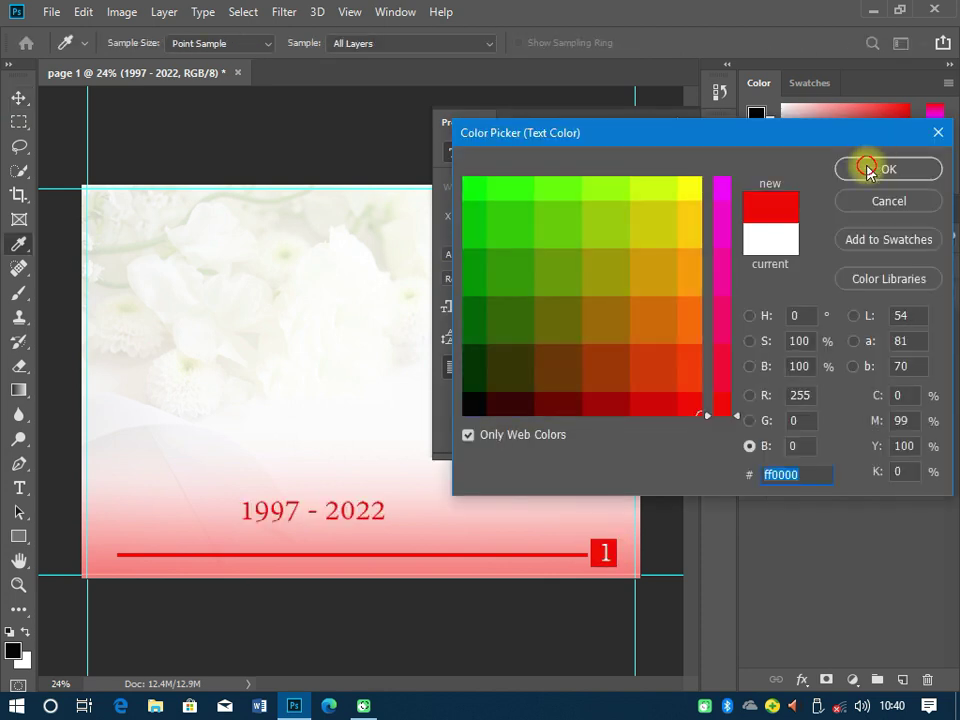
- Reduce the "1997 - 2022" text to 14 pt and place it level with the bar, starting at the left margin guide
left_click_drag(351, 521, 166, 560)
left_click(507, 313)
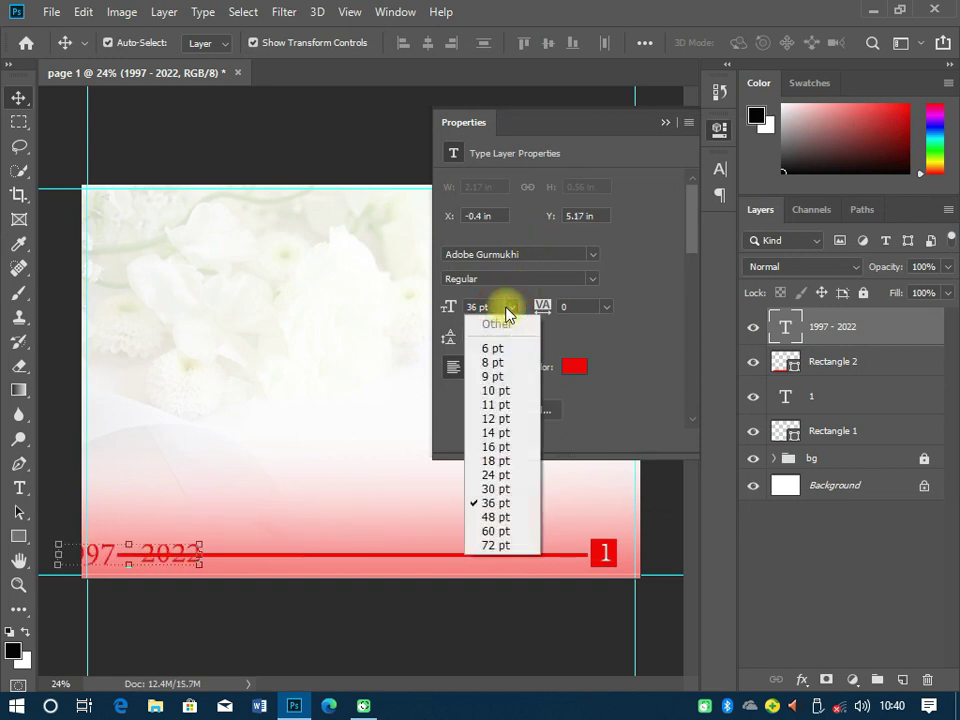
left_click(492, 472)
scroll(345, 585, "up", 2)
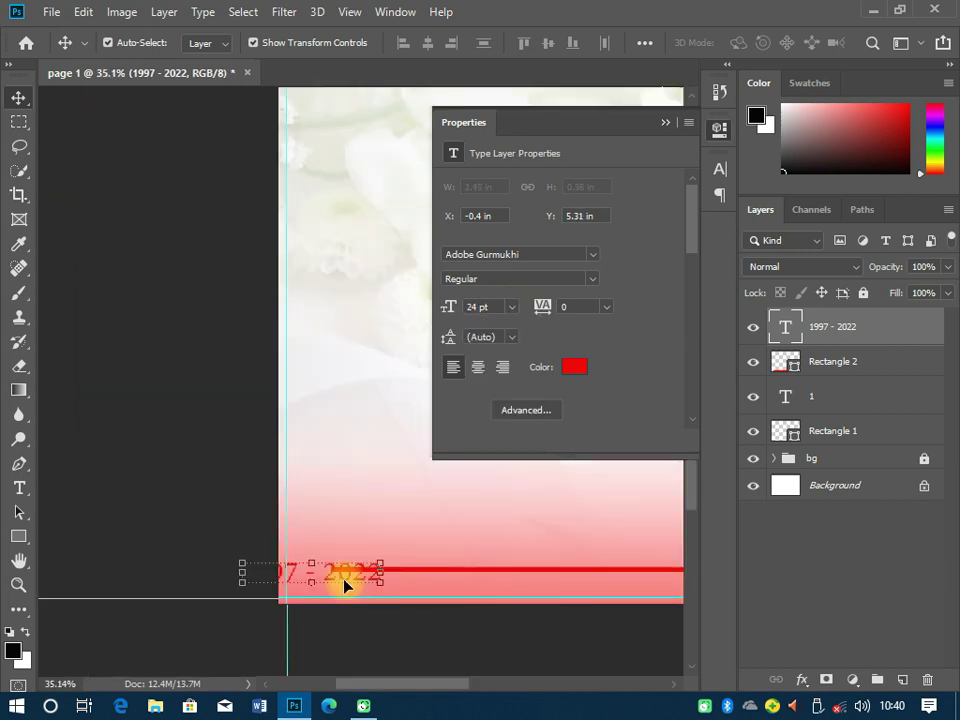
left_click(511, 307)
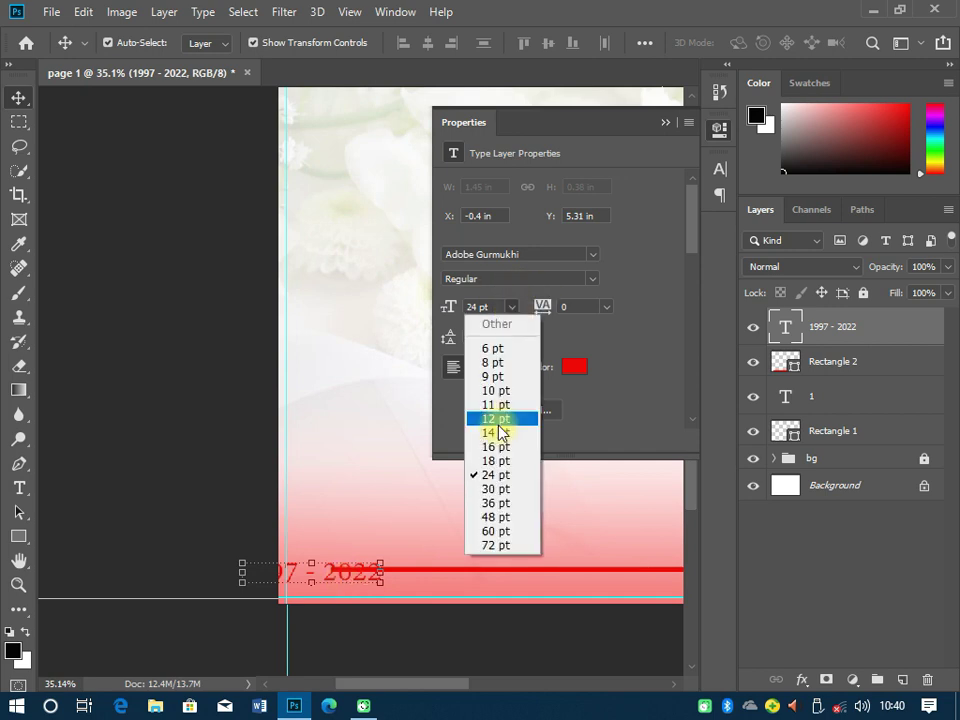
left_click(496, 432)
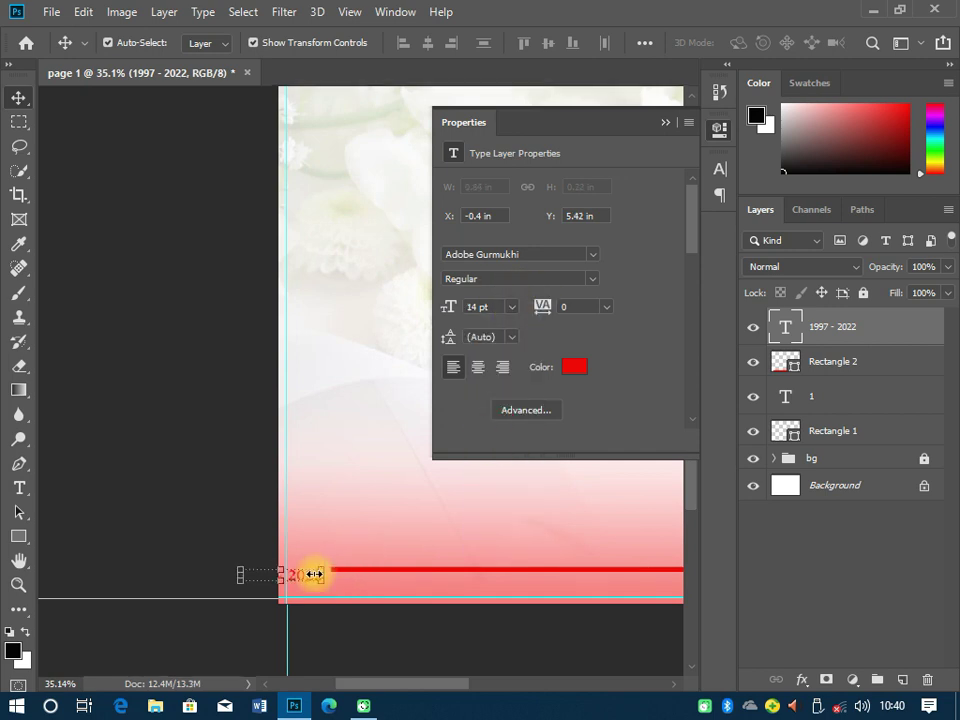
left_click_drag(310, 581, 354, 575)
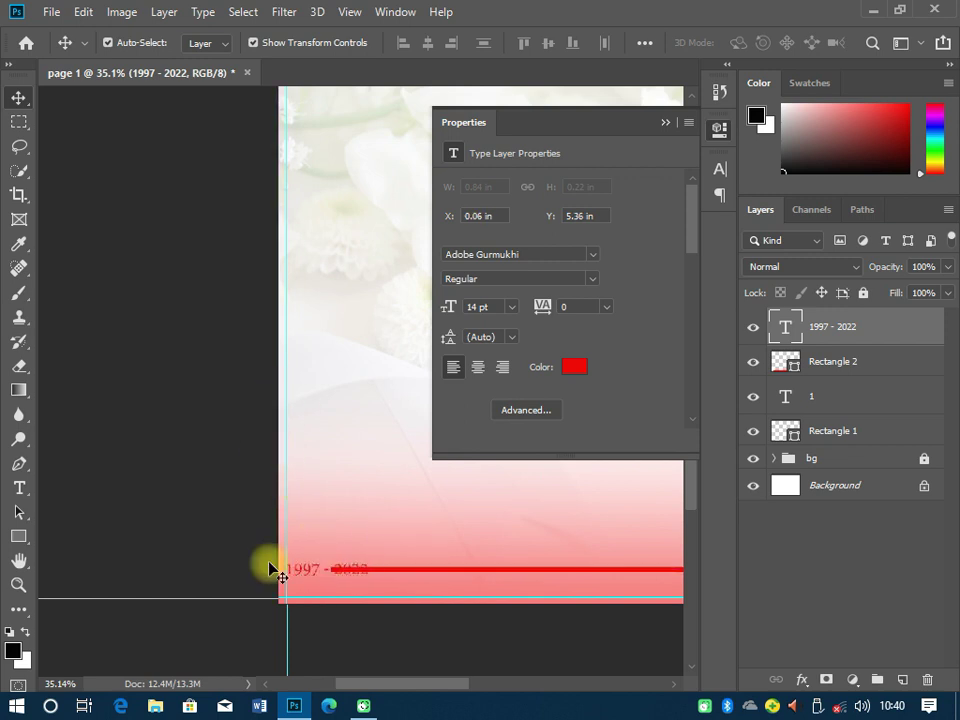
- Shorten the red bar from its left end so that it starts just after the "1997 - 2022" text
left_click(414, 576)
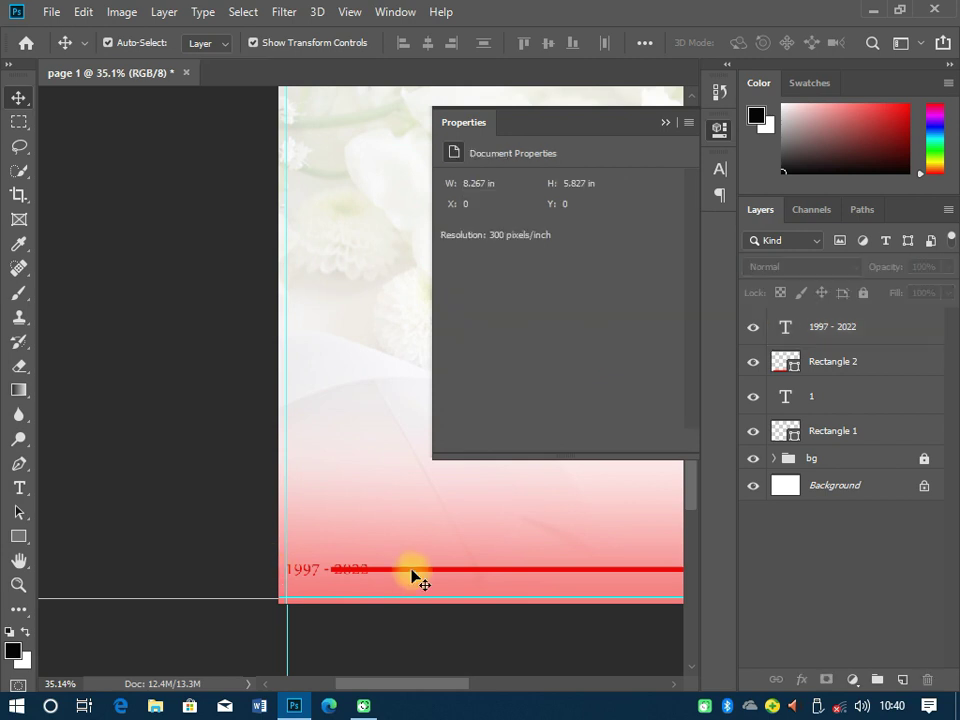
left_click(375, 570)
left_click_drag(333, 575, 372, 571)
key("Return")
- Draw a narrow upright rectangle of about 10 × 58 px, fill it red and center it on the bar's left end
key("u")
scroll(372, 571, "up", 3)
left_click_drag(374, 504, 388, 553)
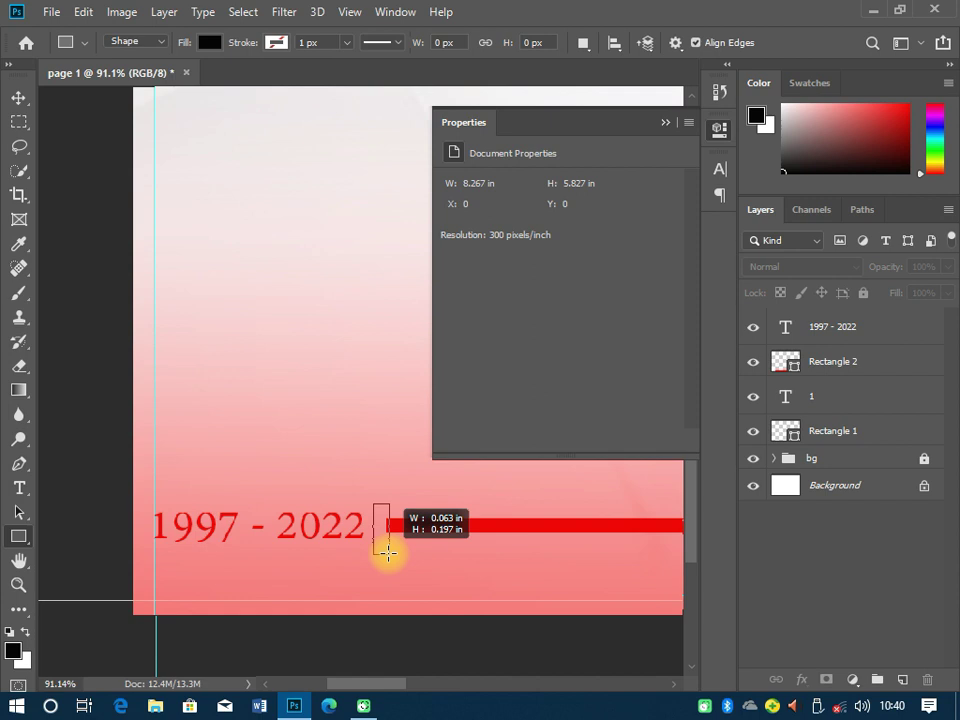
left_click_drag(388, 553, 383, 555)
key("v")
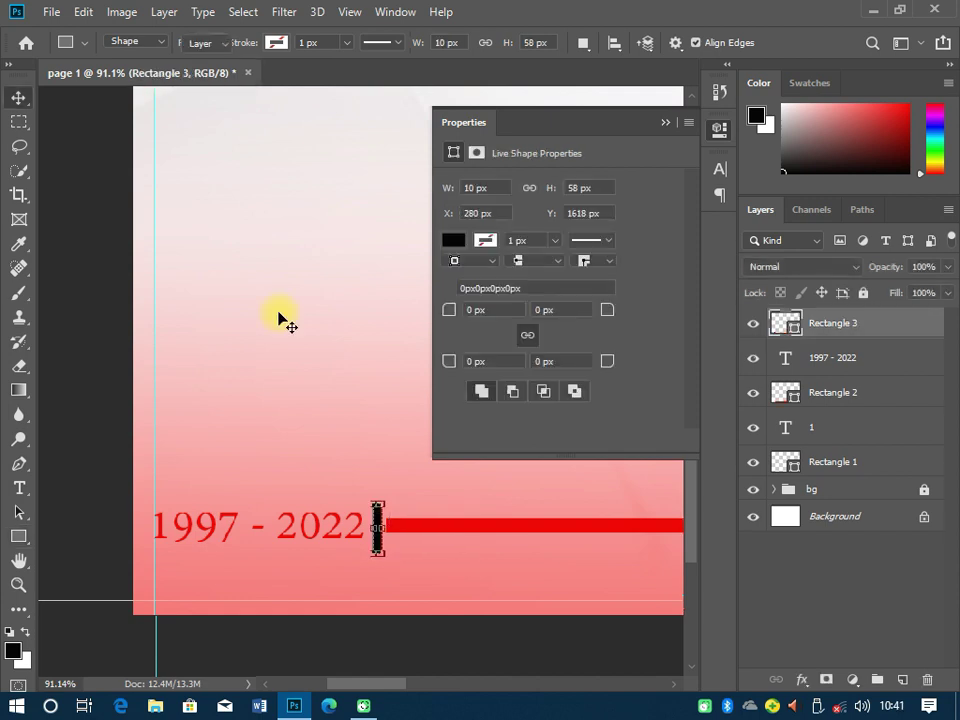
left_click_drag(346, 545, 355, 541)
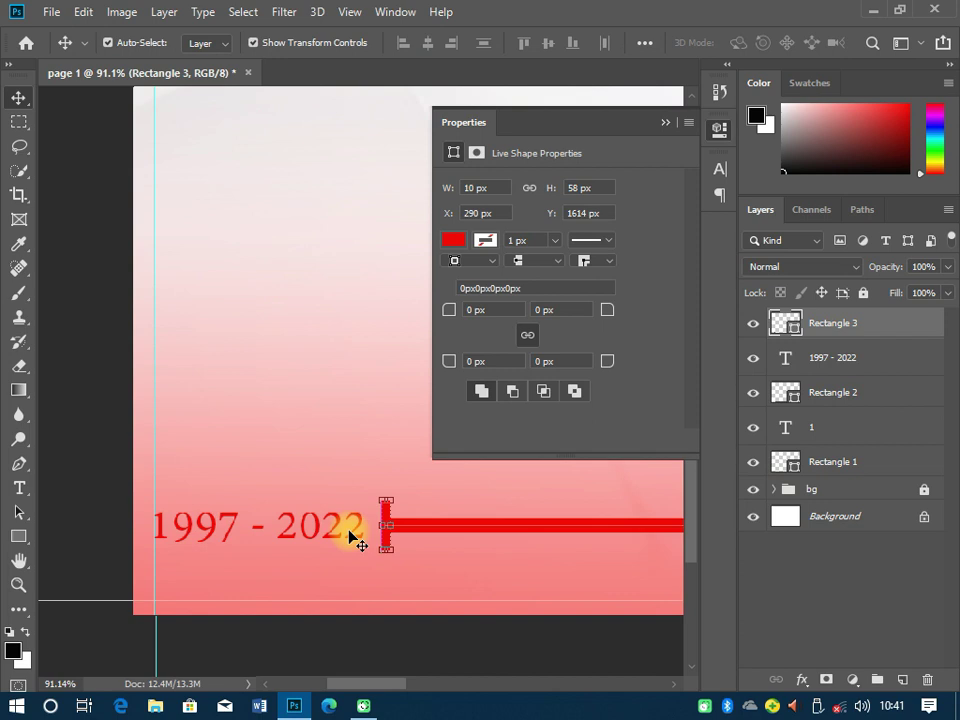
- Draw an upright rectangle of about 29 × 96 px between the bar's right end and the page number square, and fill it red
key("ctrl+0")
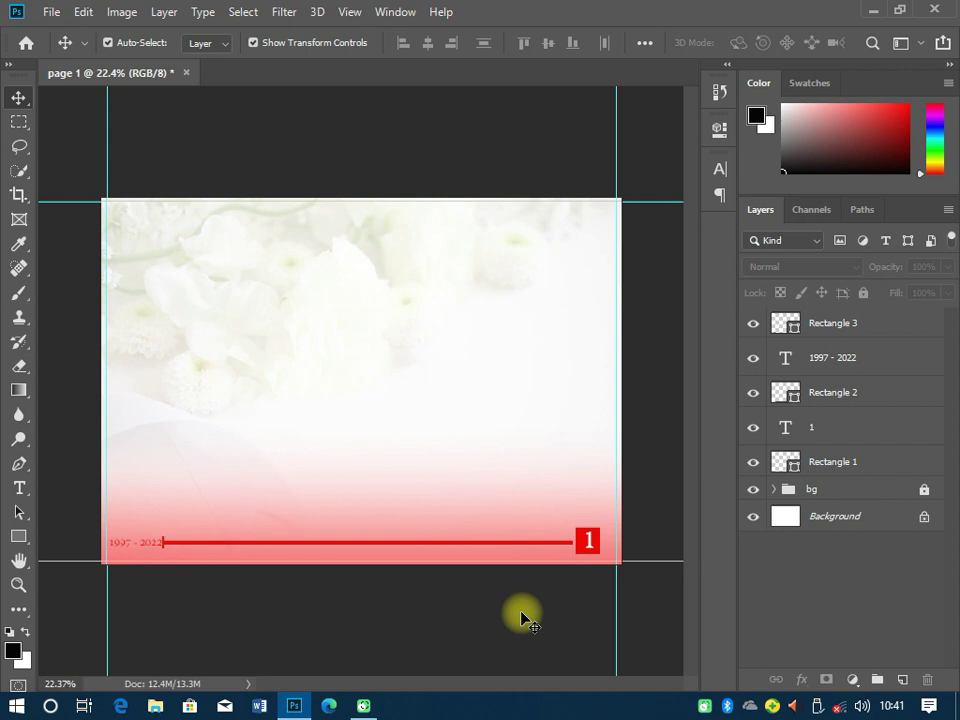
key("u")
scroll(569, 545, "up", 5)
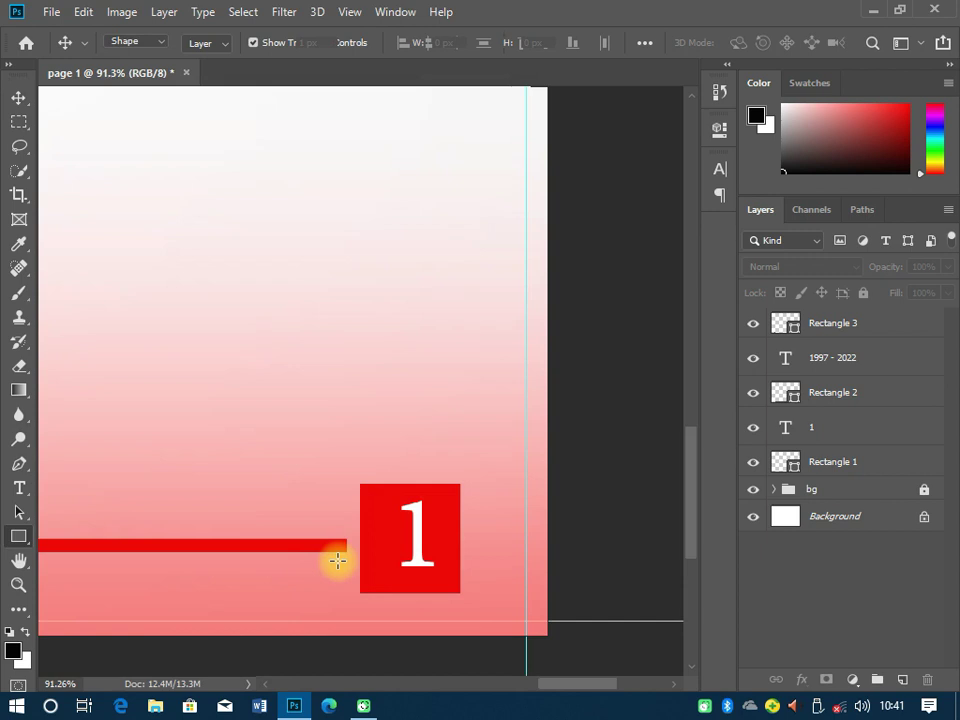
left_click_drag(331, 501, 354, 582)
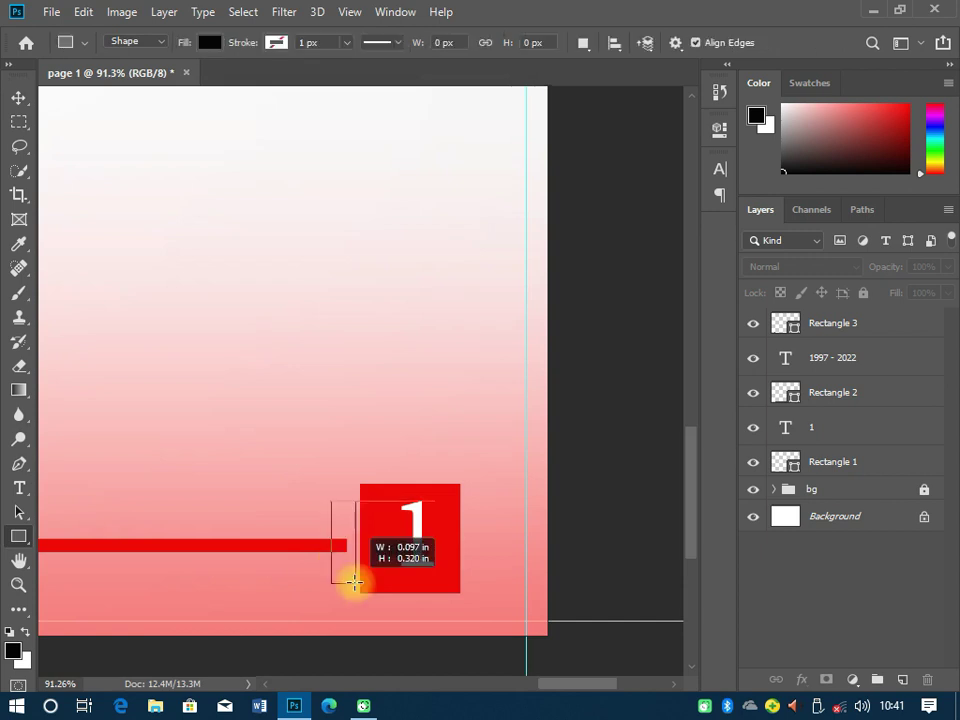
left_click_drag(354, 582, 354, 582)
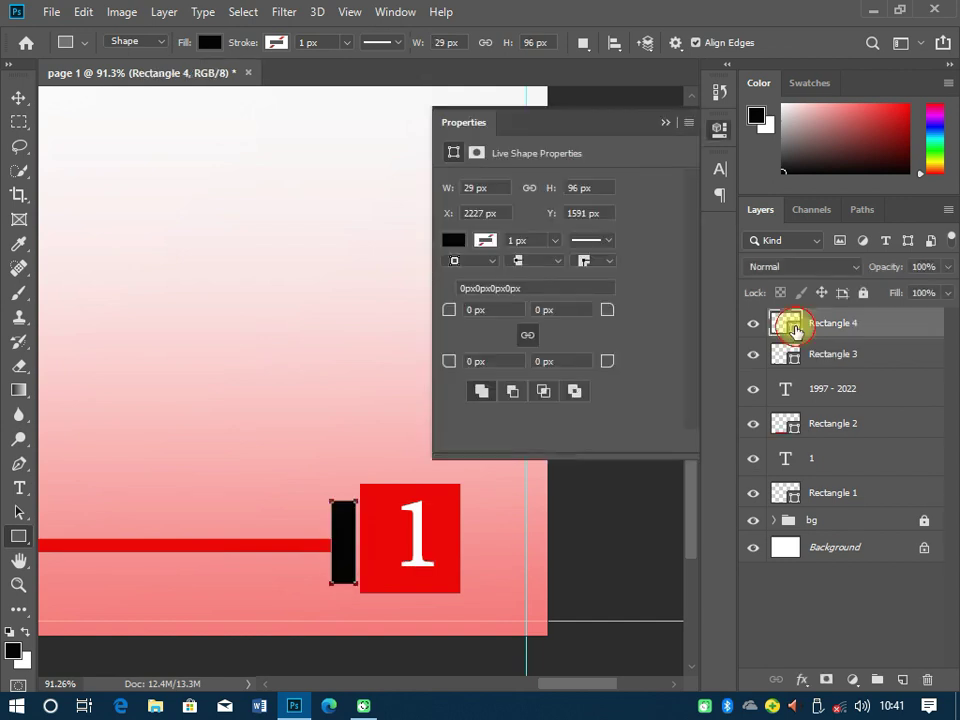
- Duplicate the upright rectangle to its left and shrink the copy to about 16 px wide and shorter than the original
left_click_drag(343, 541, 312, 541)
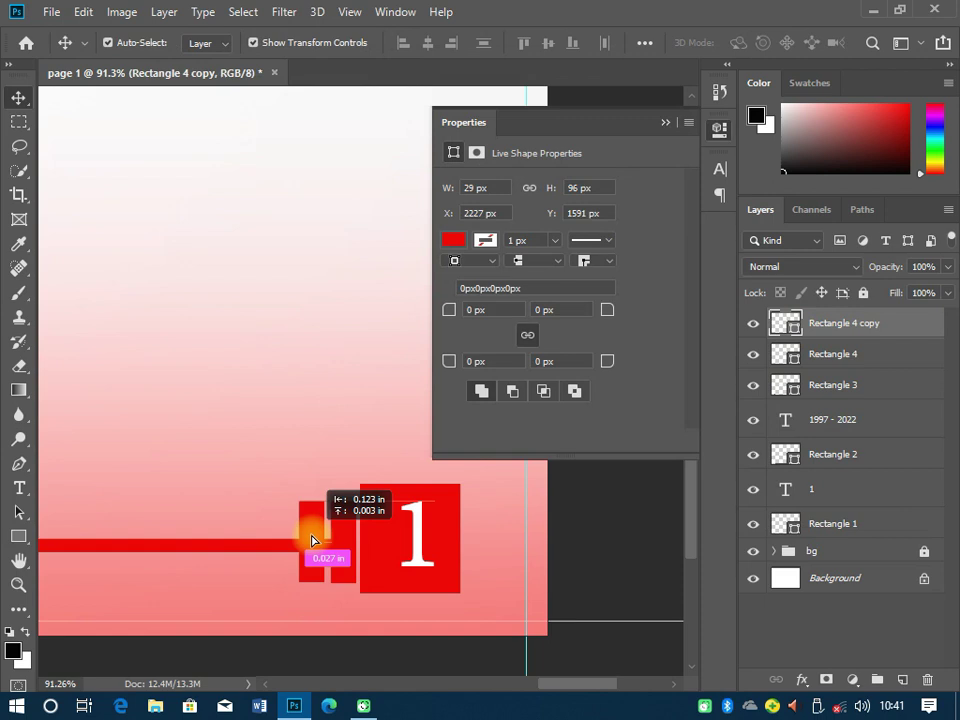
left_click_drag(312, 541, 313, 540)
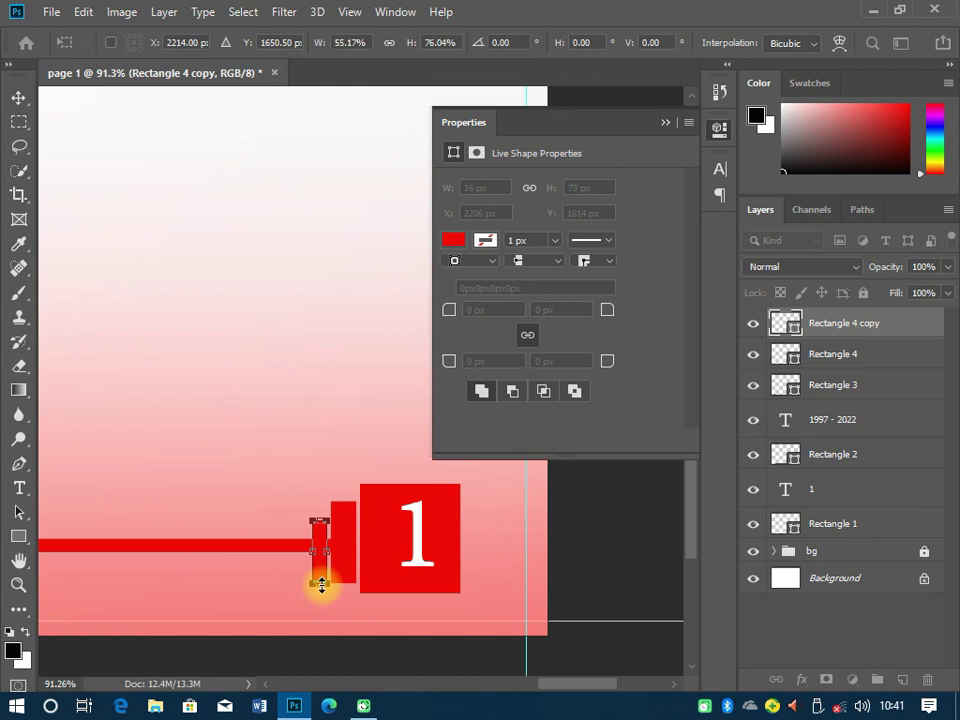
left_click_drag(321, 586, 321, 571)
- Duplicate the page number's red square and give the copy no fill and a 5 px white stroke
left_click(428, 550)
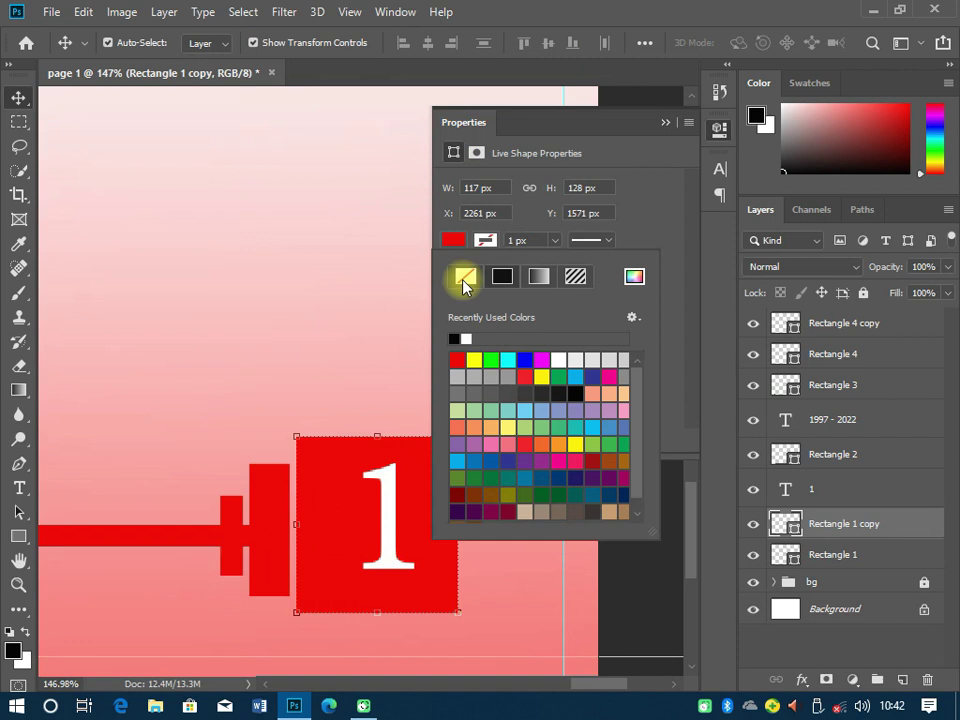
left_click(463, 278)
key("Return")
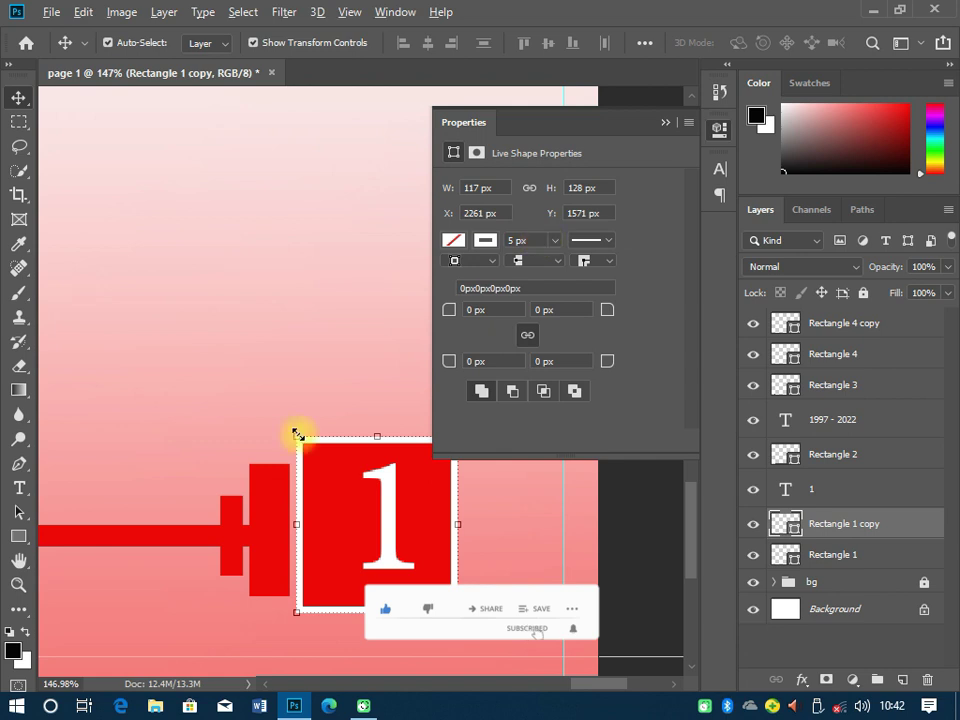
- Scale the white frame down to about 105 × 115 px, centered inside the red page number square
left_click_drag(297, 434, 299, 438)
left_click_drag(306, 442, 321, 435)
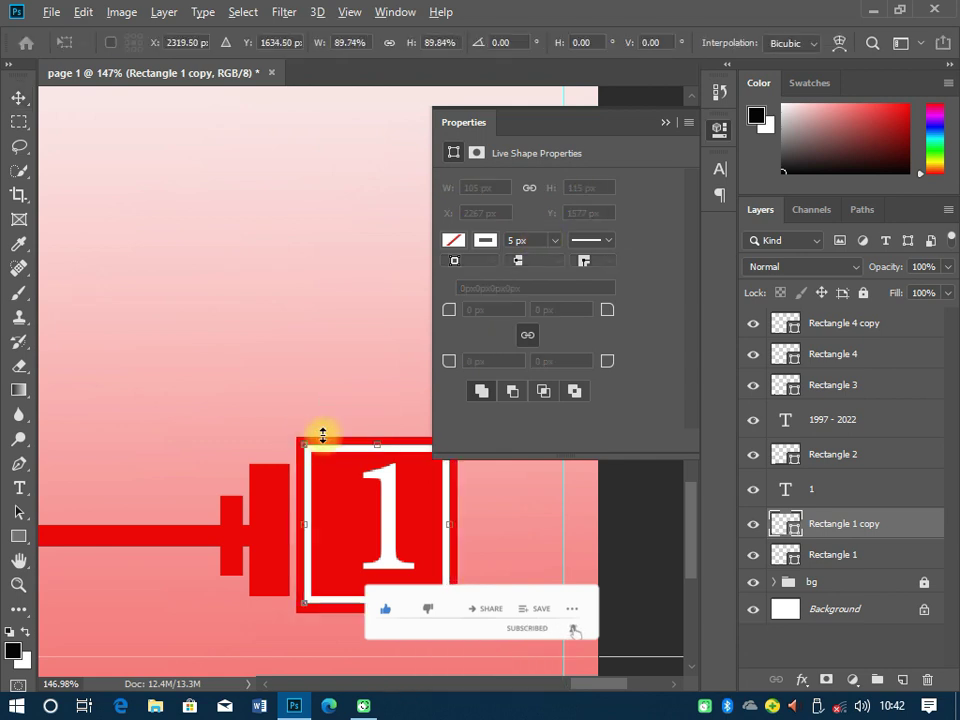
left_click(714, 128)
key("Return")
- Group all footer layers from Rectangle 1 to Rectangle 4 copy, name the group "pb" and lock it
key("ctrl+0")
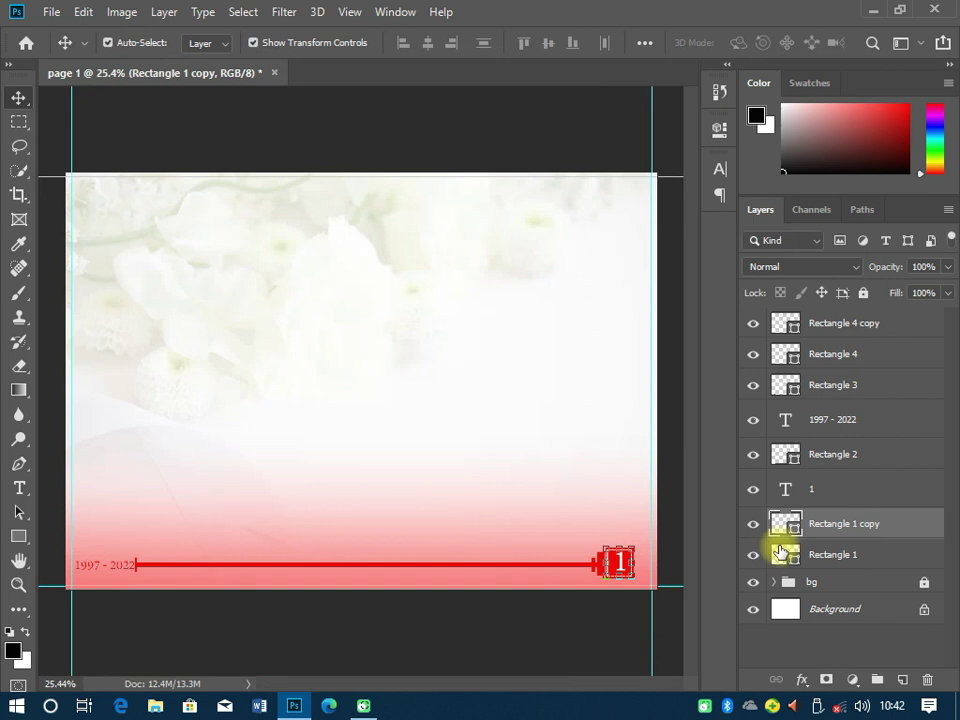
left_click(780, 552, "shift")
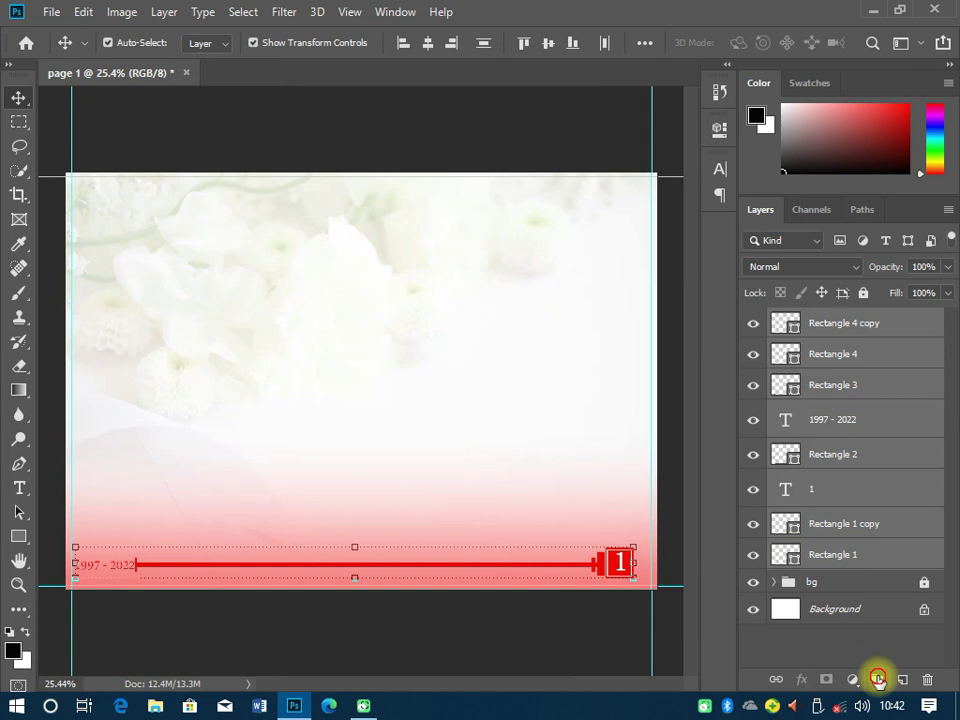
left_click(877, 679)
double_click(826, 328)
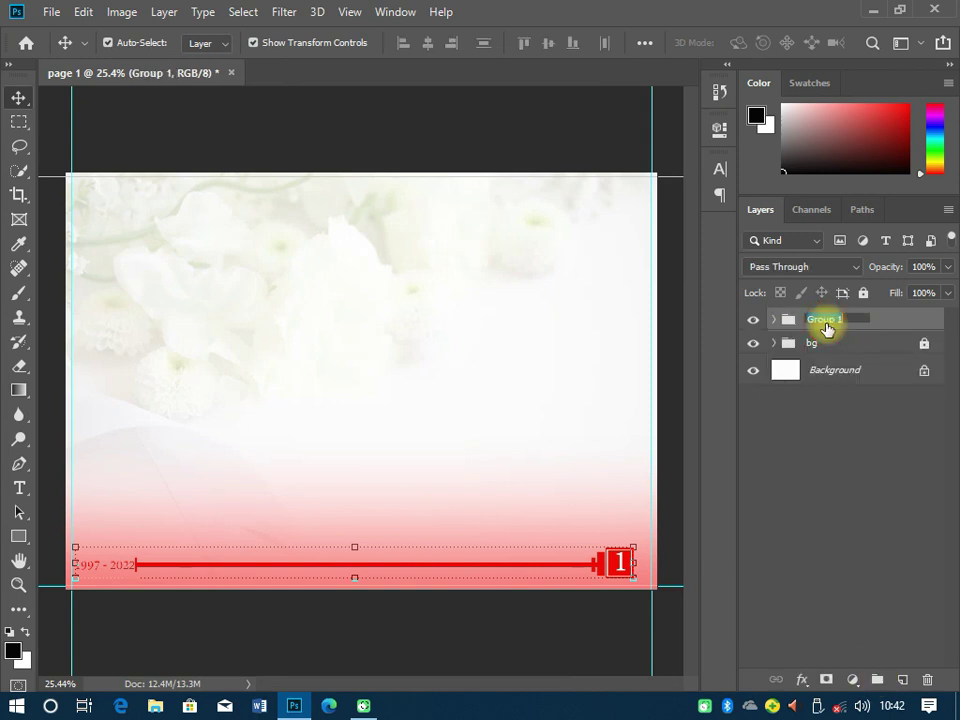
type("1")
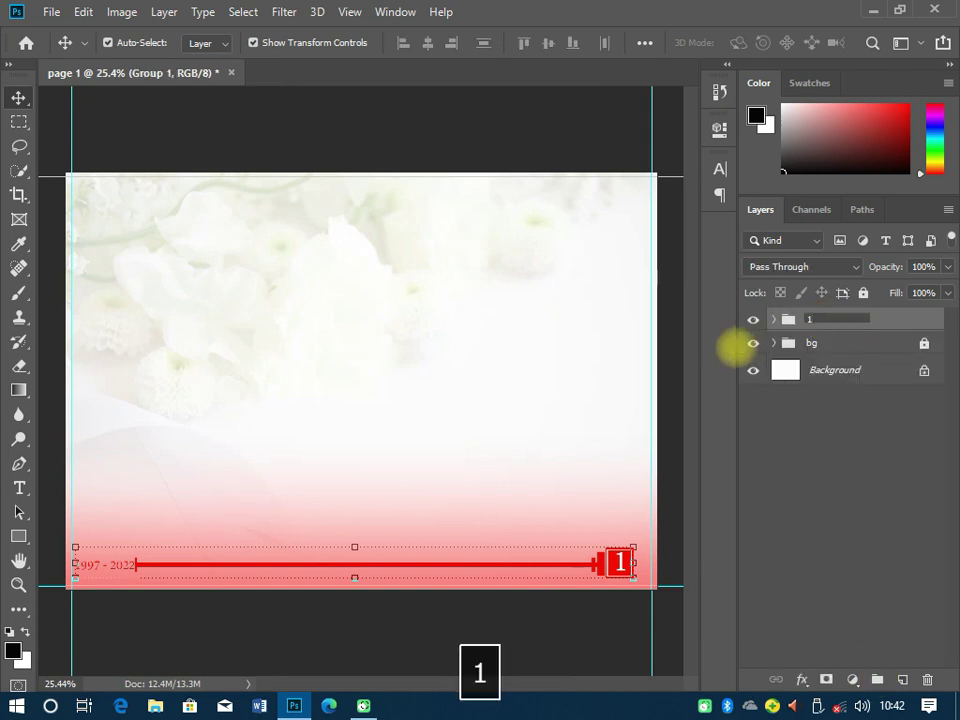
key("BackSpace")
type("pb")
left_click(863, 293)
- Open the info file from the desktop in Notepad and copy its first line, "Order Of Service For The Late"
scroll(228, 537, "down", 1)
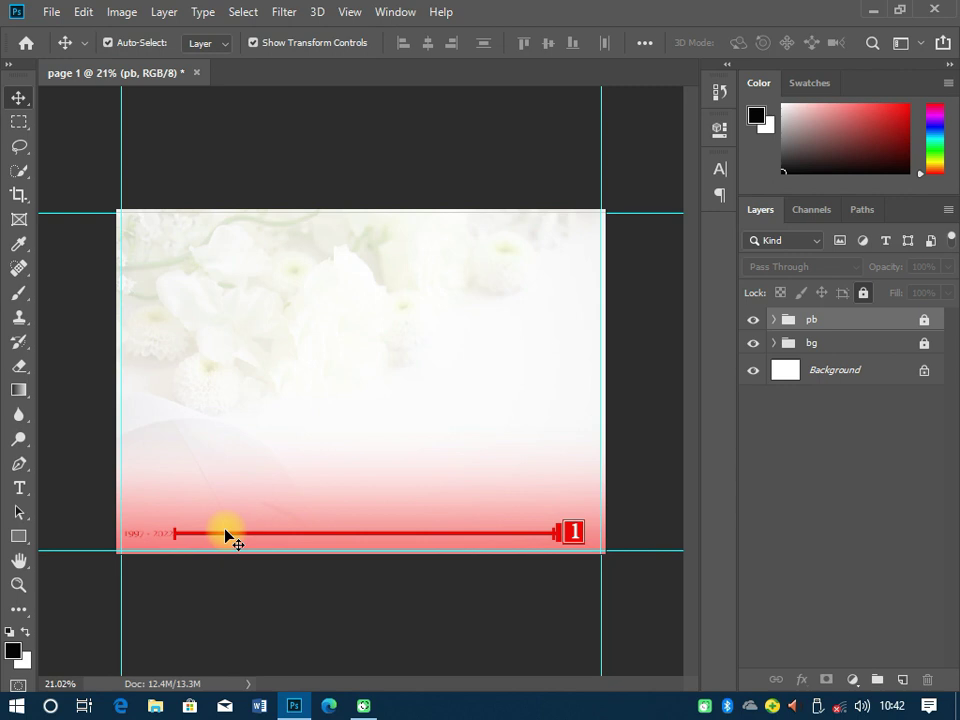
scroll(226, 533, "up", 1)
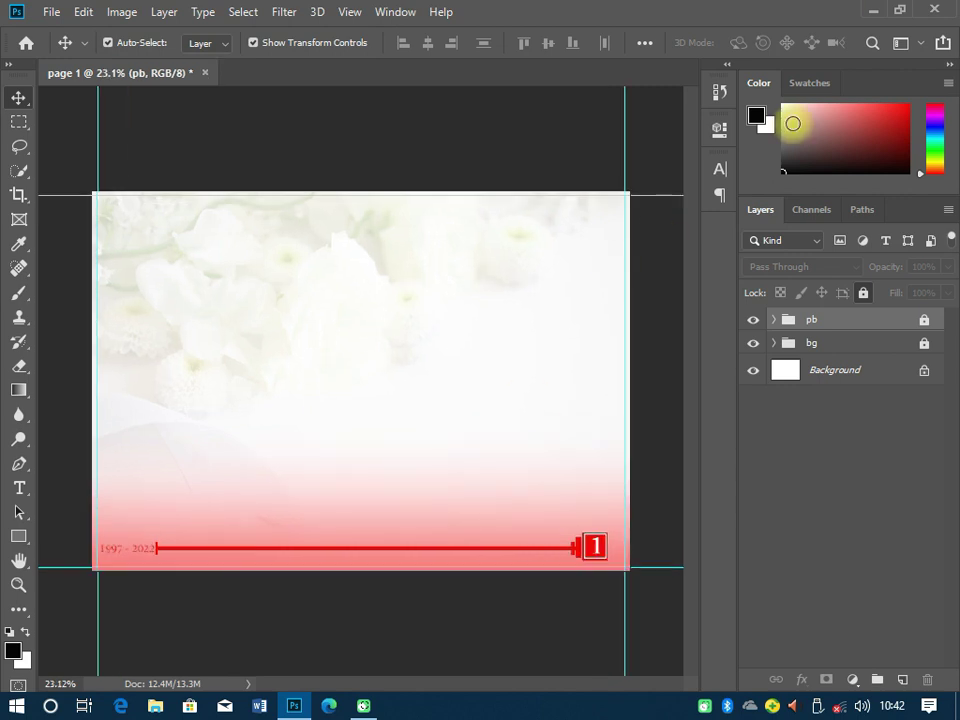
left_click(872, 10)
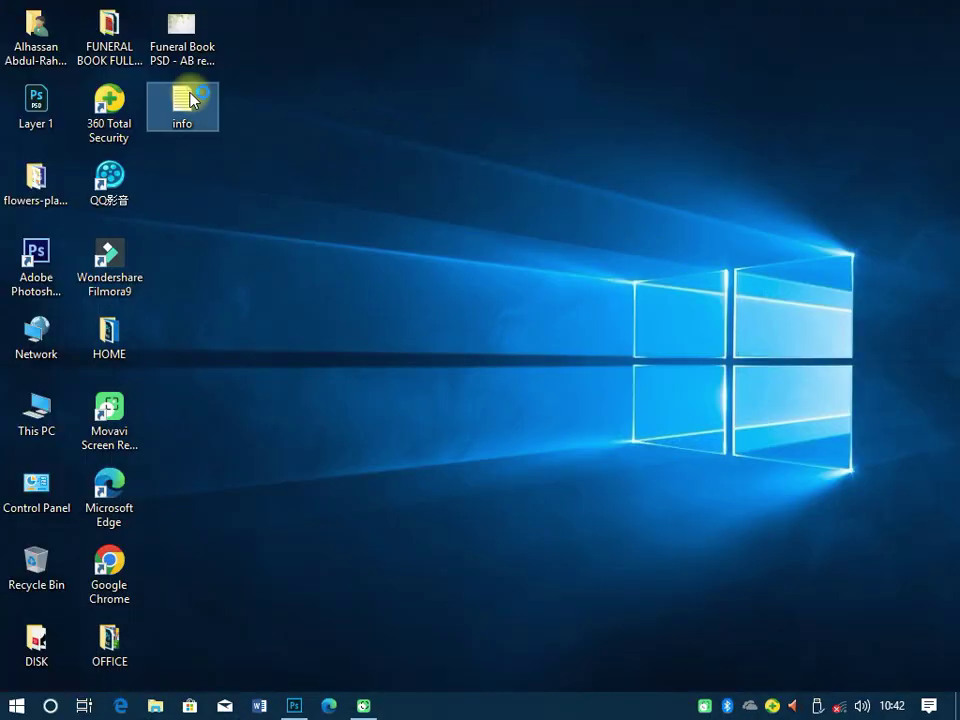
double_click(190, 100)
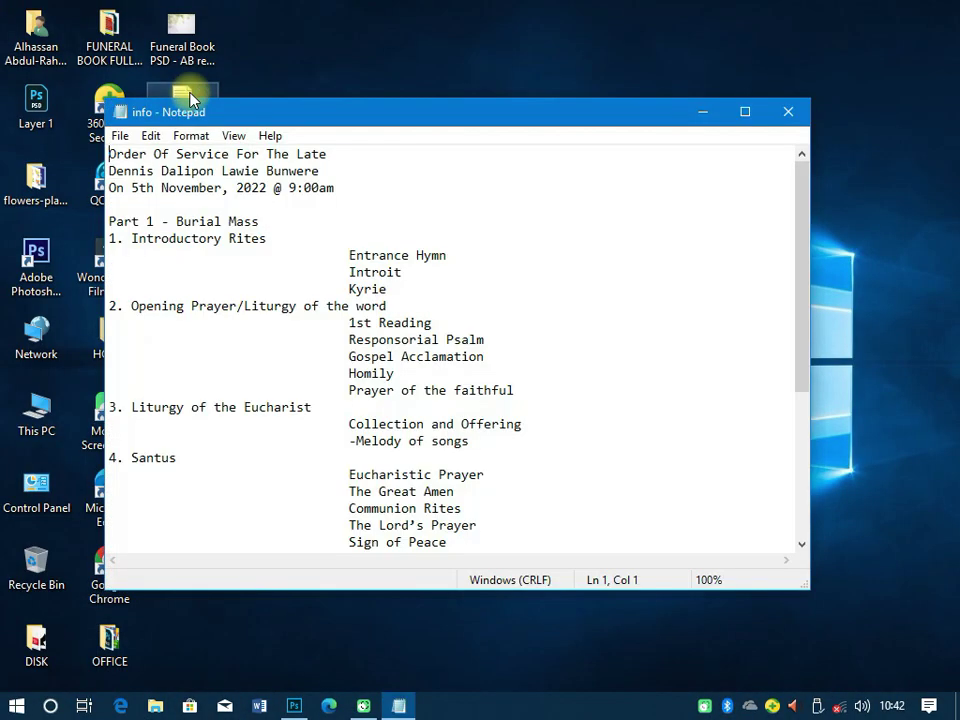
left_click_drag(108, 154, 314, 162)
right_click(302, 158)
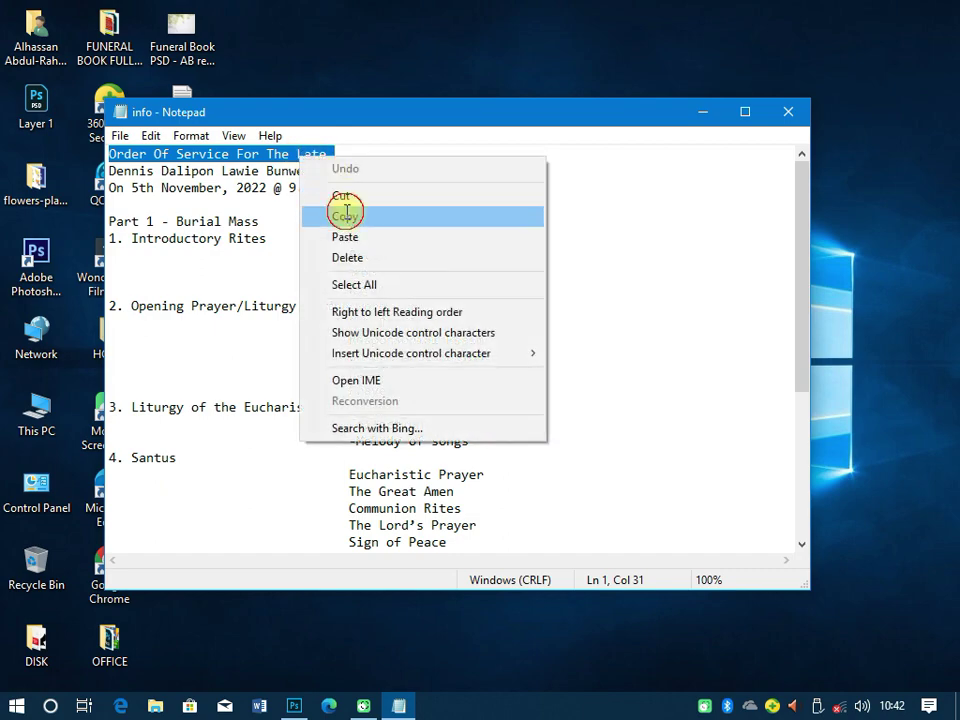
left_click(349, 212)
- Switch back to Photoshop and paste the copied heading line as a new text layer near the top of the page
left_click(294, 705)
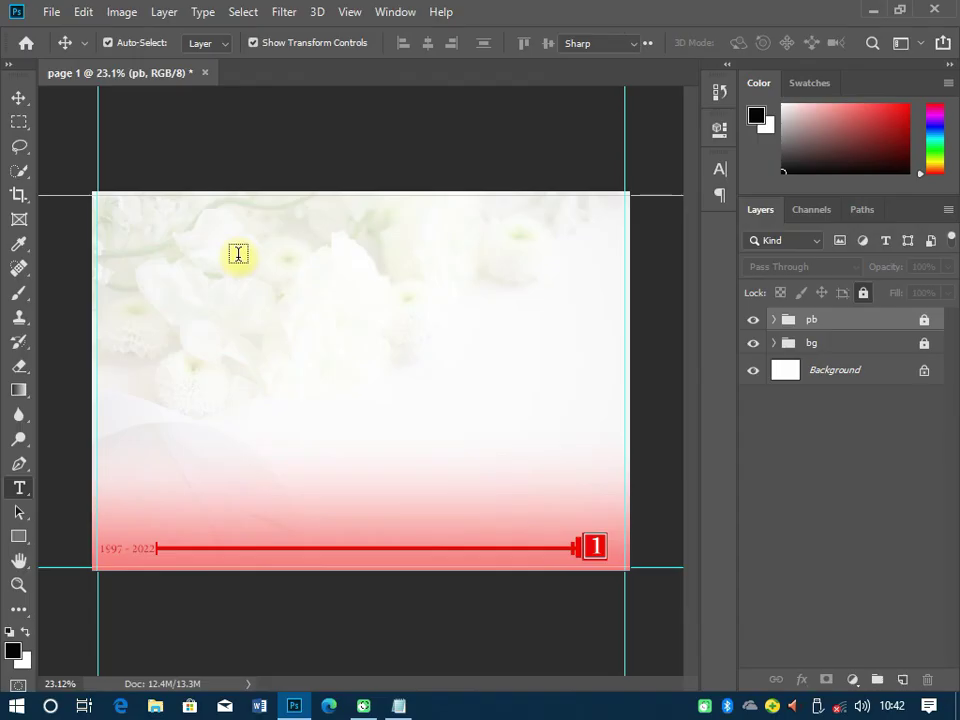
left_click(244, 238)
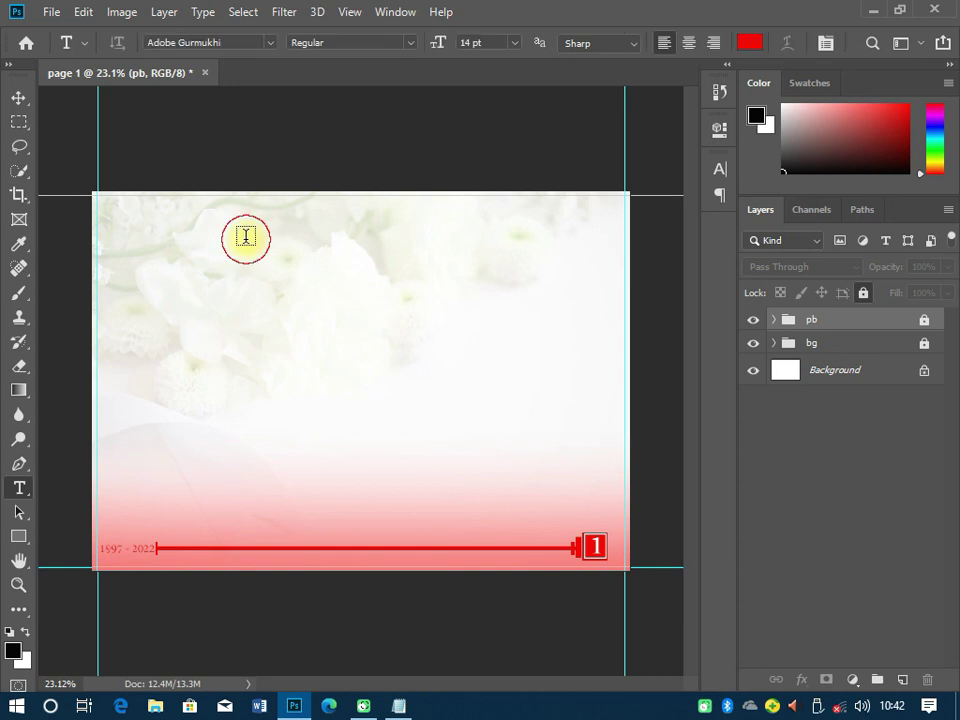
right_click(246, 243)
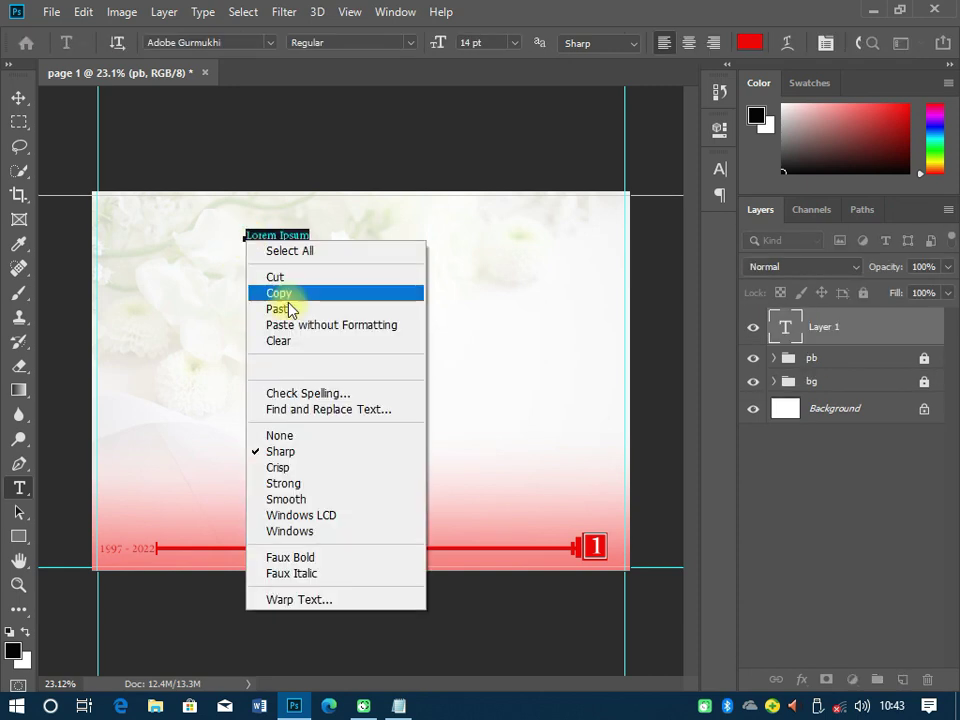
left_click(283, 309)
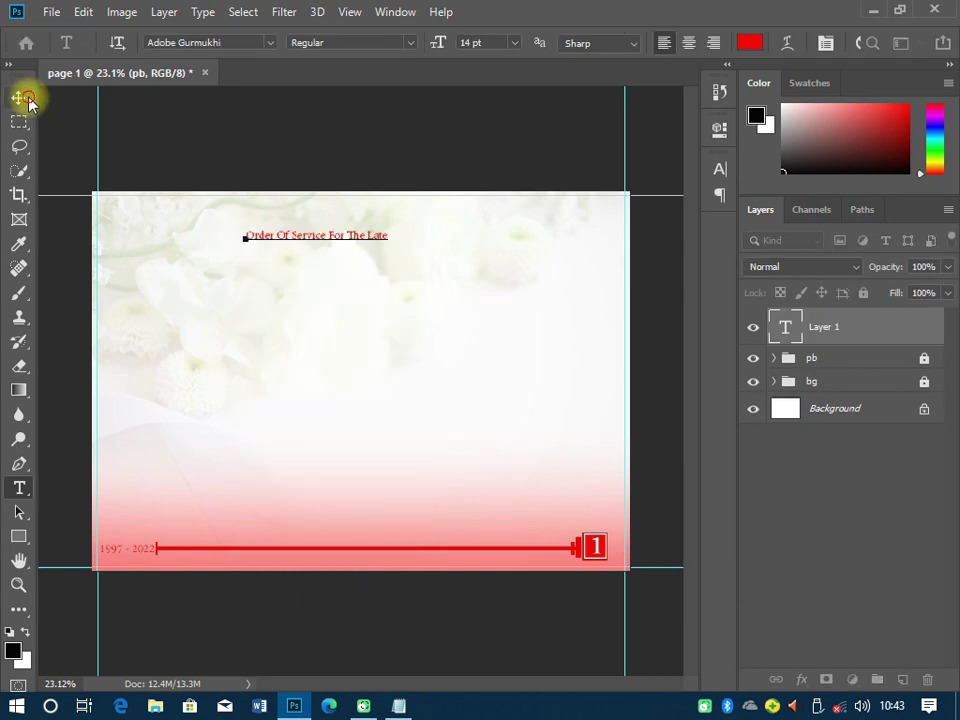
left_click(19, 97)
- Set the heading's font size to 36 pt and place it roughly centered along the page's top edge
left_click(719, 168)
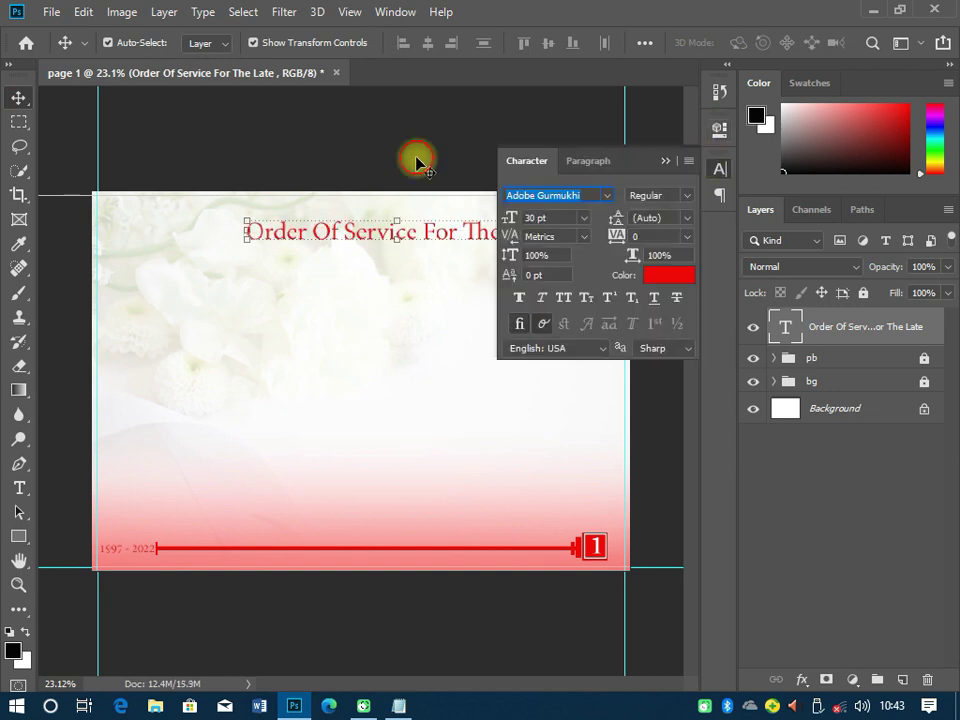
left_click(416, 160)
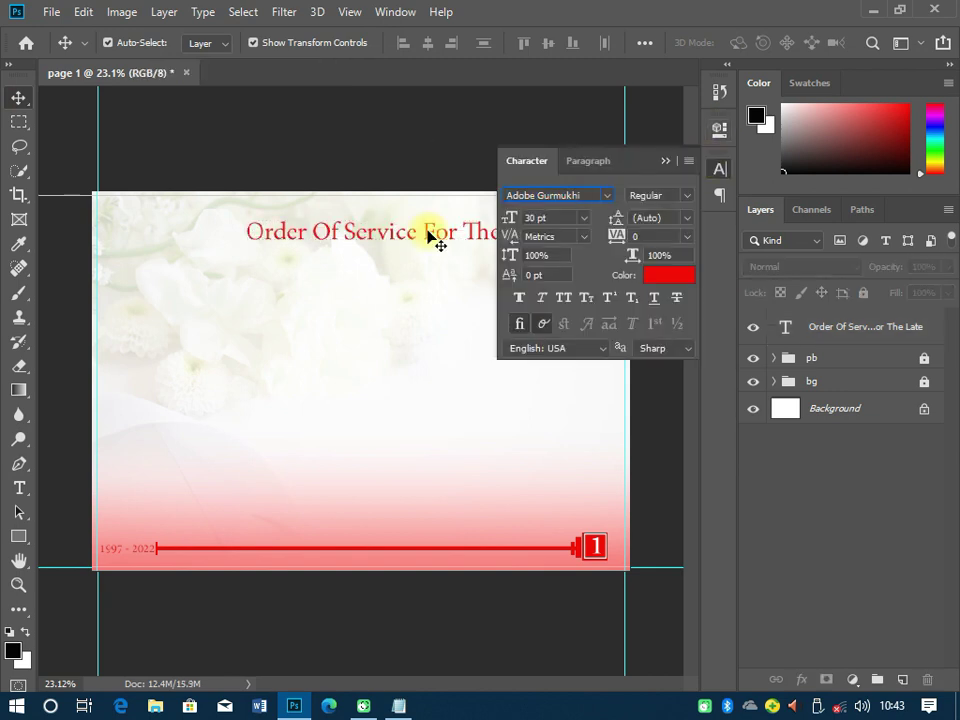
left_click(428, 237)
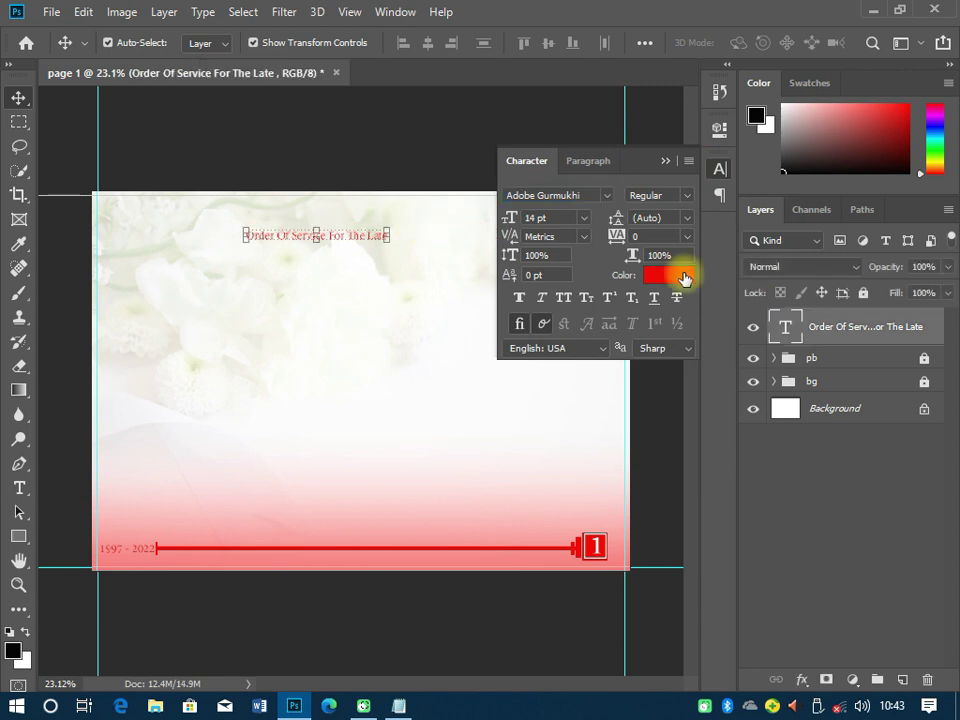
left_click(583, 219)
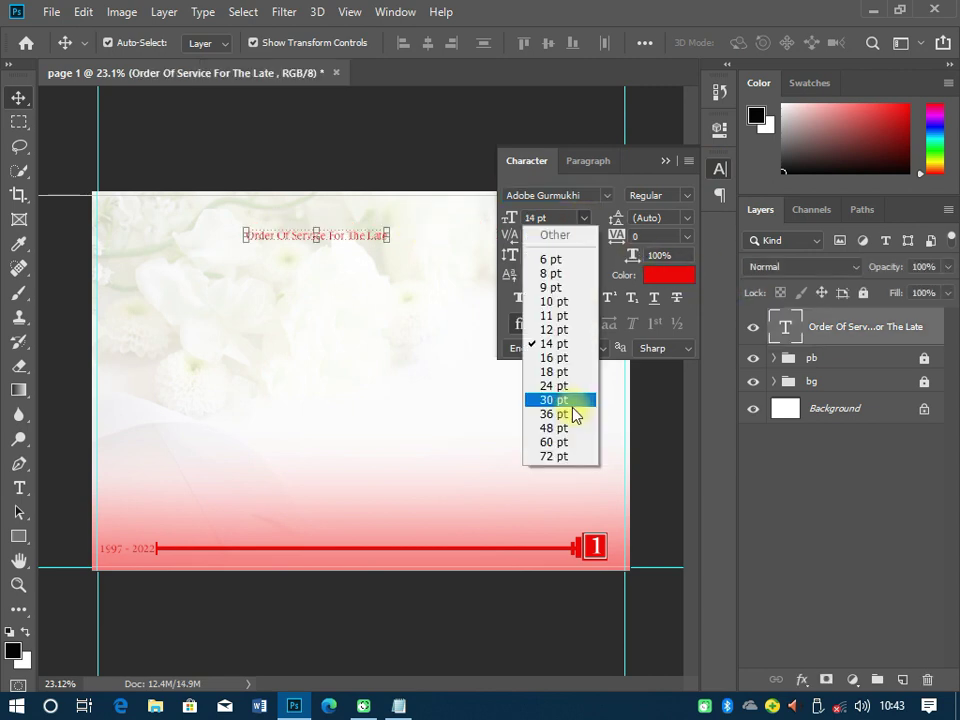
left_click(556, 413)
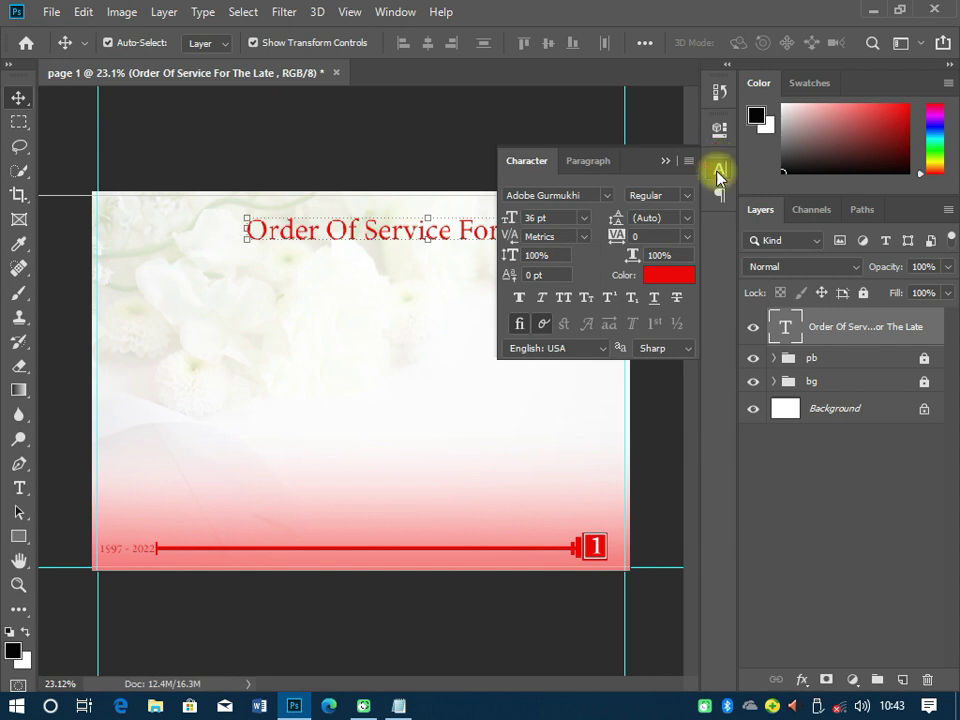
left_click(718, 165)
left_click_drag(531, 160, 467, 221)
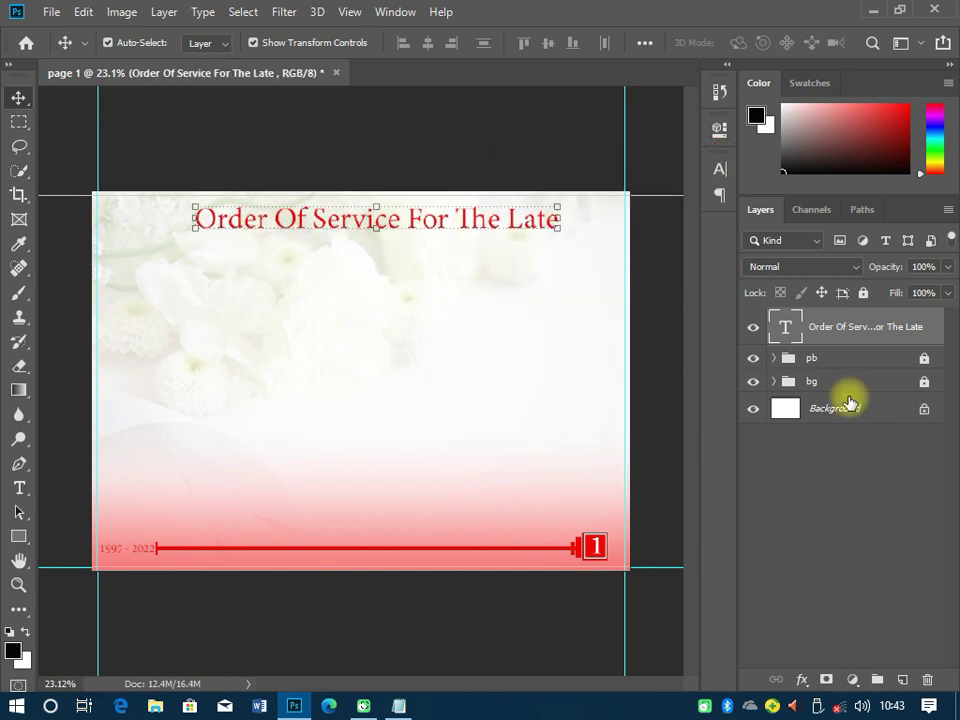
- Add a Gradient Overlay effect to the heading layer, keeping the heading in view beside its settings
left_click(802, 679)
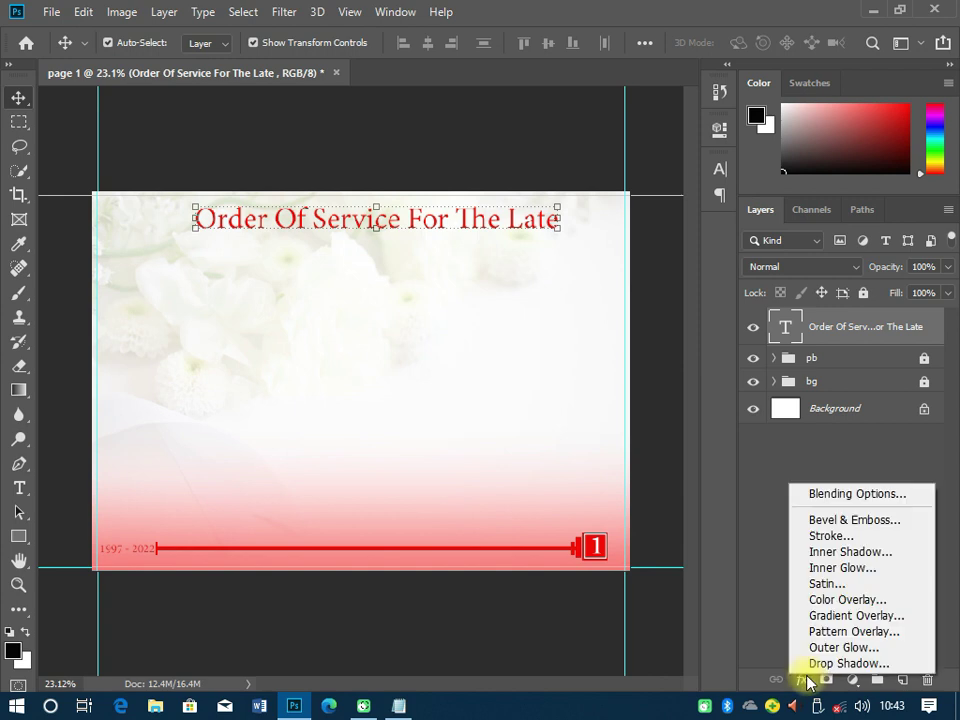
left_click(804, 681)
left_click(804, 681)
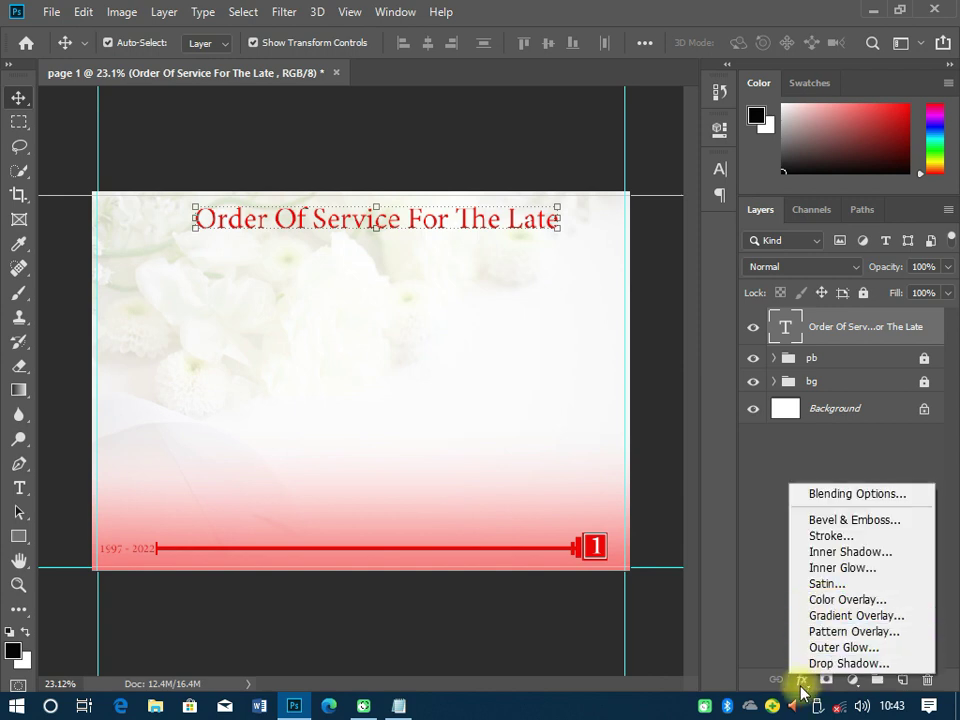
left_click(802, 681)
left_click(802, 681)
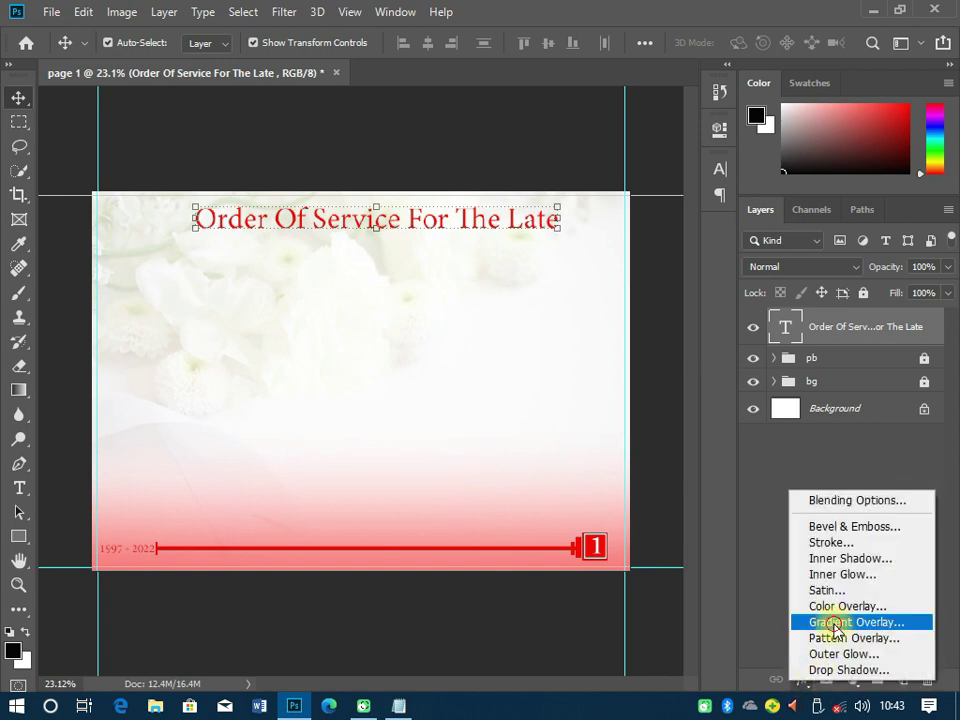
left_click(718, 390)
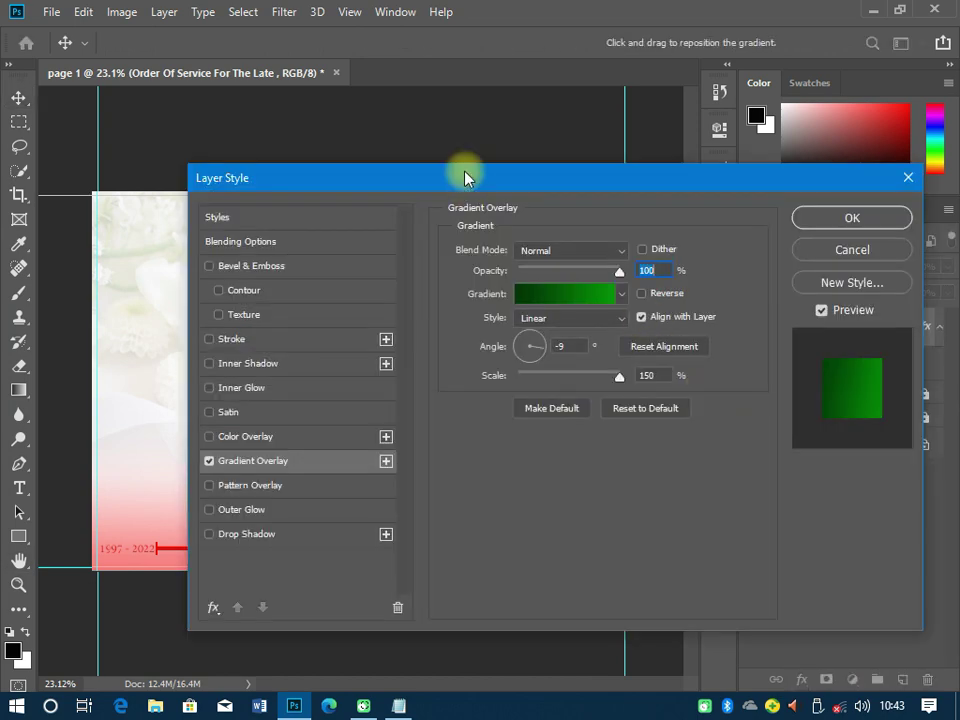
left_click_drag(465, 176, 511, 309)
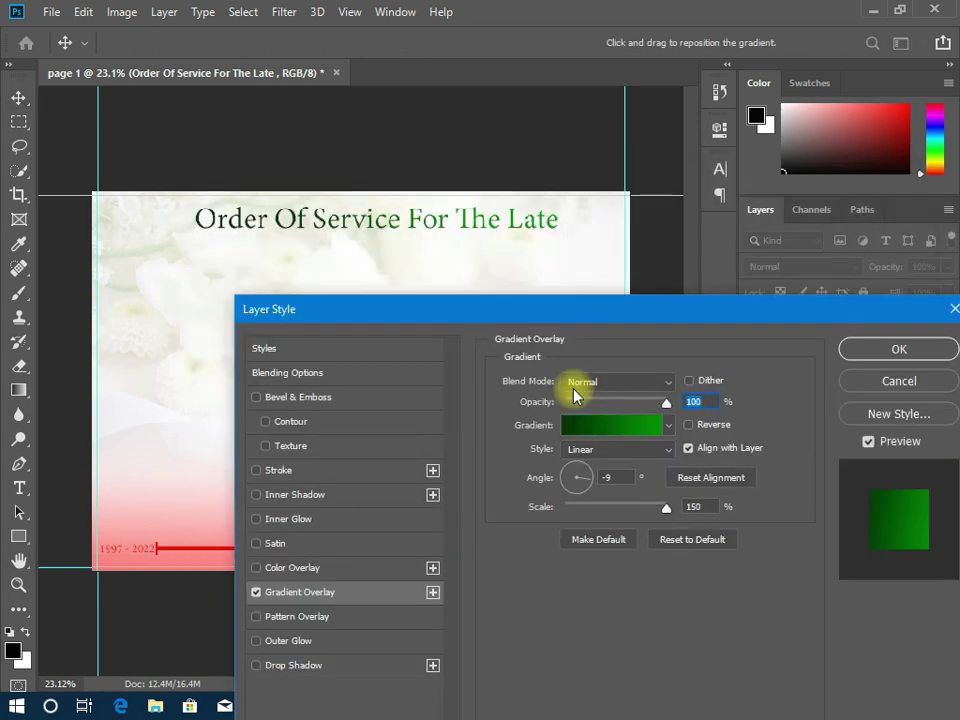
- Set the starting color stop of the heading's gradient to red, ff0000
left_click(626, 424)
left_click(503, 383)
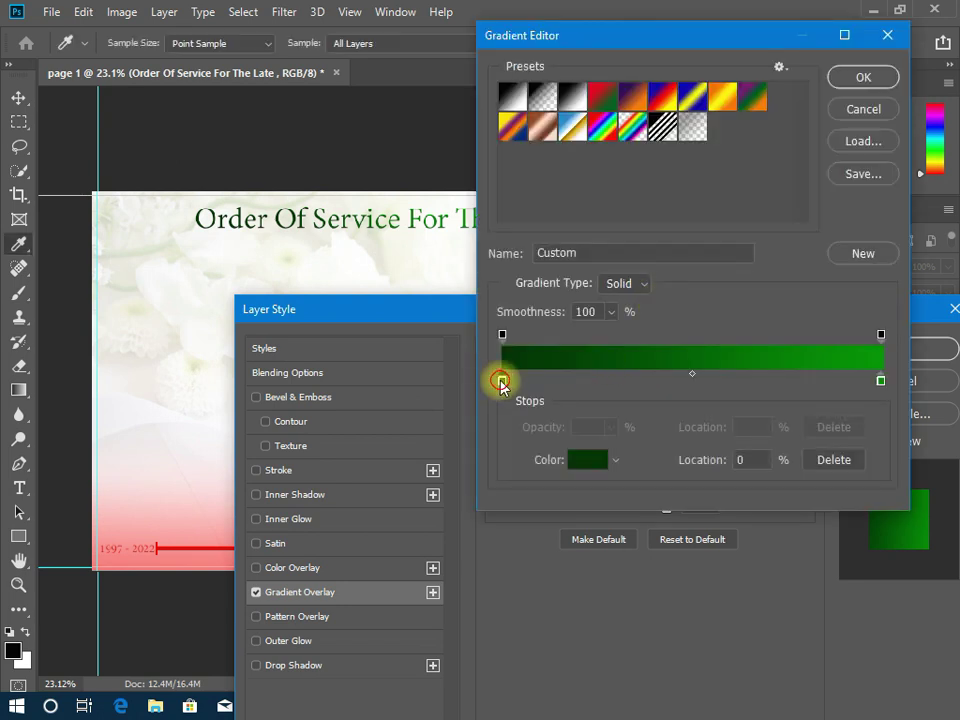
double_click(503, 383)
left_click(700, 413)
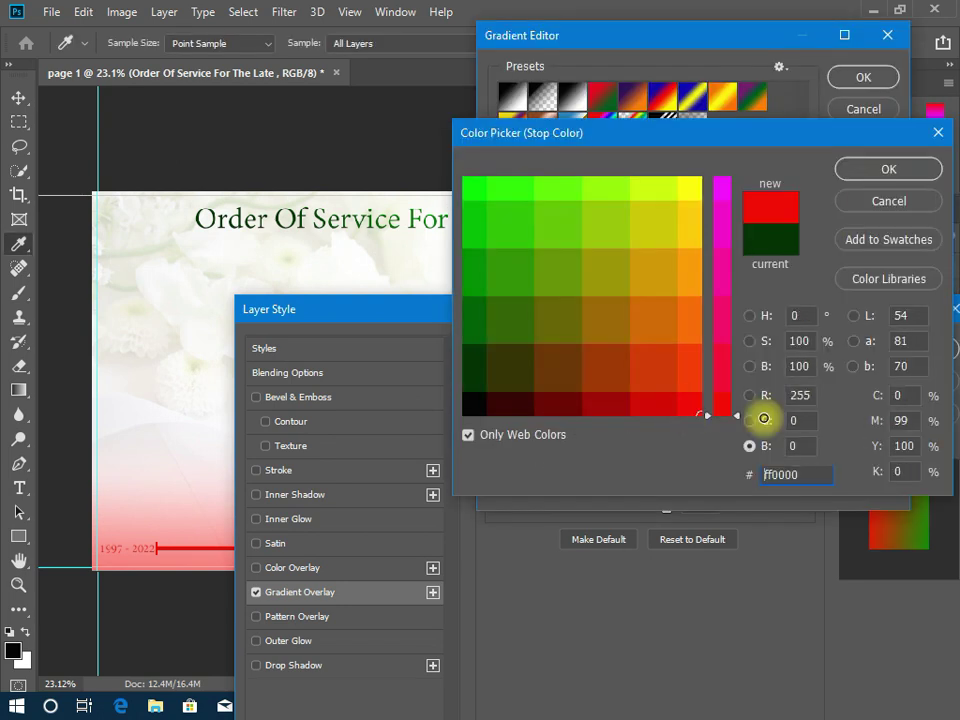
left_click(879, 167)
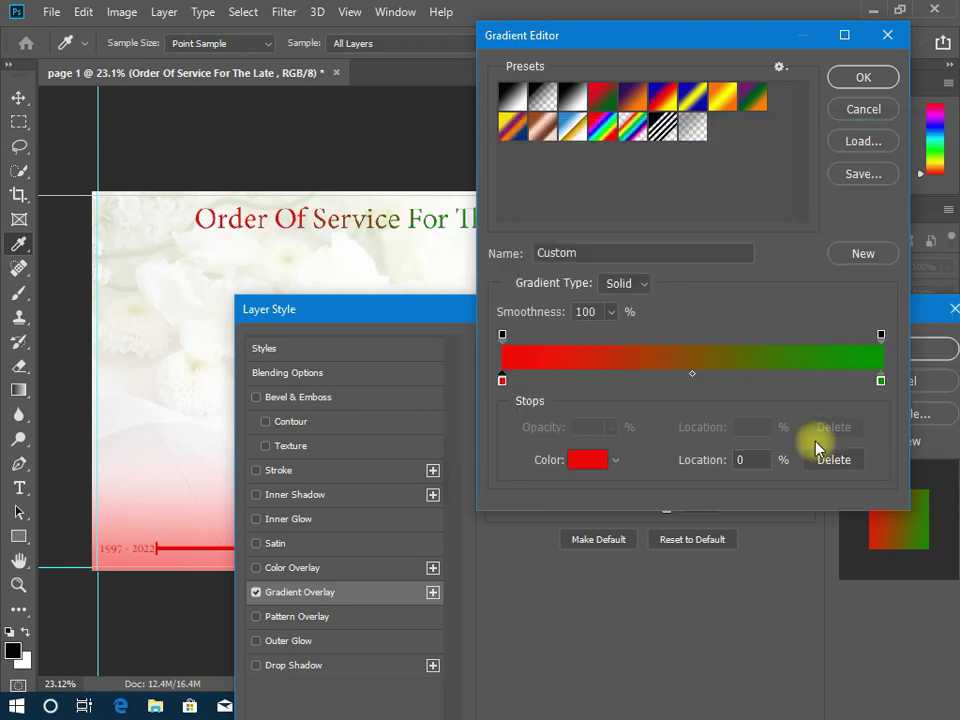
- Set the ending color stop of the heading's gradient to black and apply the overlay
left_click(880, 381)
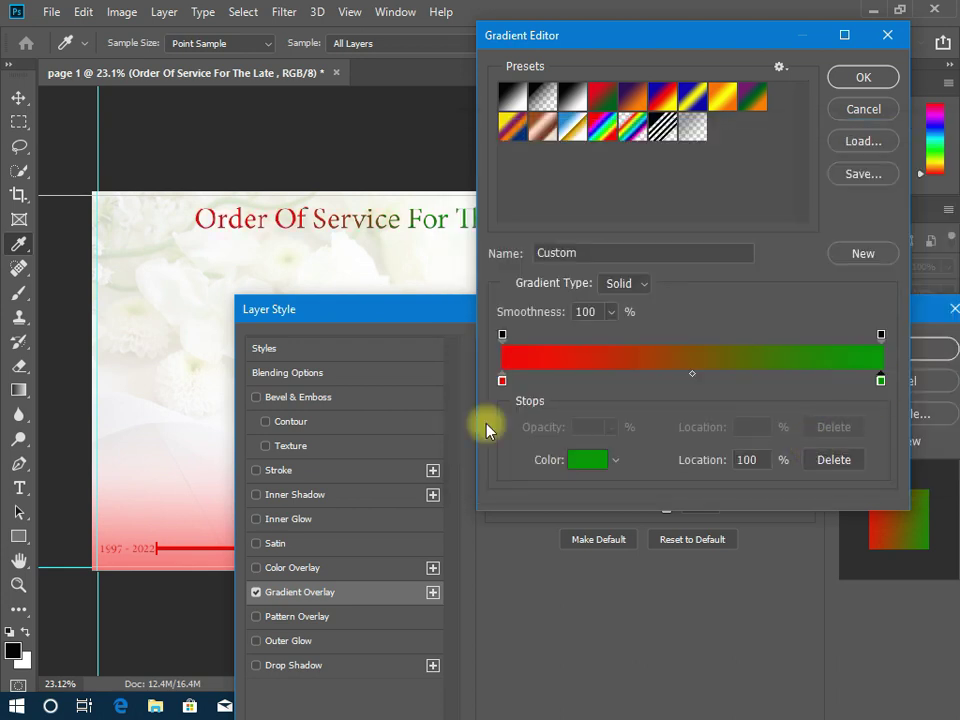
left_click(587, 459)
left_click(465, 411)
left_click(889, 167)
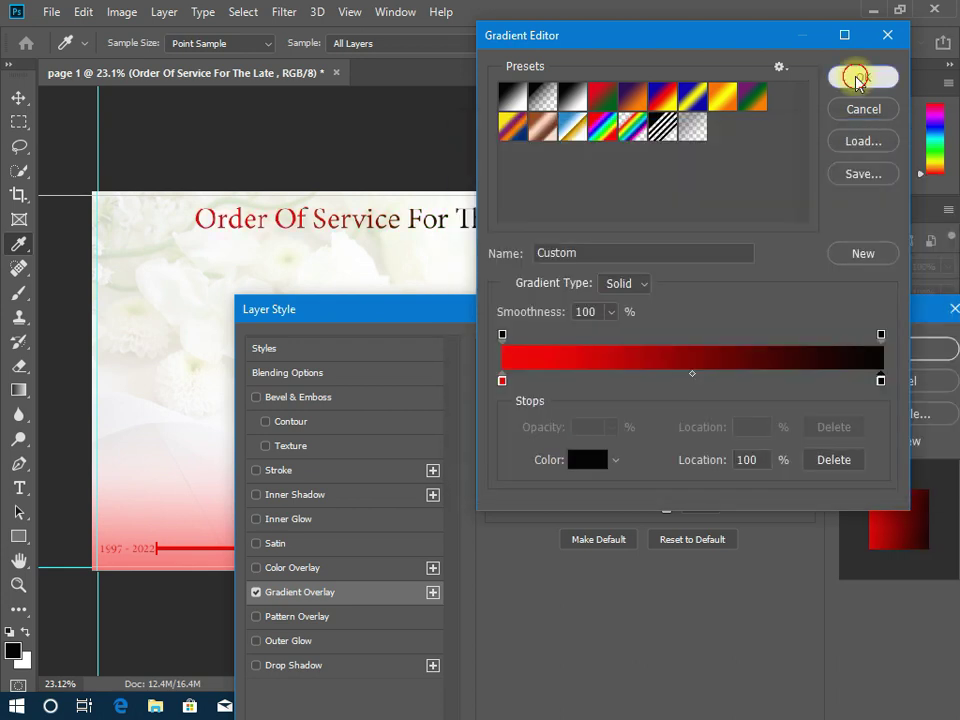
left_click(857, 78)
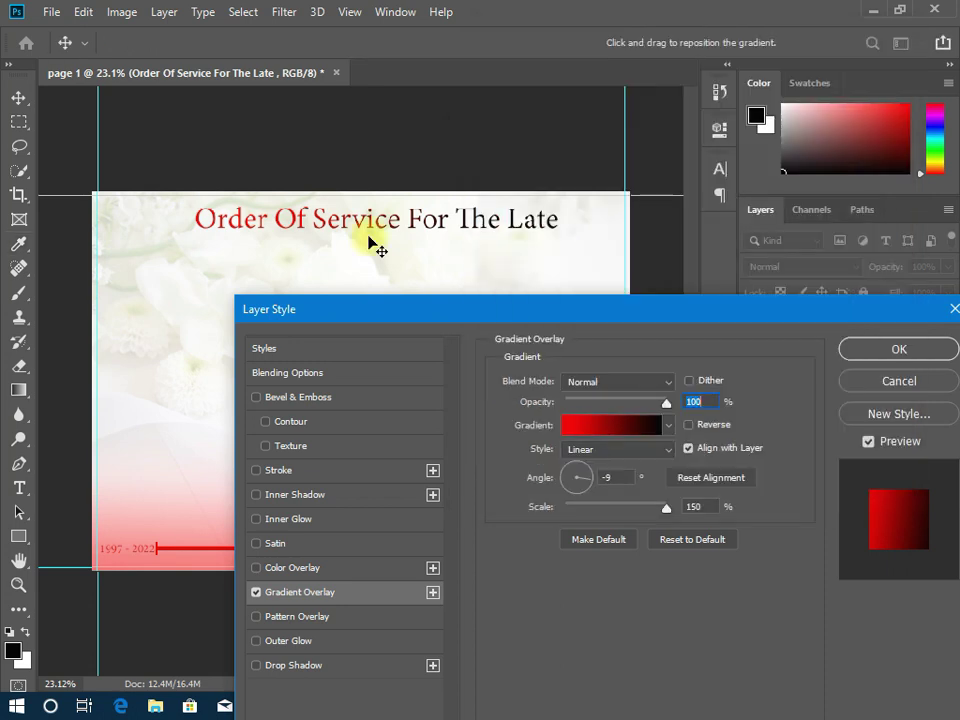
left_click(857, 355)
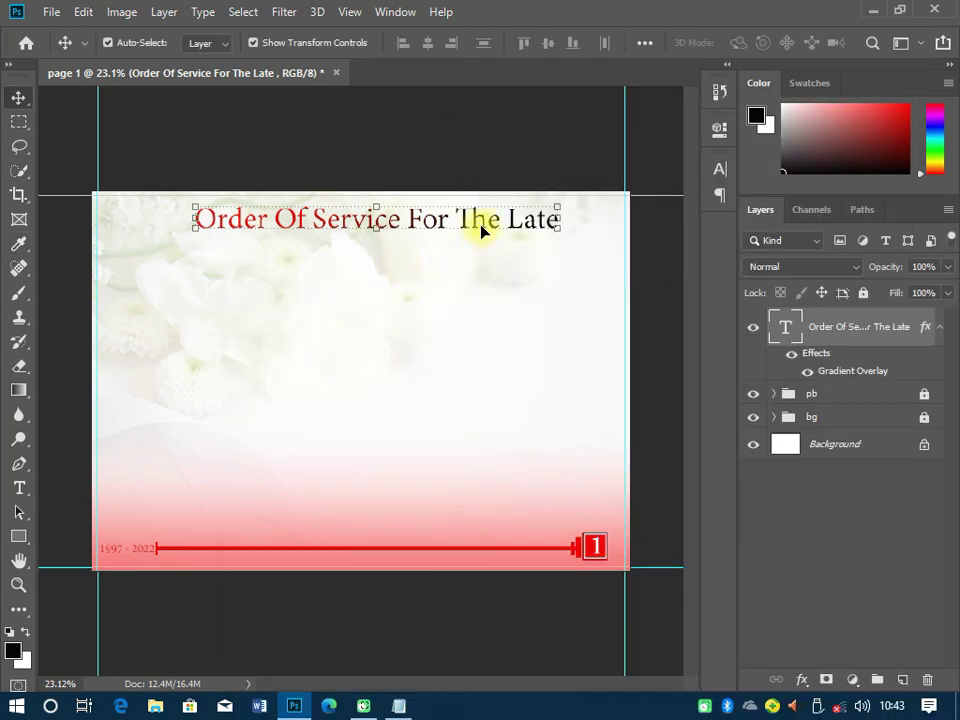
- Set the heading's font style to Bold and try faux italic on it
left_click(719, 169)
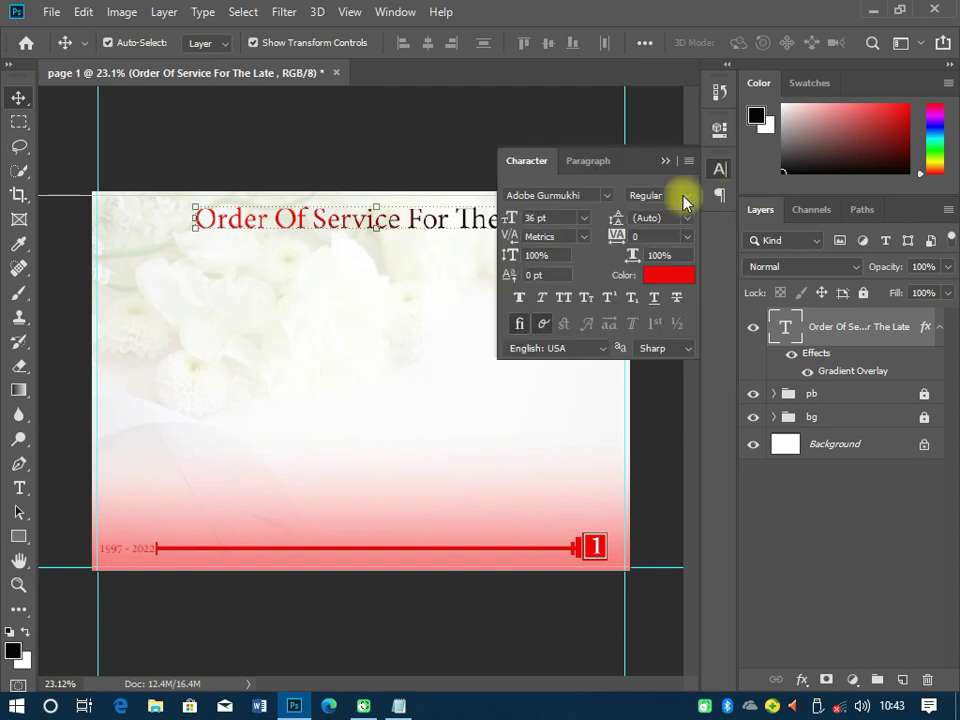
left_click(686, 200)
left_click(688, 224)
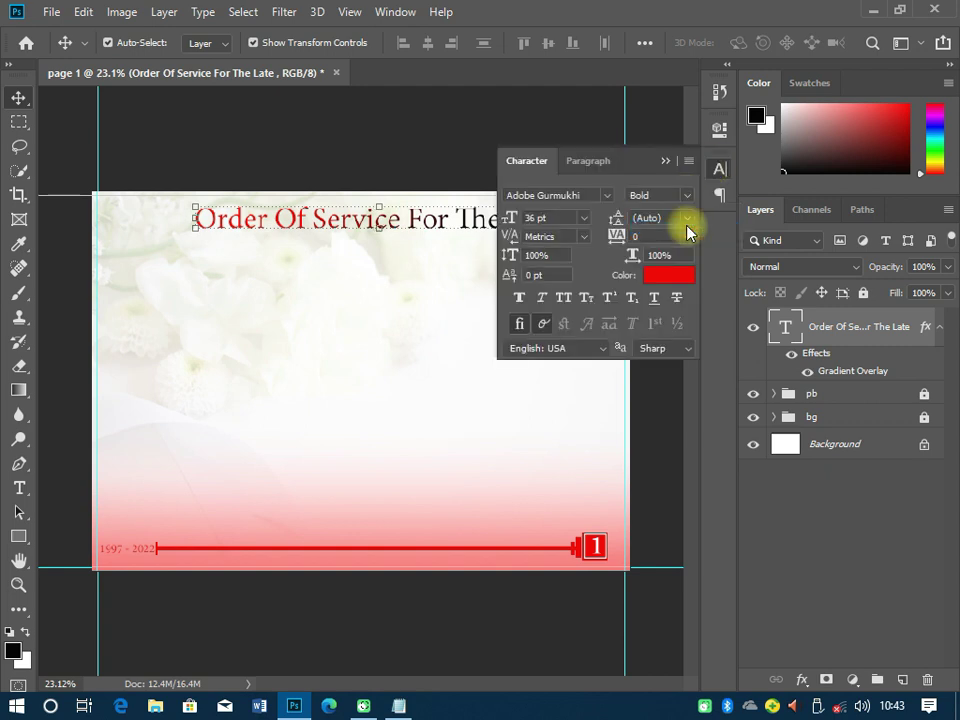
left_click(543, 300)
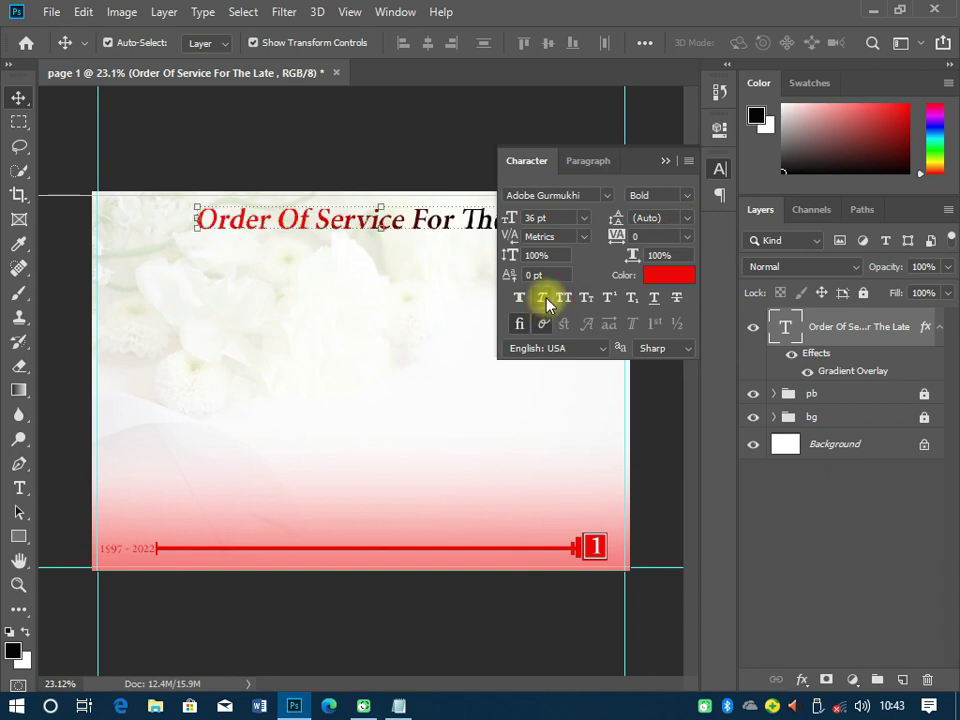
left_click(546, 302)
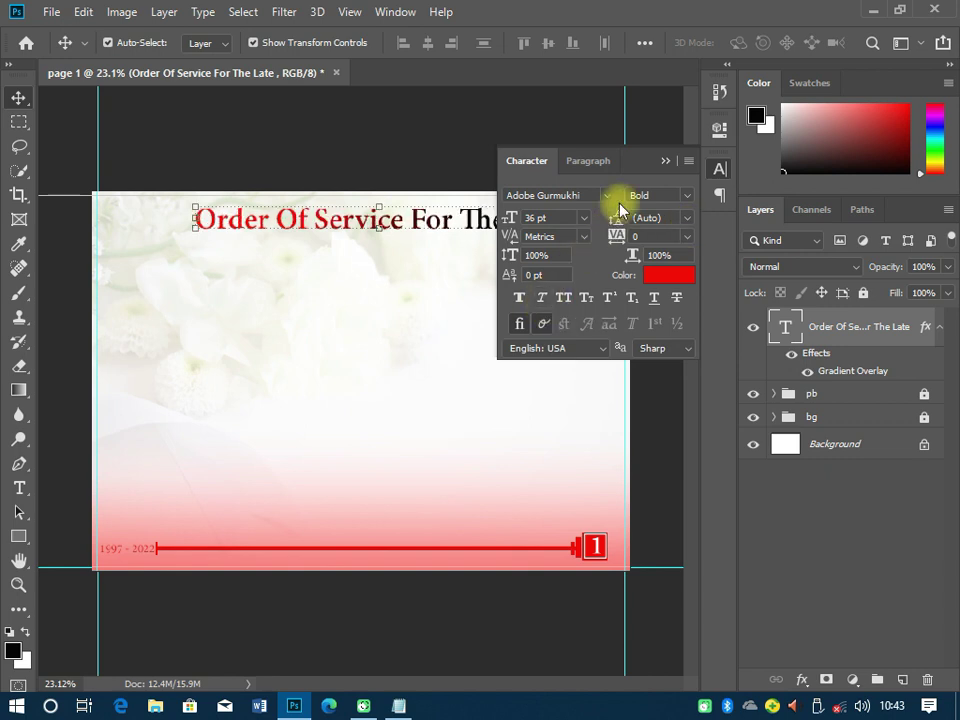
- Change the heading's font to Adobe Devanagari Bold Italic
left_click(589, 194)
key("a")
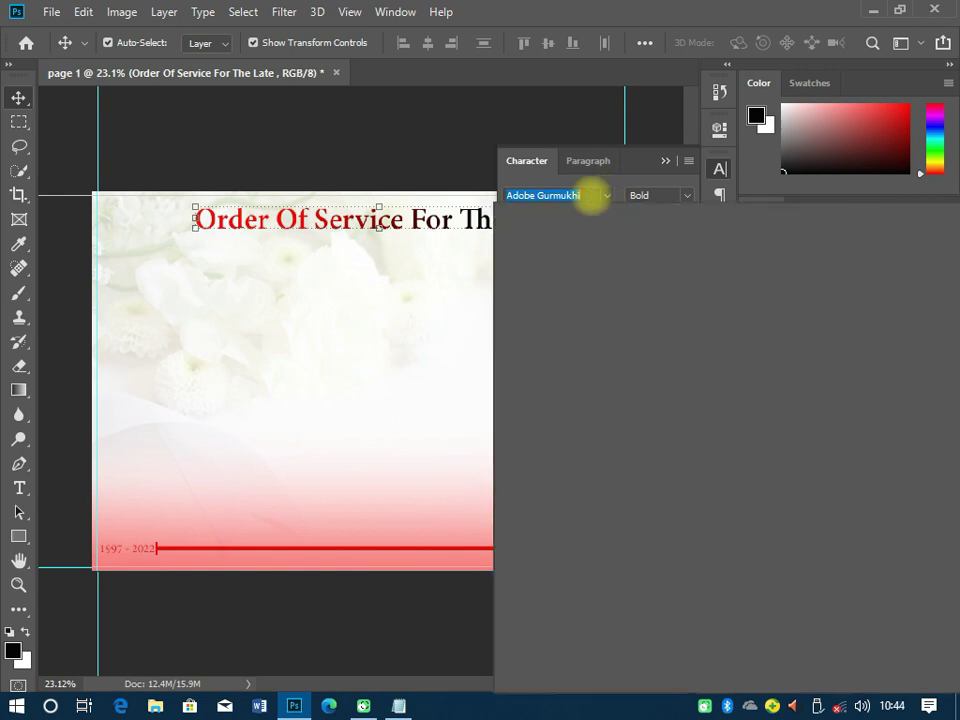
type("dob")
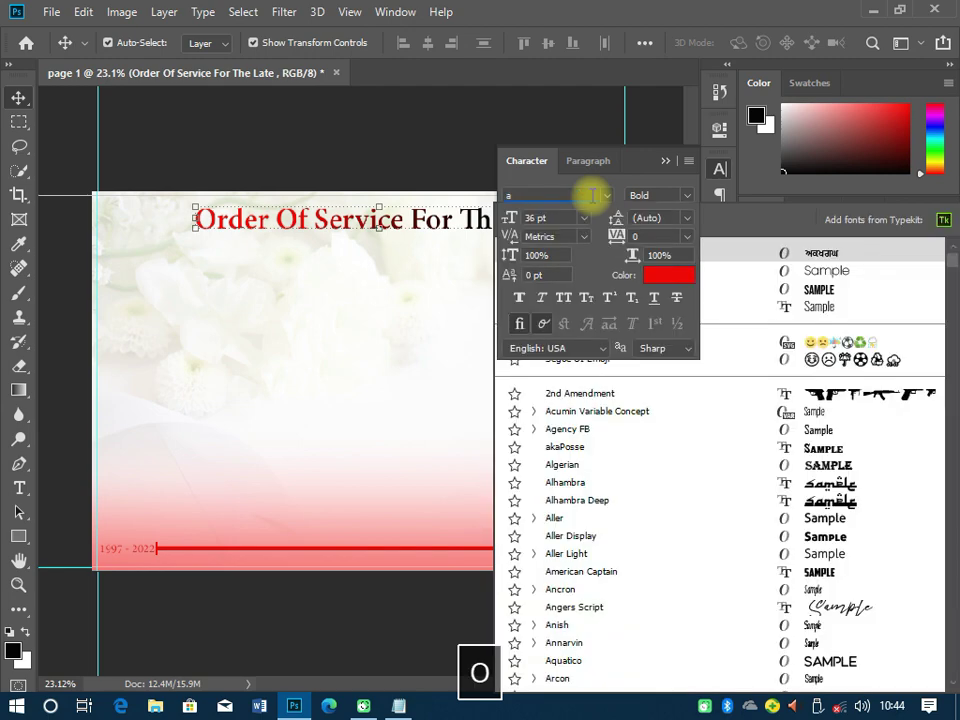
type("e Devanagari")
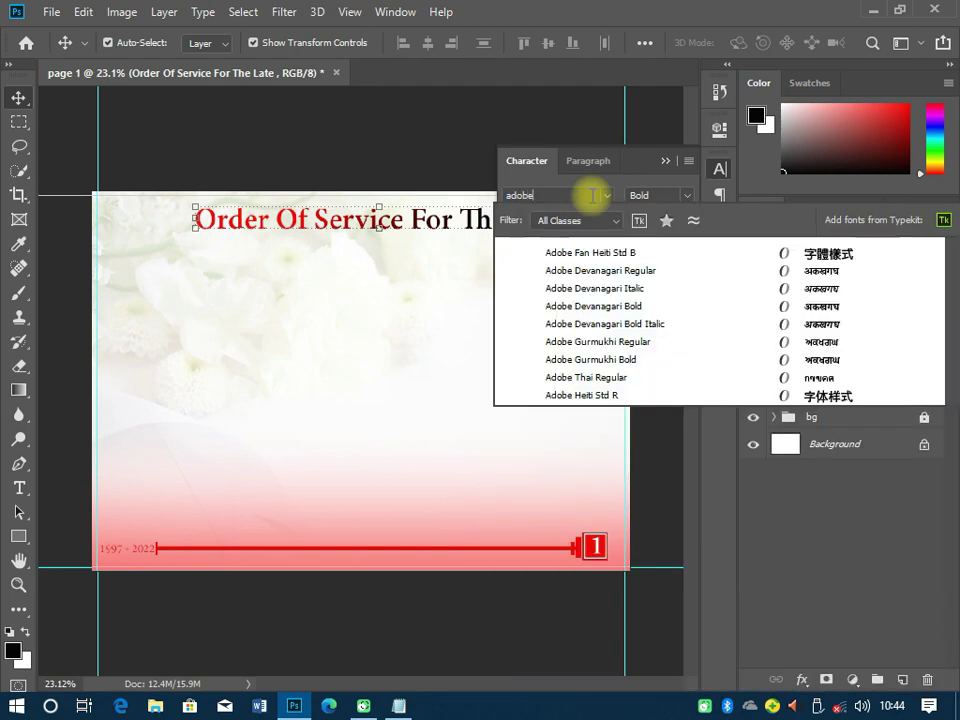
left_click(637, 326)
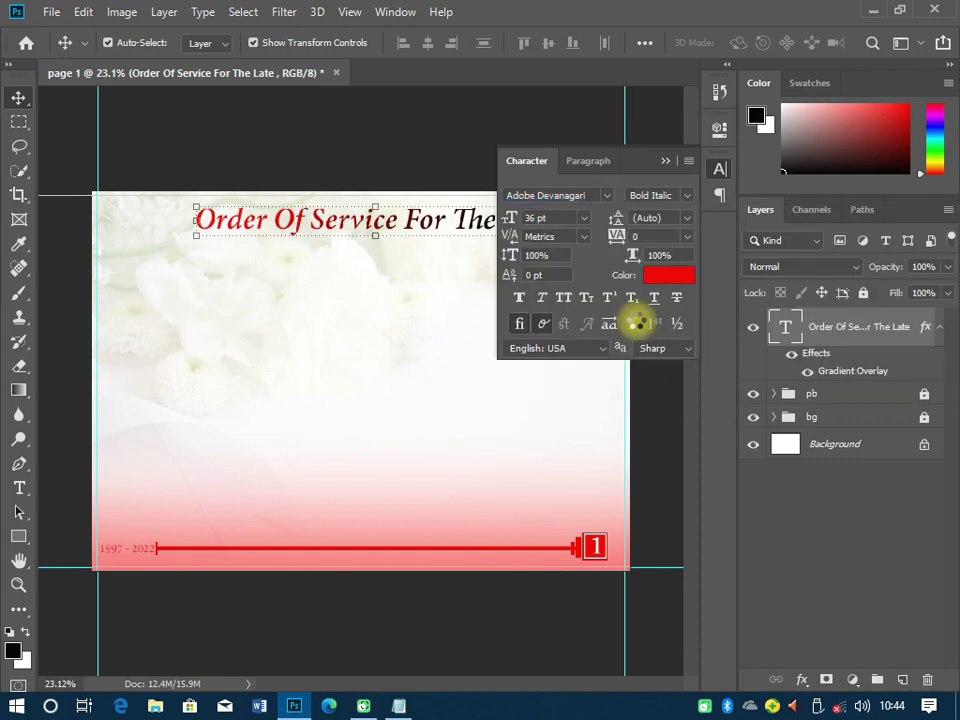
- Switch to the info file in Notepad and copy the line with the deceased's full name
left_click(719, 169)
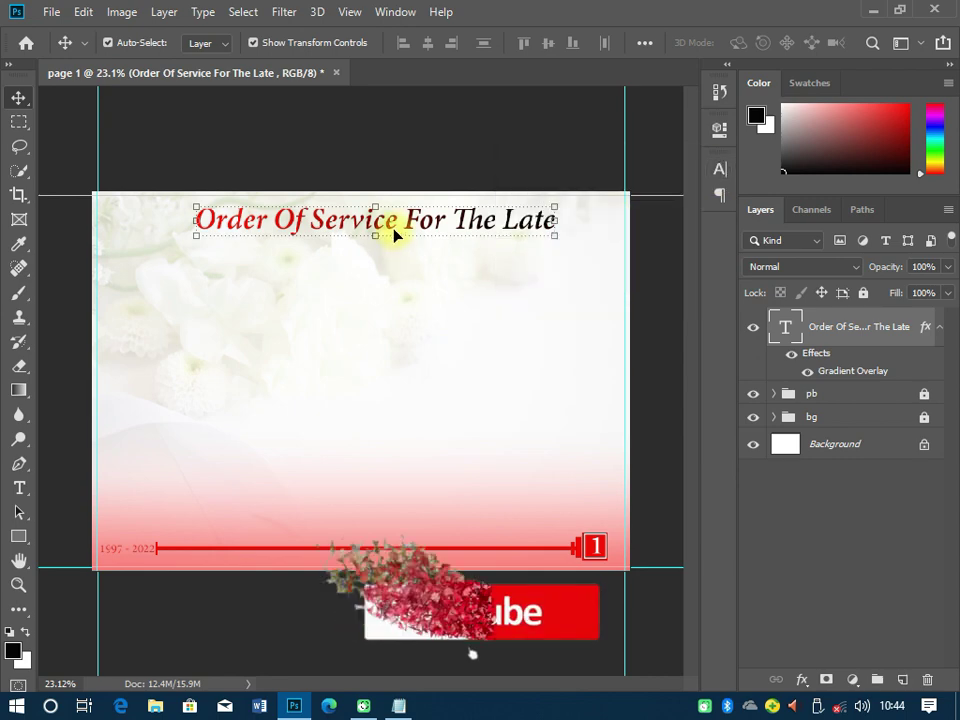
left_click(397, 706)
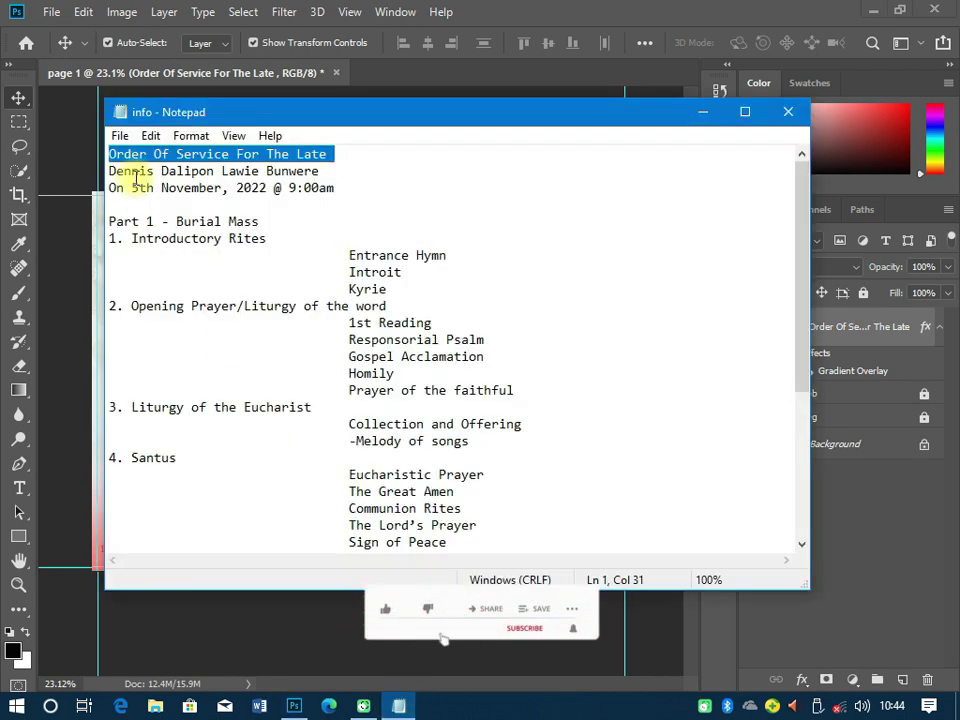
left_click_drag(108, 171, 320, 171)
right_click(262, 175)
left_click(300, 229)
- Back in Photoshop, paste the deceased's name as a new text line and place it just below the heading
left_click(54, 236)
key("t")
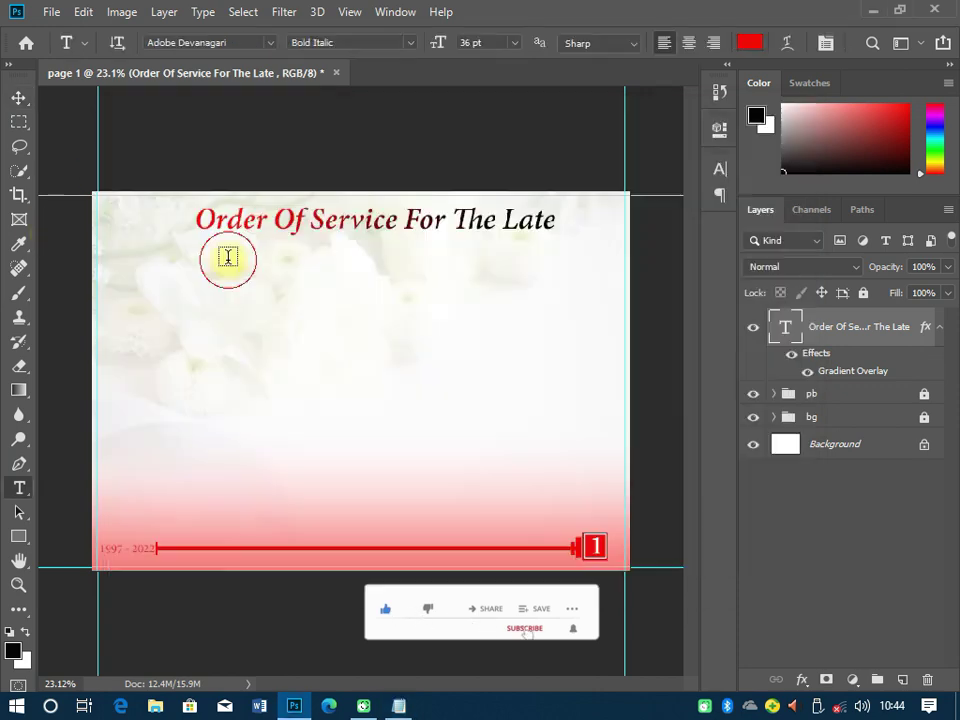
left_click(228, 257)
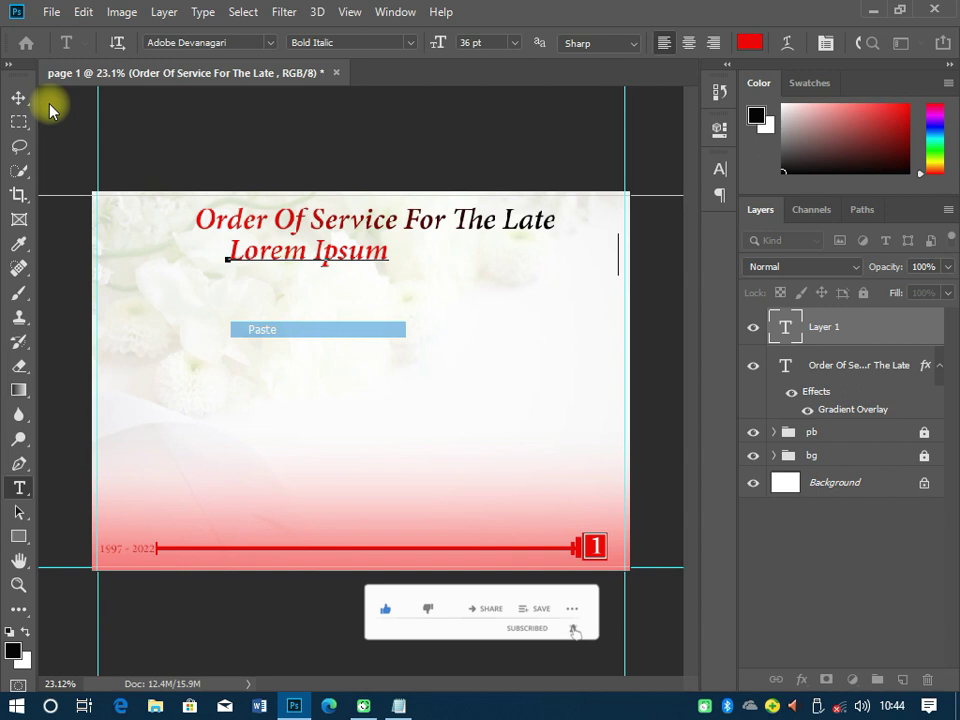
key("ctrl+v")
key("ctrl+Return")
key("v")
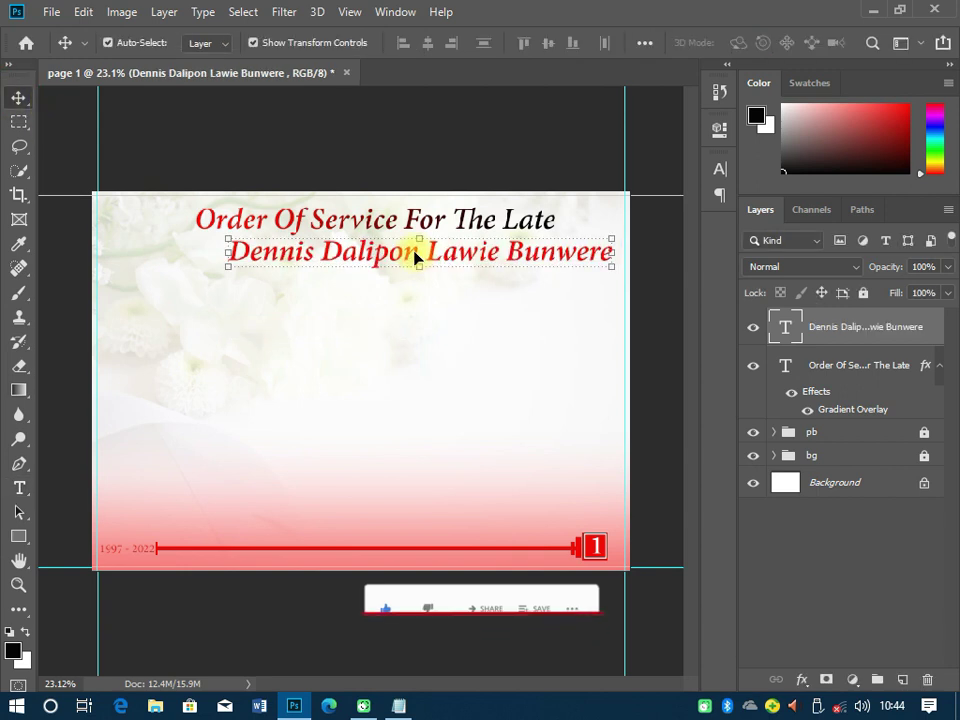
left_click_drag(392, 253, 354, 253)
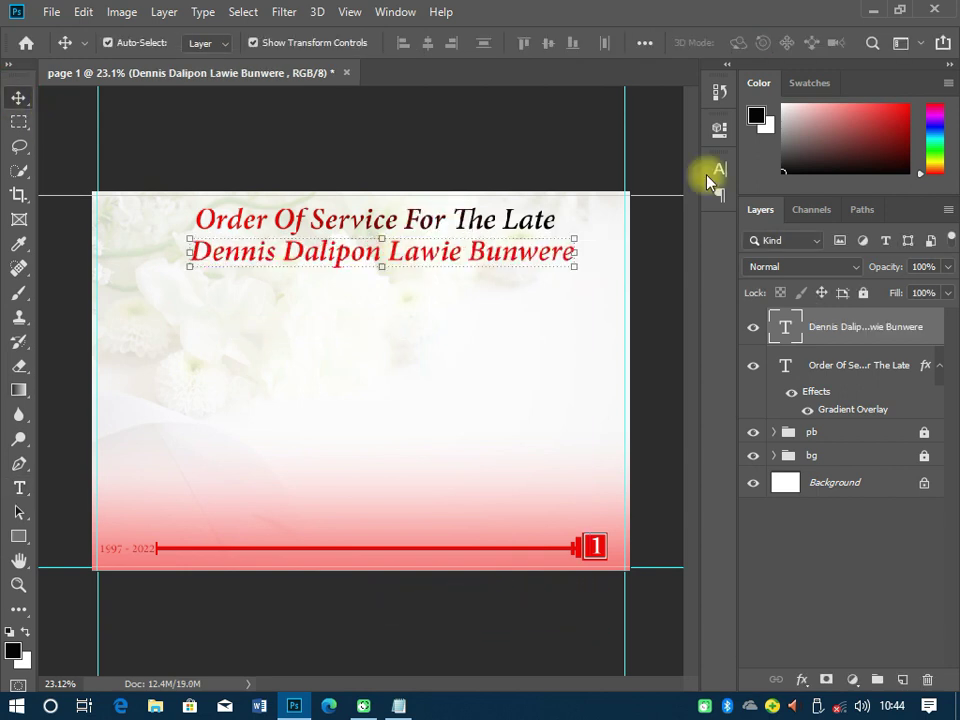
- Change the text color of the deceased's name to black, 000000
left_click(710, 178)
left_click(621, 221)
left_click(489, 398)
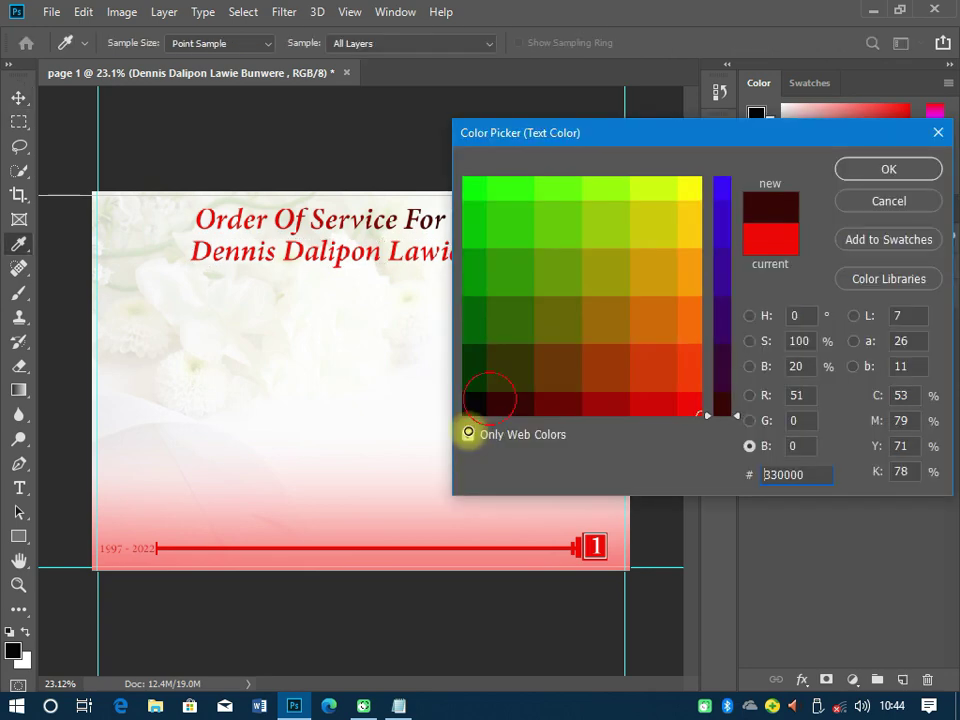
left_click(472, 404)
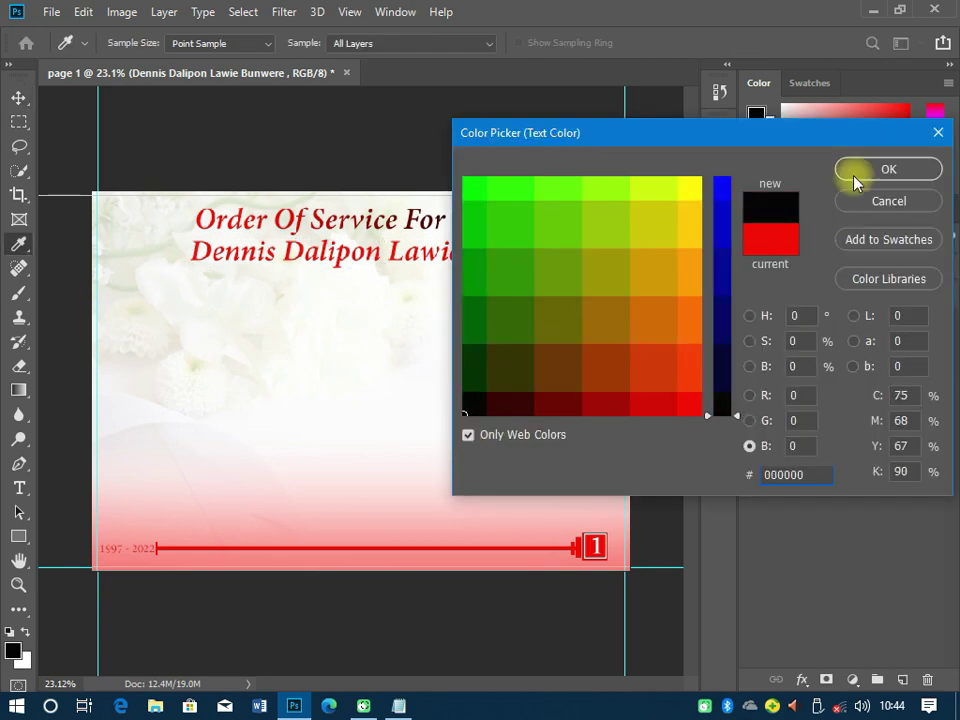
left_click(888, 169)
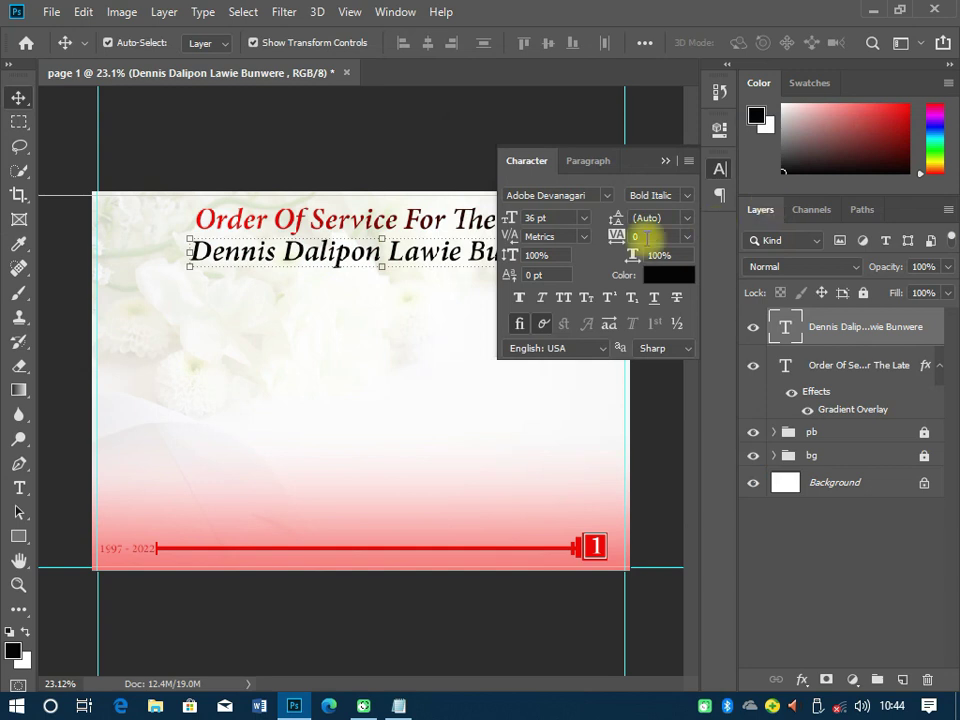
- Set the name's font size to 24 pt and move it toward the center beneath the heading
left_click(584, 218)
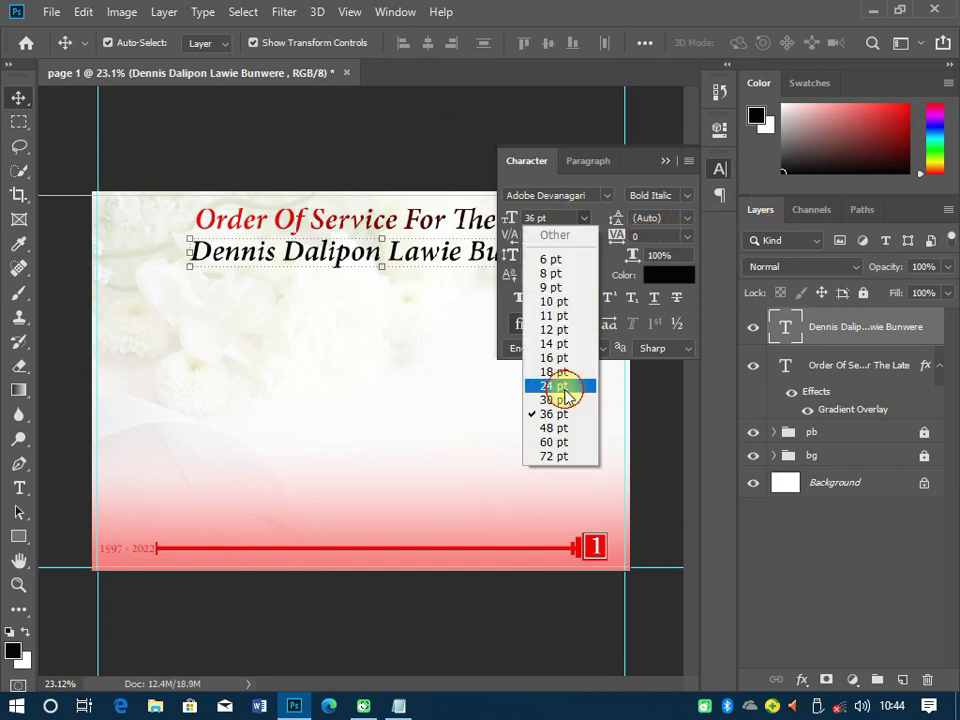
left_click(553, 386)
left_click(720, 172)
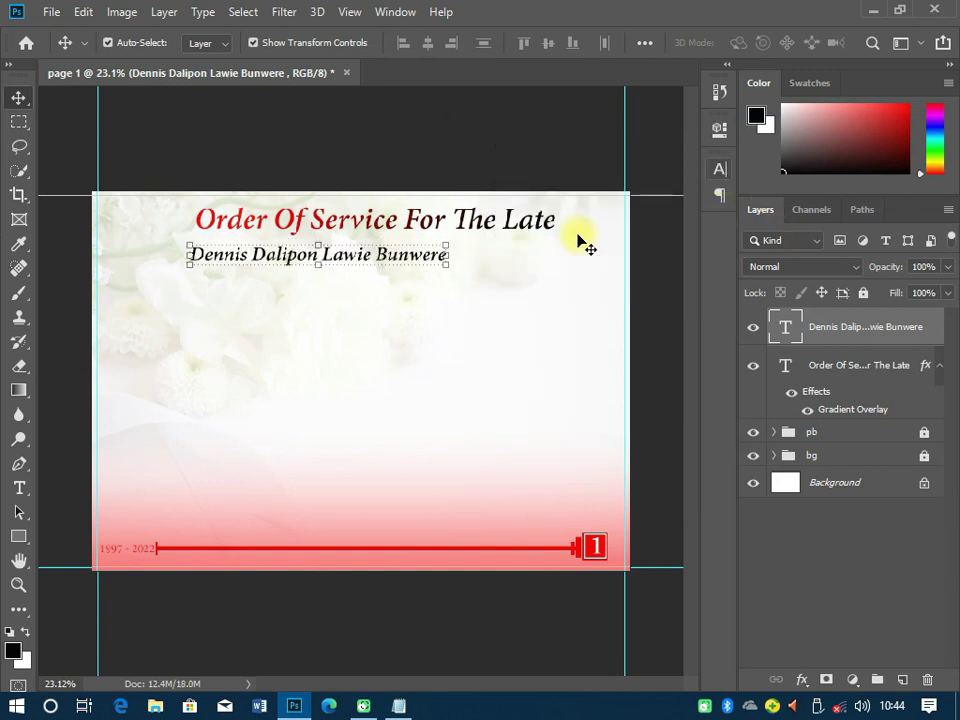
left_click_drag(418, 259, 468, 254)
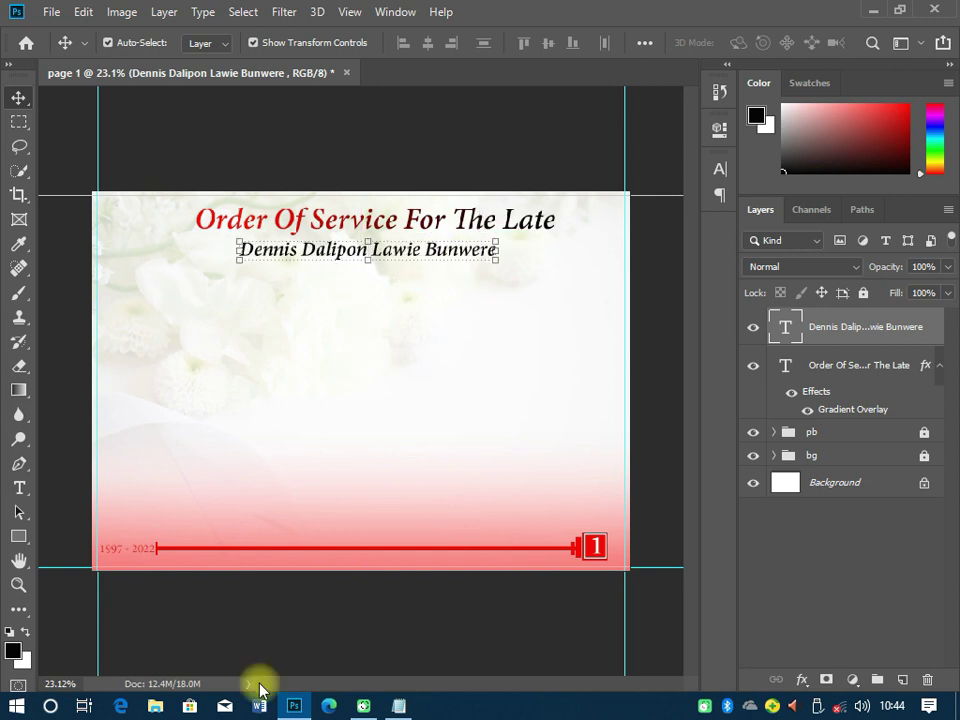
- Switch to the info file in Notepad and copy the line "On 5th November, 2022 @ 9:00am"
left_click(396, 705)
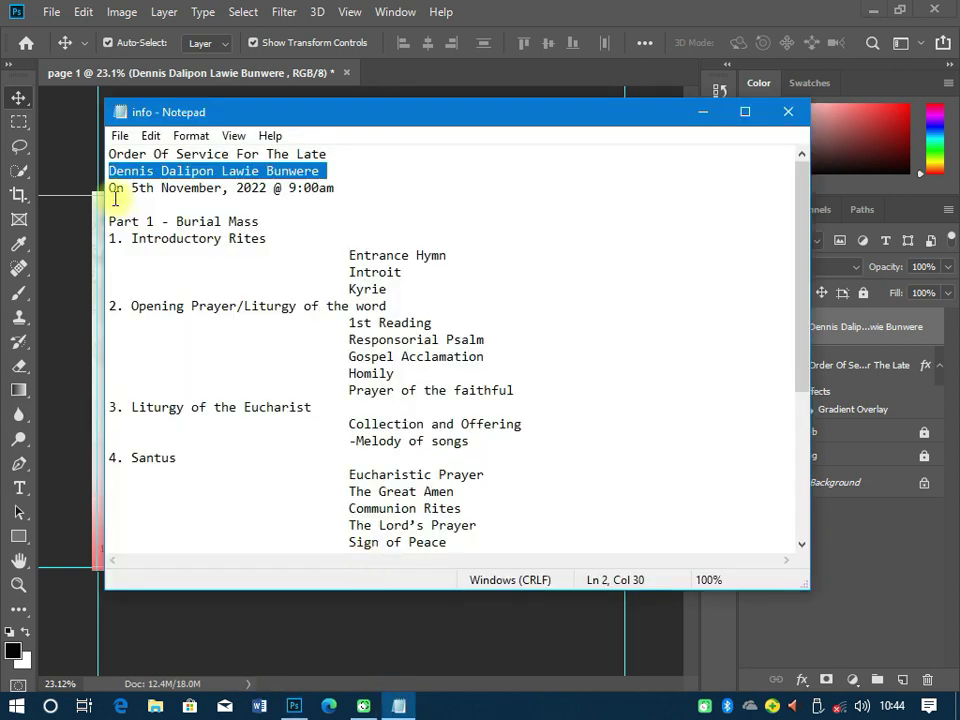
left_click_drag(109, 188, 321, 189)
right_click(323, 190)
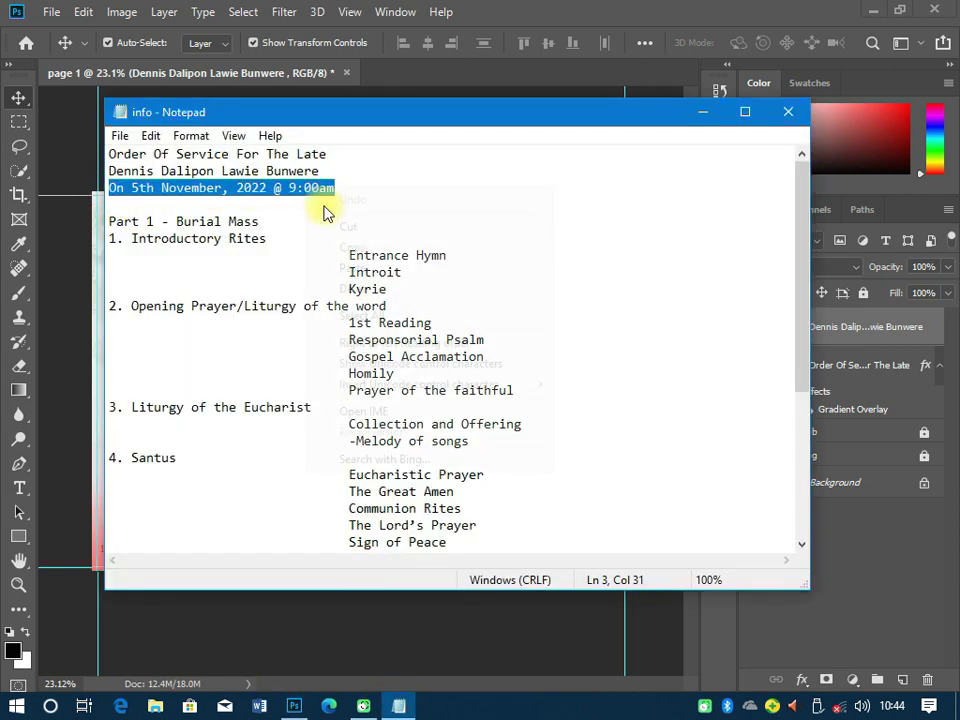
left_click(349, 246)
- Back in Photoshop, paste the date line as new text and center it directly below the deceased's name
left_click(103, 257)
key("space")
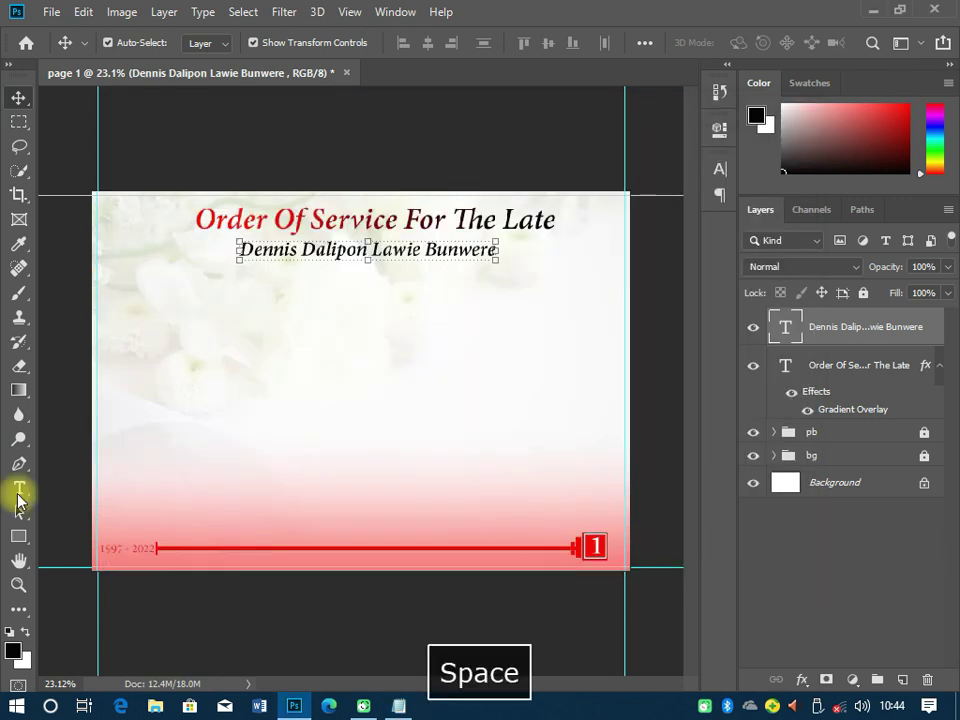
left_click(18, 490)
left_click(300, 274)
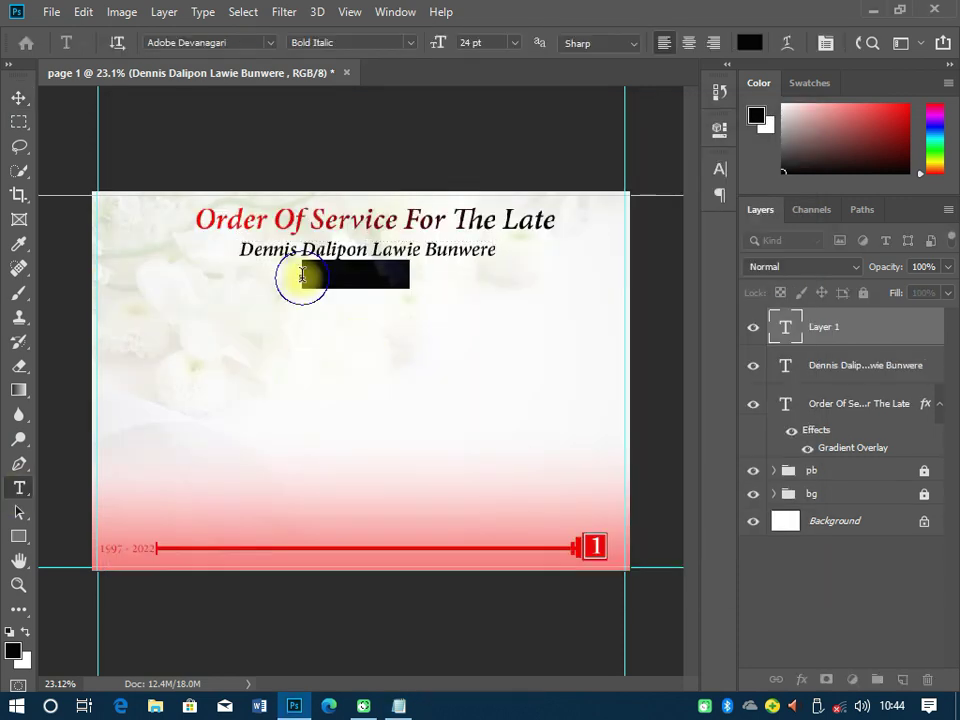
right_click(303, 281)
left_click(343, 345)
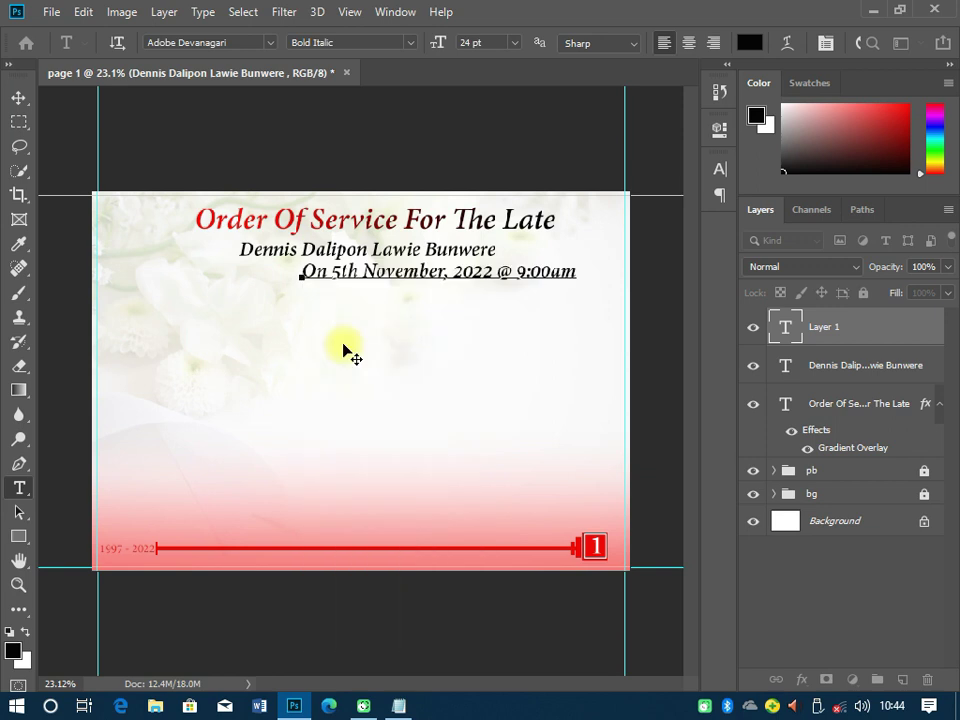
left_click(18, 97)
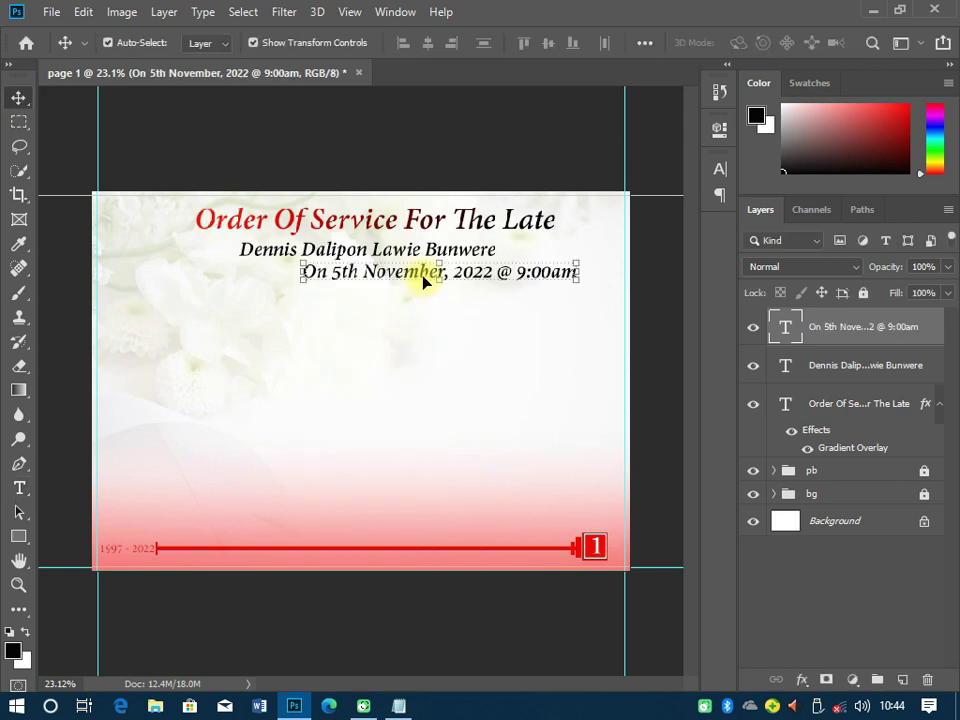
left_click_drag(422, 282, 351, 281)
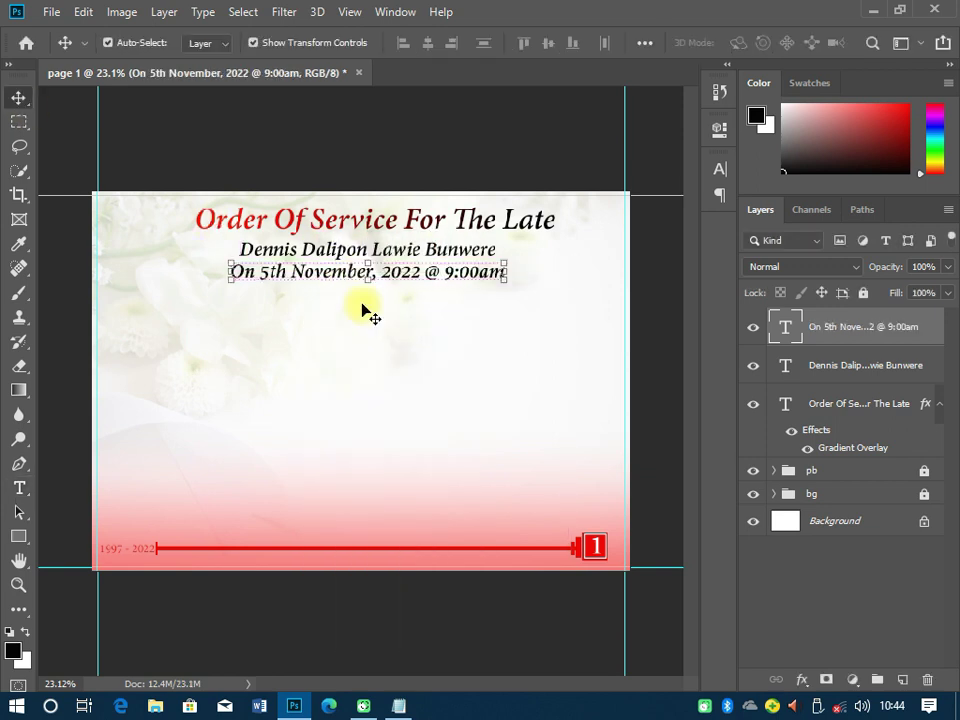
- Set the deceased's name to Bold with All Caps and re-center it under the heading
left_click(405, 703)
left_click(405, 703)
left_click(449, 254)
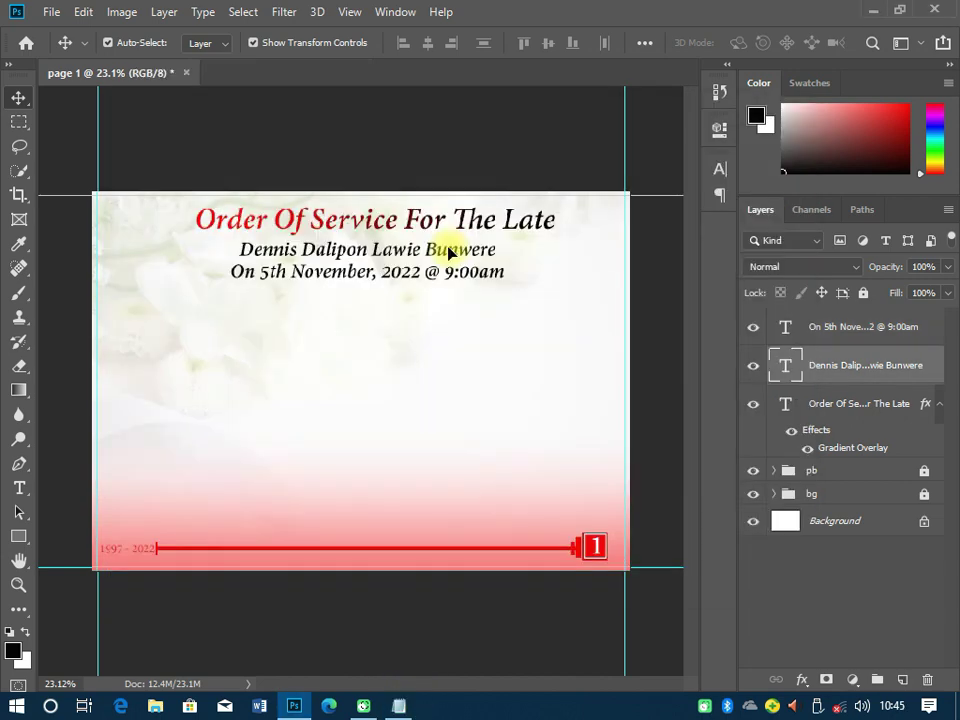
left_click(719, 168)
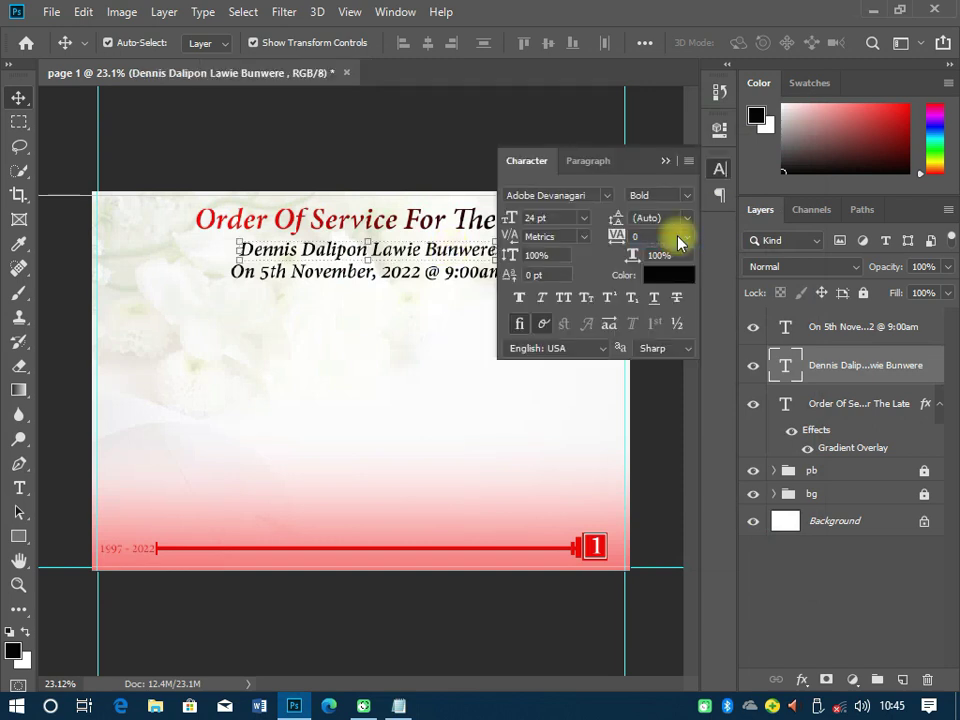
left_click(679, 242)
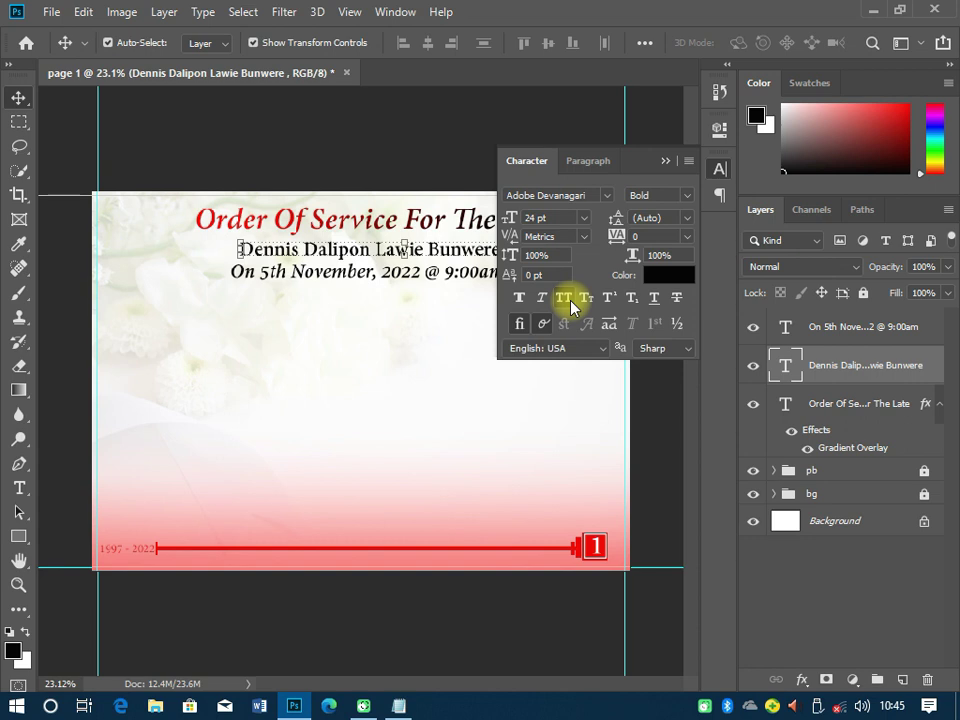
left_click(571, 305)
left_click(475, 255)
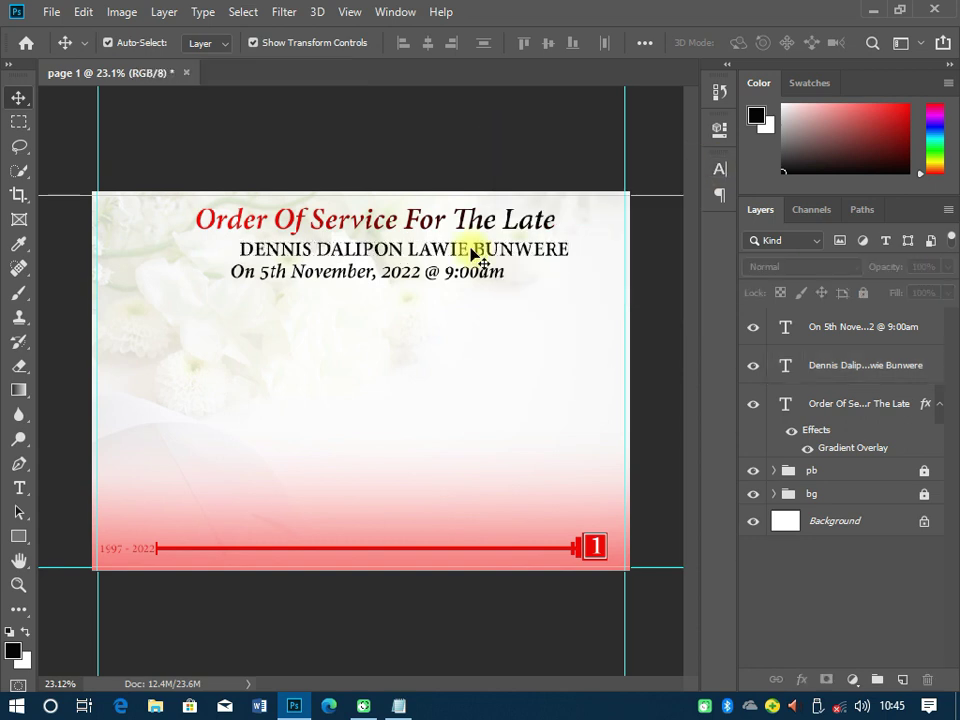
left_click_drag(475, 255, 446, 250)
- Set the date line to Regular style at 16 pt and re-center it under the name
left_click(455, 271)
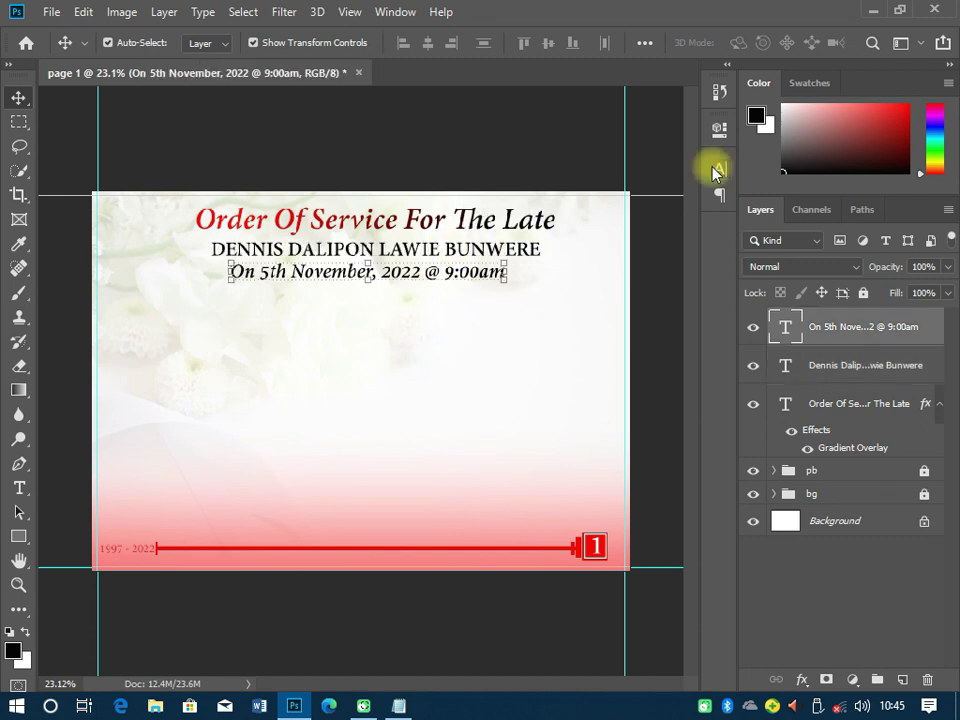
left_click(716, 169)
left_click(658, 195)
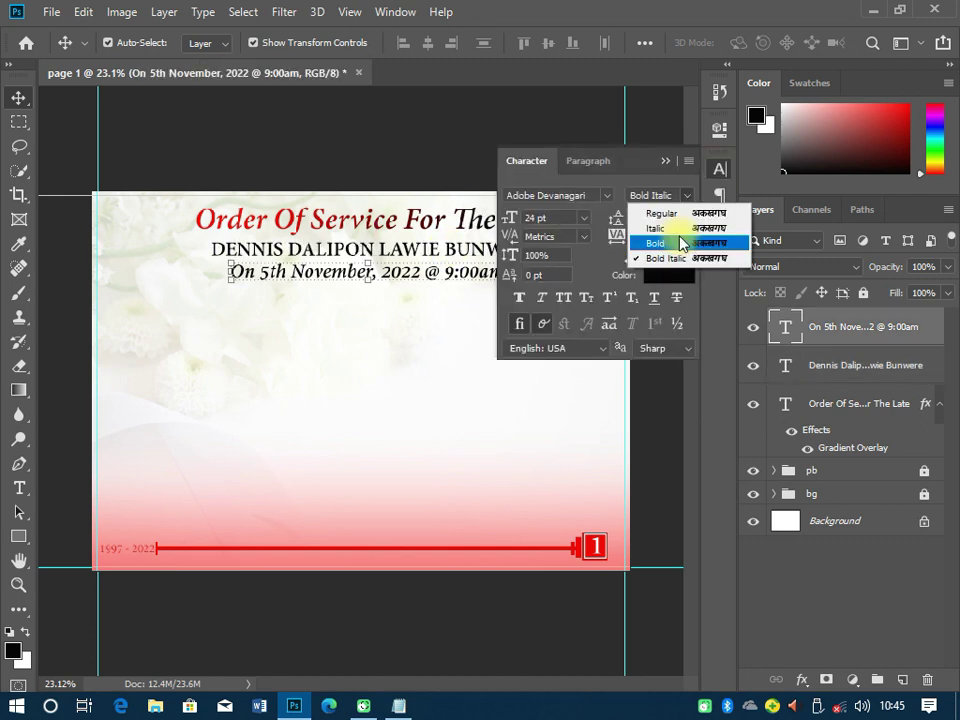
left_click(660, 213)
left_click(584, 217)
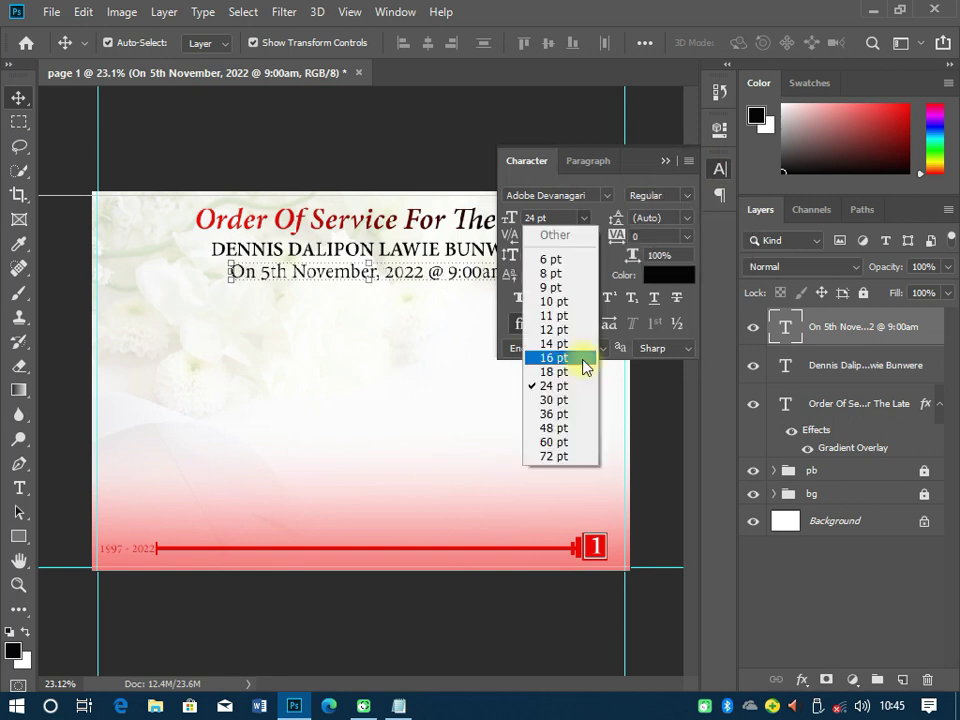
left_click(583, 359)
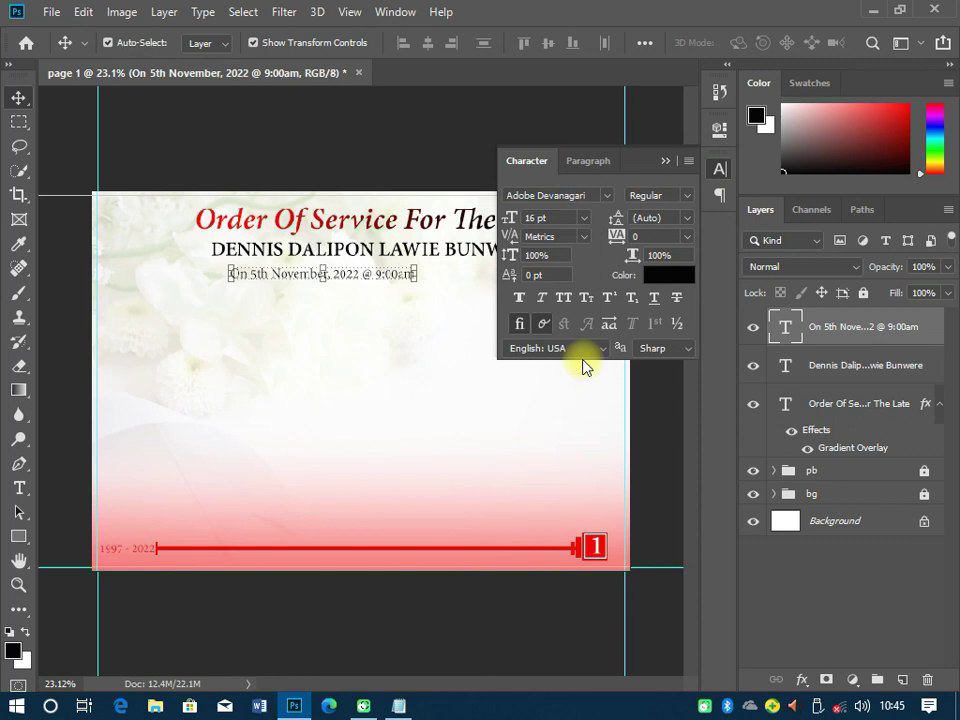
left_click_drag(377, 274, 433, 277)
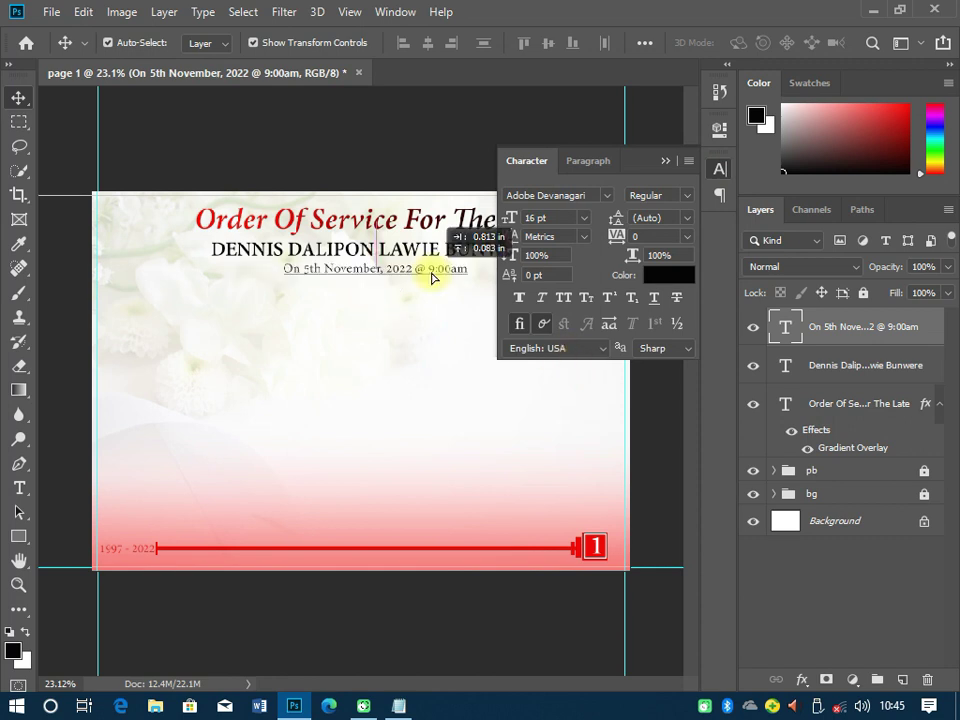
left_click(344, 405)
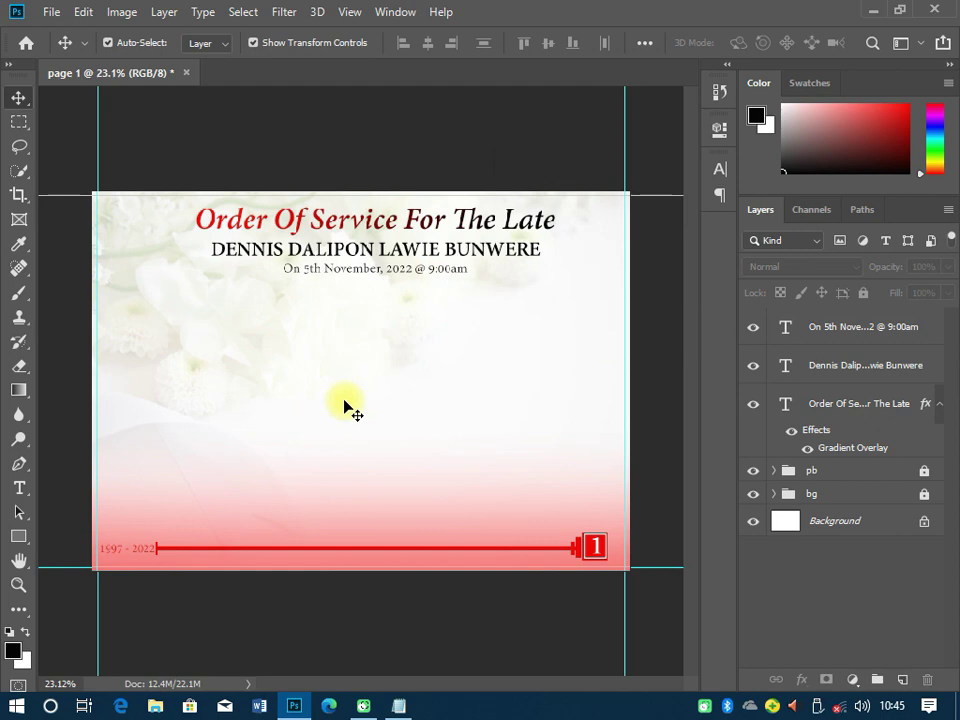
- Switch to the info file in Notepad and copy the line "Part 1 - Burial Mass"
left_click(398, 706)
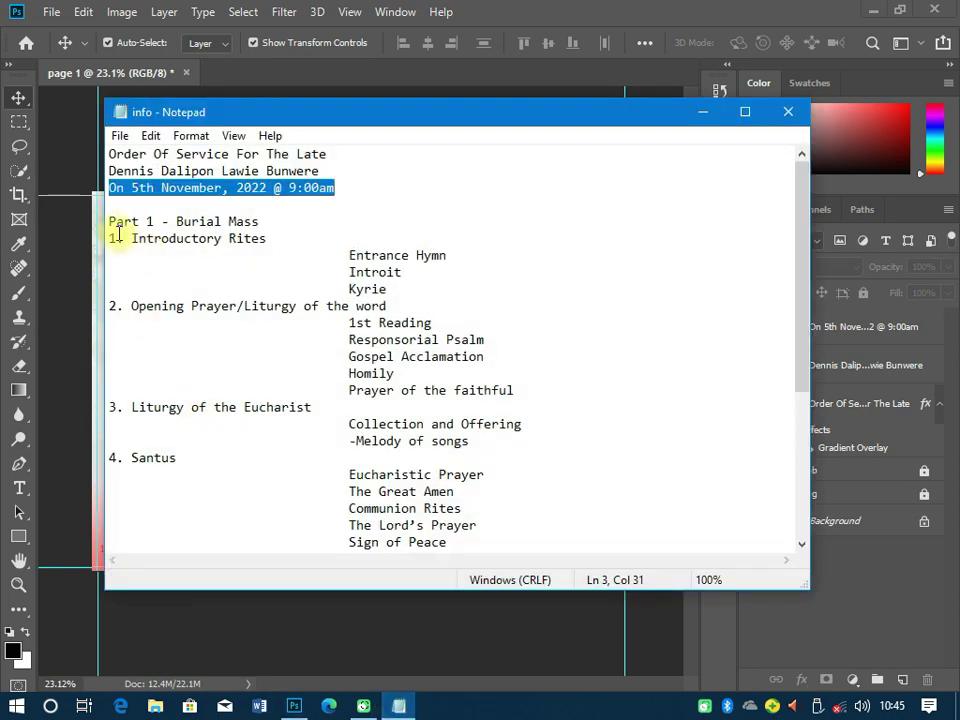
mouse_move(106, 221)
left_mouse_down()
mouse_move(304, 230)
mouse_move(124, 219)
left_mouse_up()
key("ctrl+c")
left_click(304, 230)
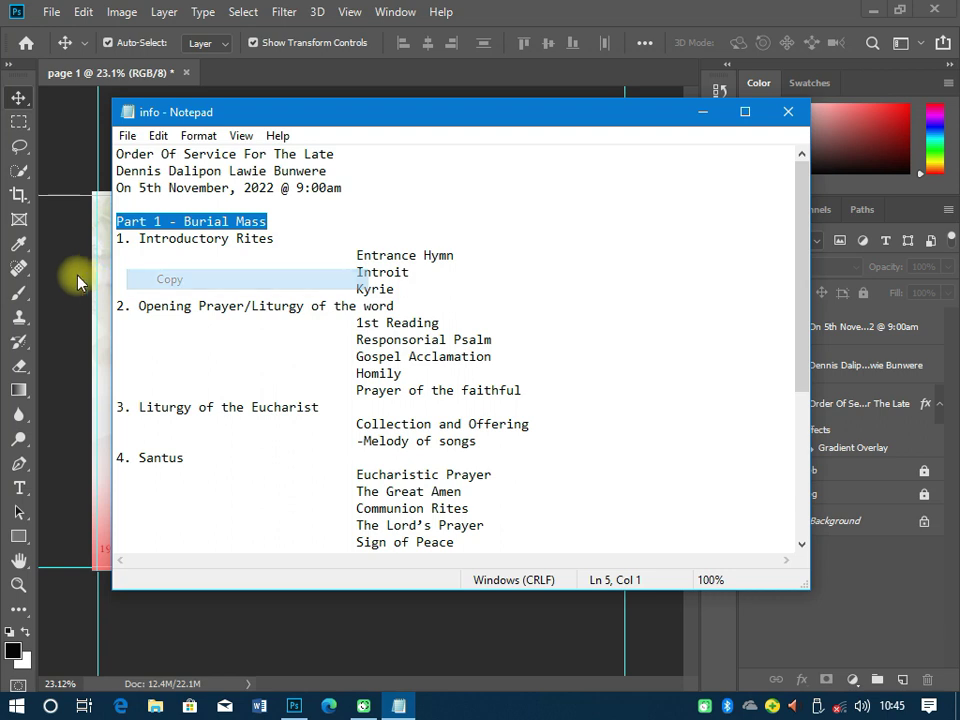
- Back in Photoshop, paste "Part 1 - Burial Mass" as new text near the page's left margin, below the date line
left_click(80, 281)
key("t")
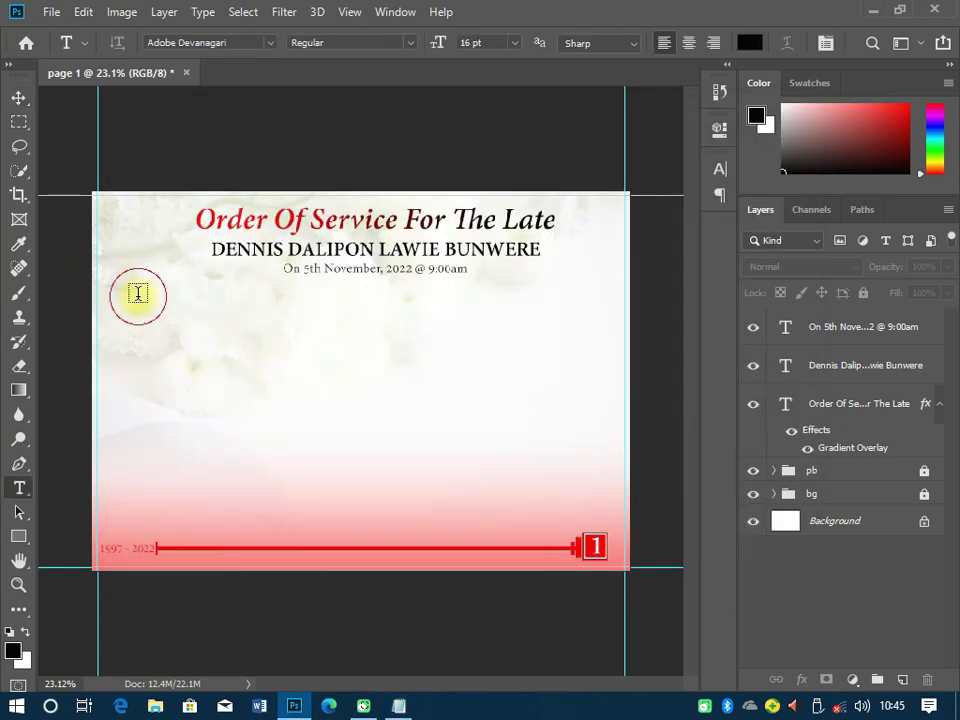
left_click(138, 293)
right_click(139, 293)
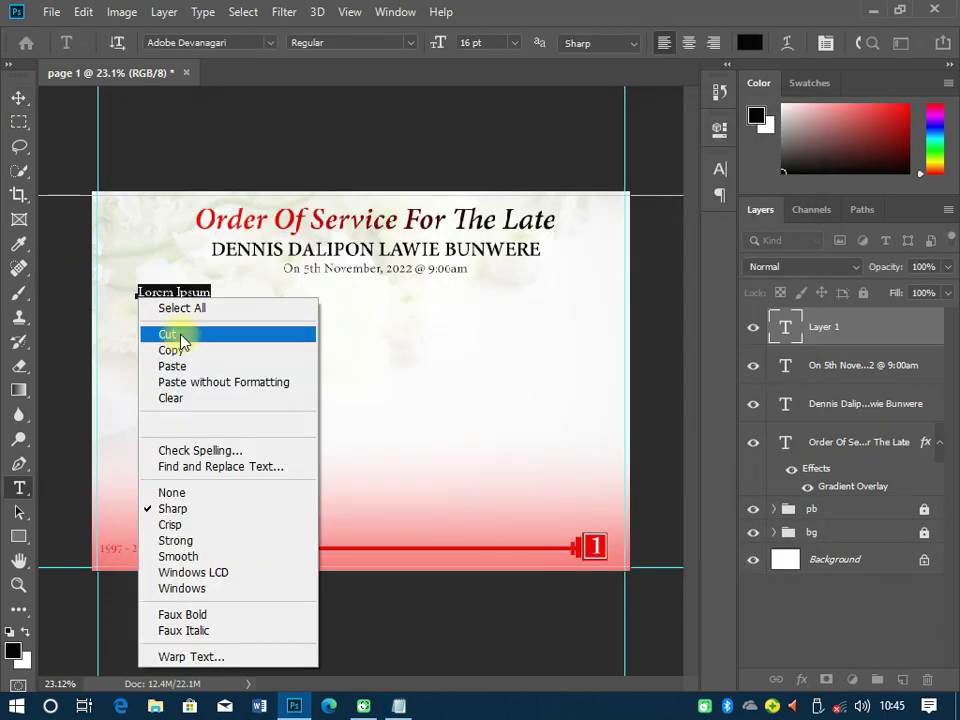
left_click(182, 366)
key("ctrl+Return")
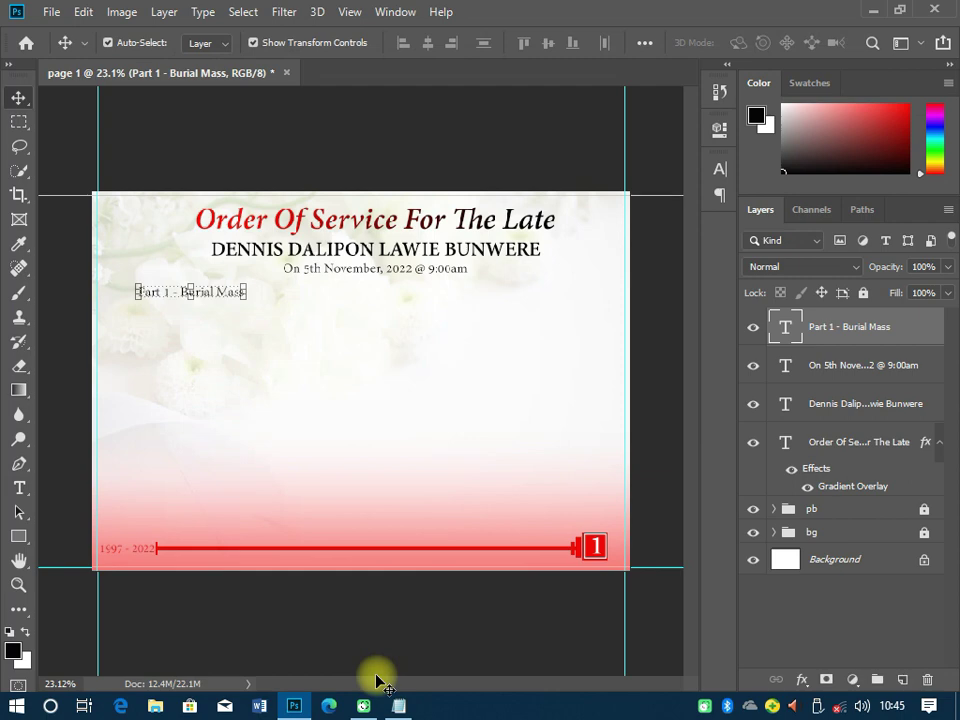
- Switch to the info file in Notepad and copy the numbered program list from "1. Introductory Rites" through "Recession"
left_click(398, 706)
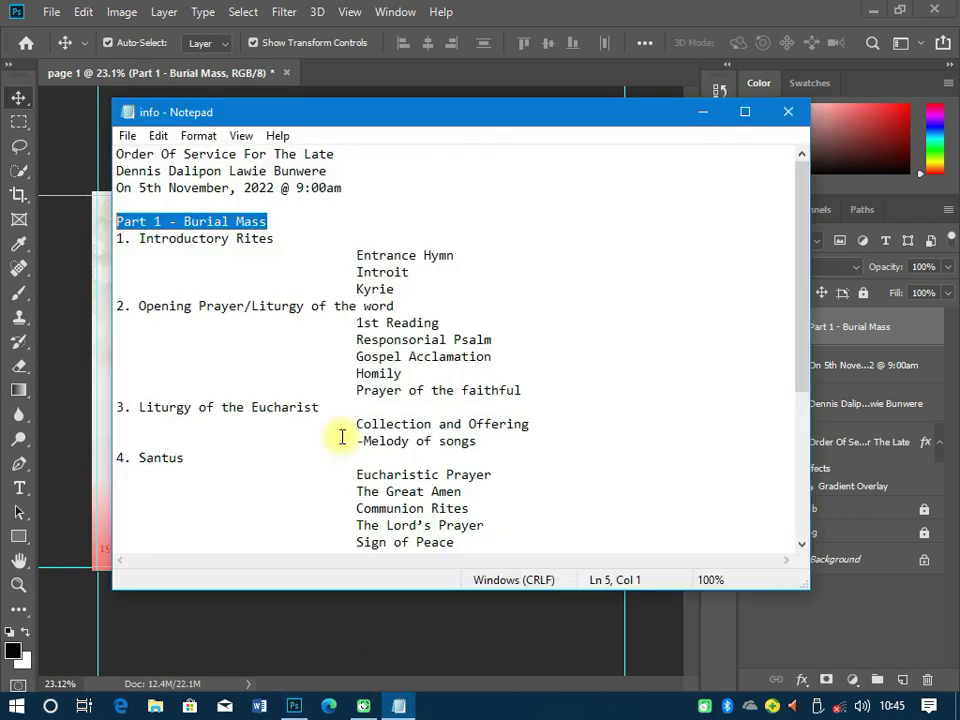
left_click_drag(118, 240, 467, 403)
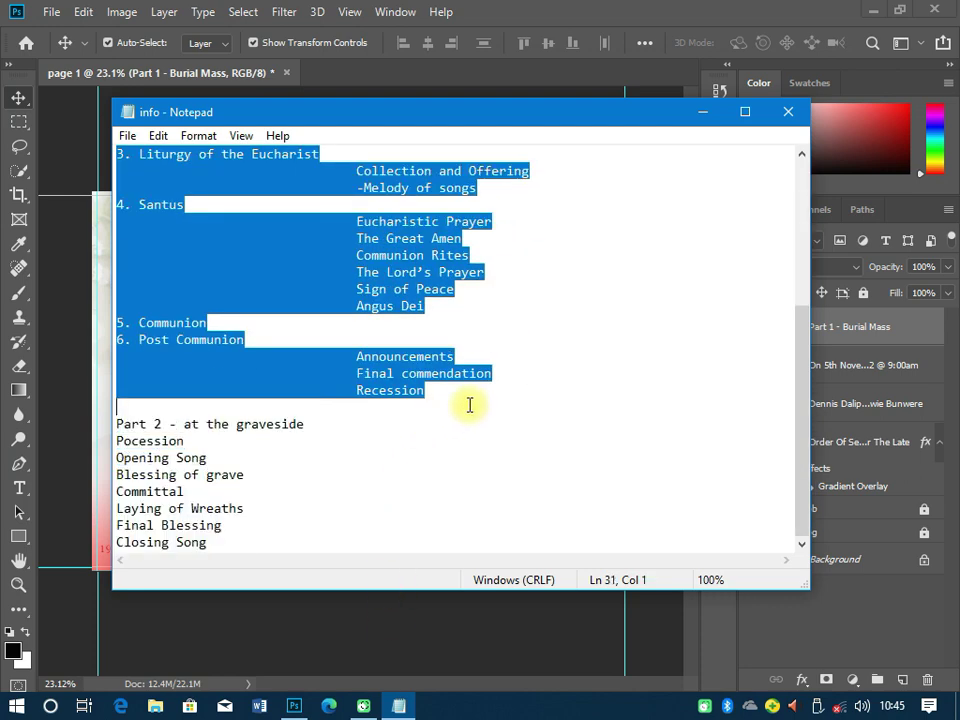
right_click(407, 386)
left_click(440, 444)
- Back in Photoshop, draw a large text box below "Part 1 - Burial Mass" and paste the numbered program list into it
left_click(43, 446)
key("space")
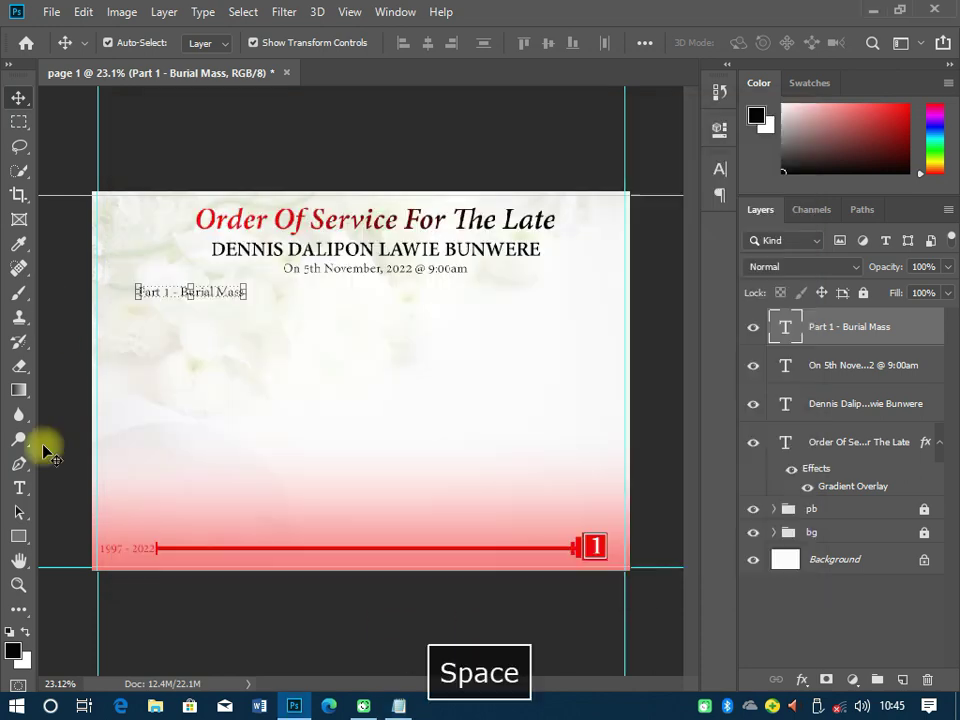
left_click(19, 488)
left_click_drag(115, 310, 451, 537)
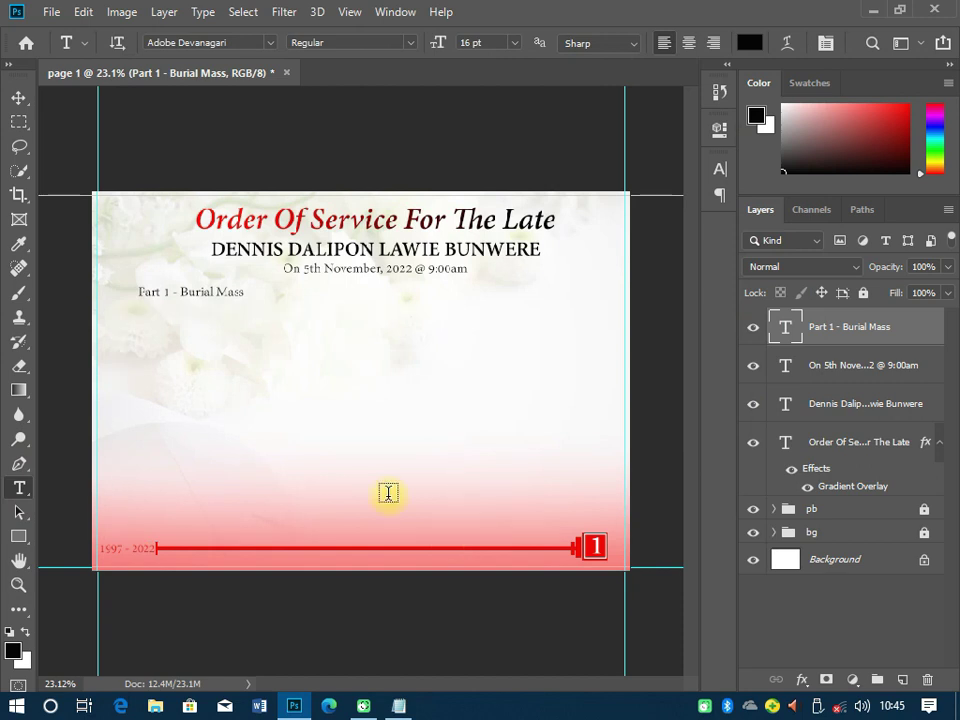
key("ctrl+v")
right_click(193, 342)
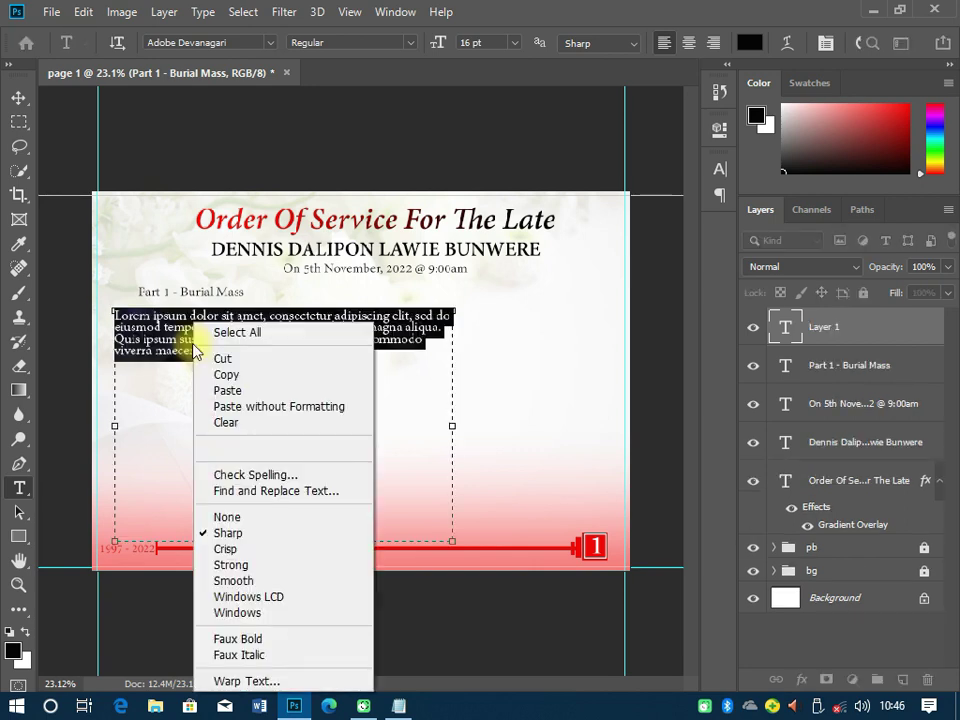
left_click(238, 390)
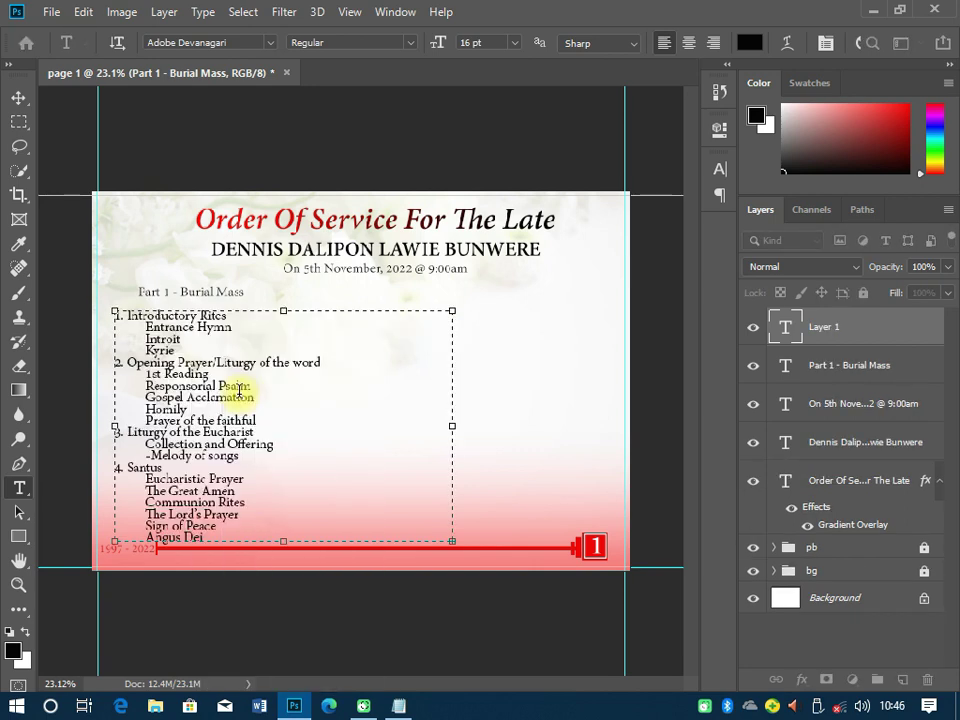
left_click(19, 97)
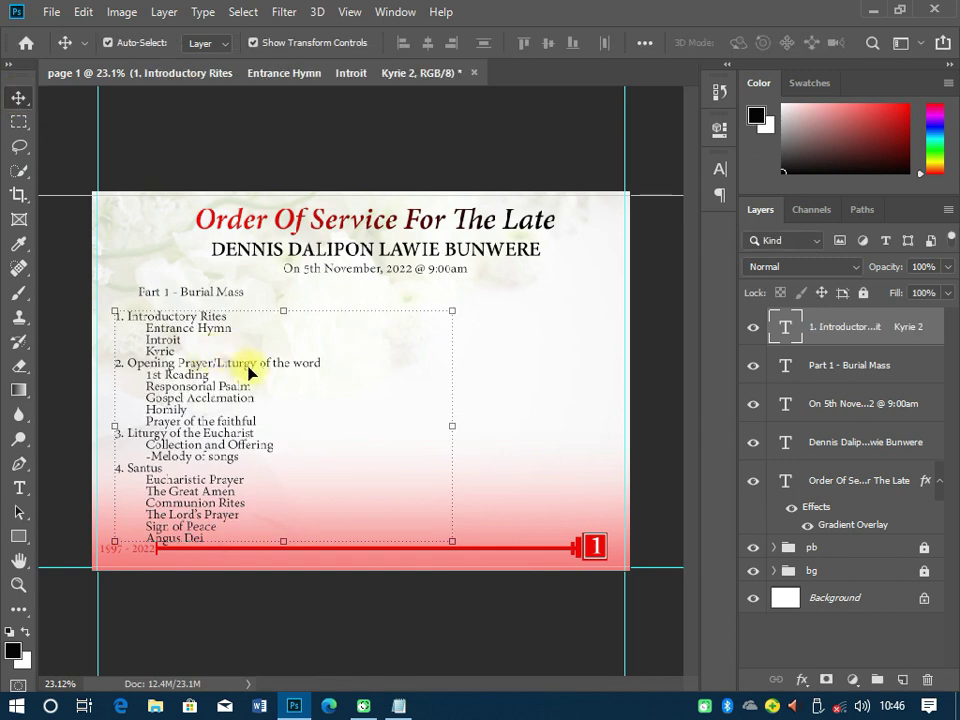
- Reduce the numbered program list's font size to 12 pt
left_click(712, 168)
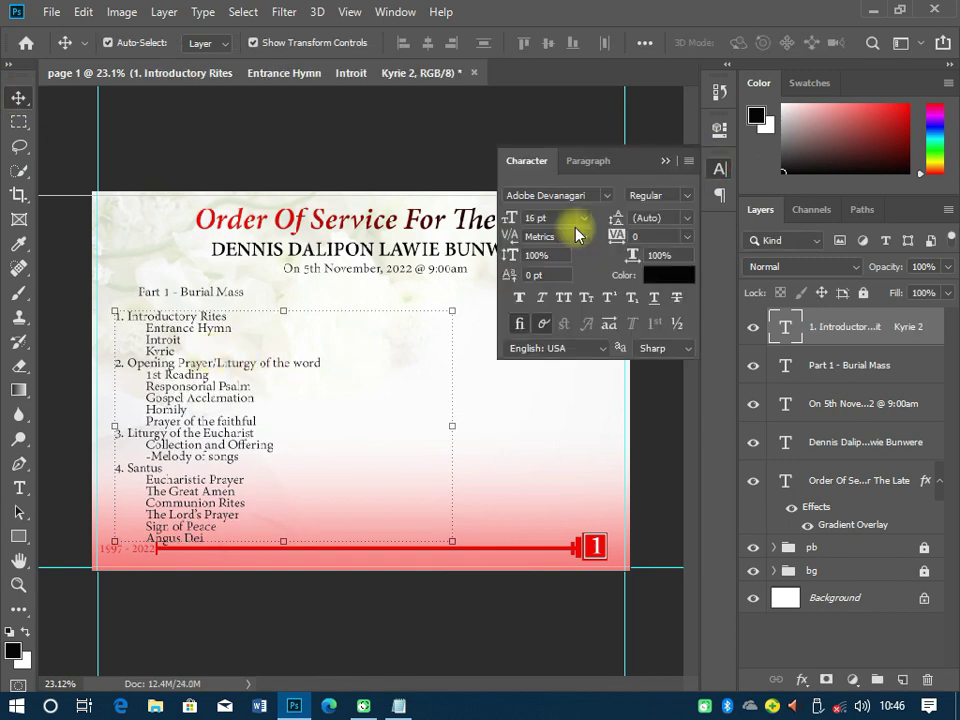
left_click(584, 218)
left_click(561, 302)
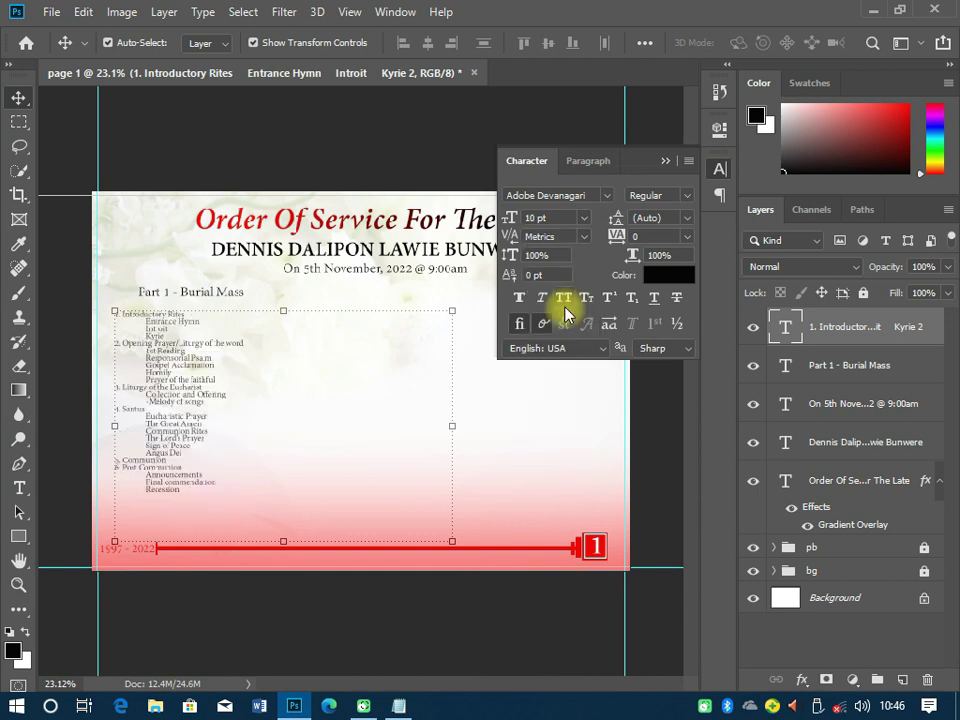
left_click(584, 218)
left_click(556, 316)
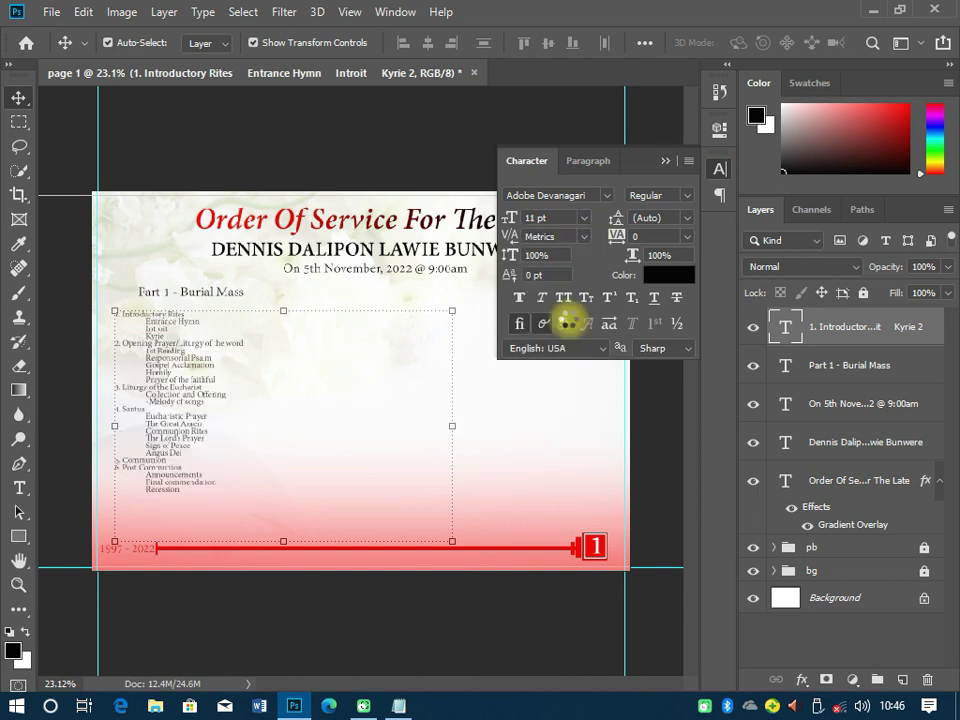
left_click(584, 218)
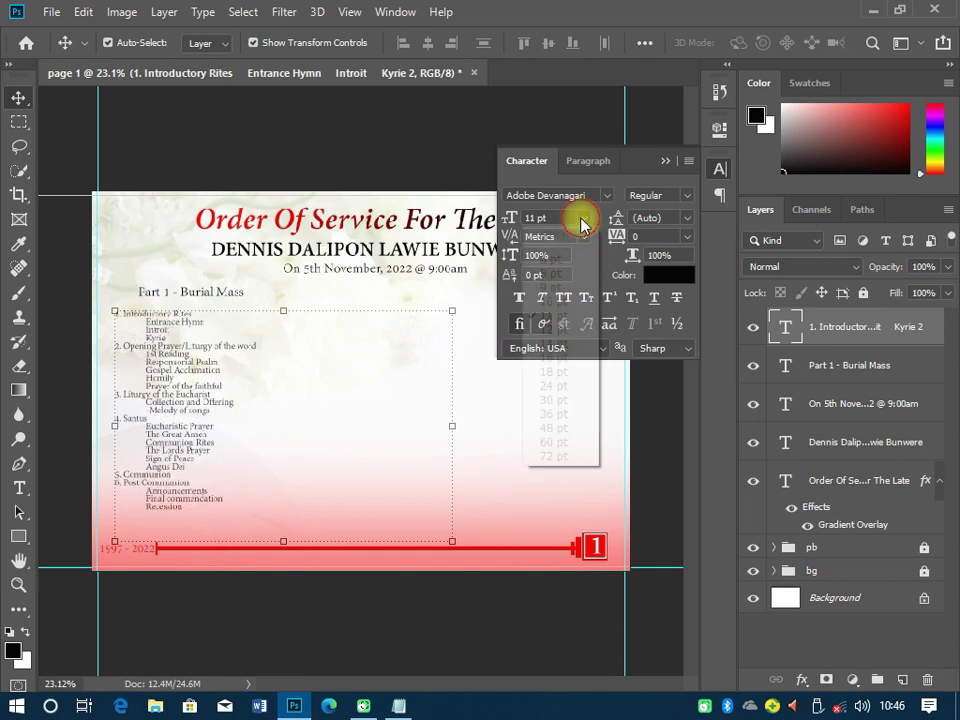
left_click(566, 330)
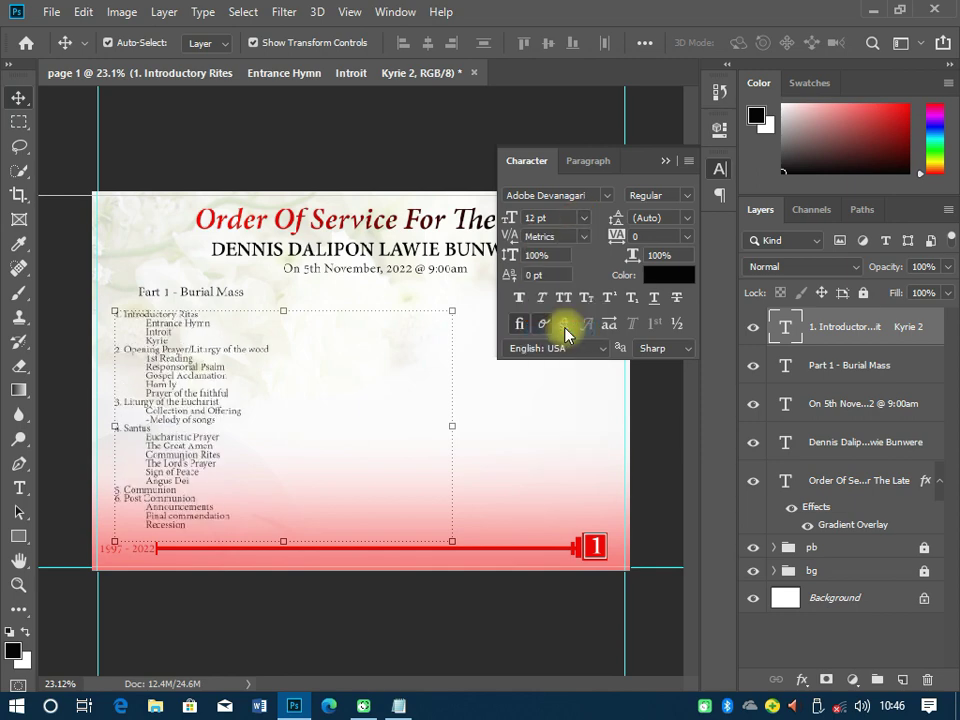
- Extend the list's text box up toward the Part 1 heading and down to the red footer line
scroll(180, 377, "up", 3)
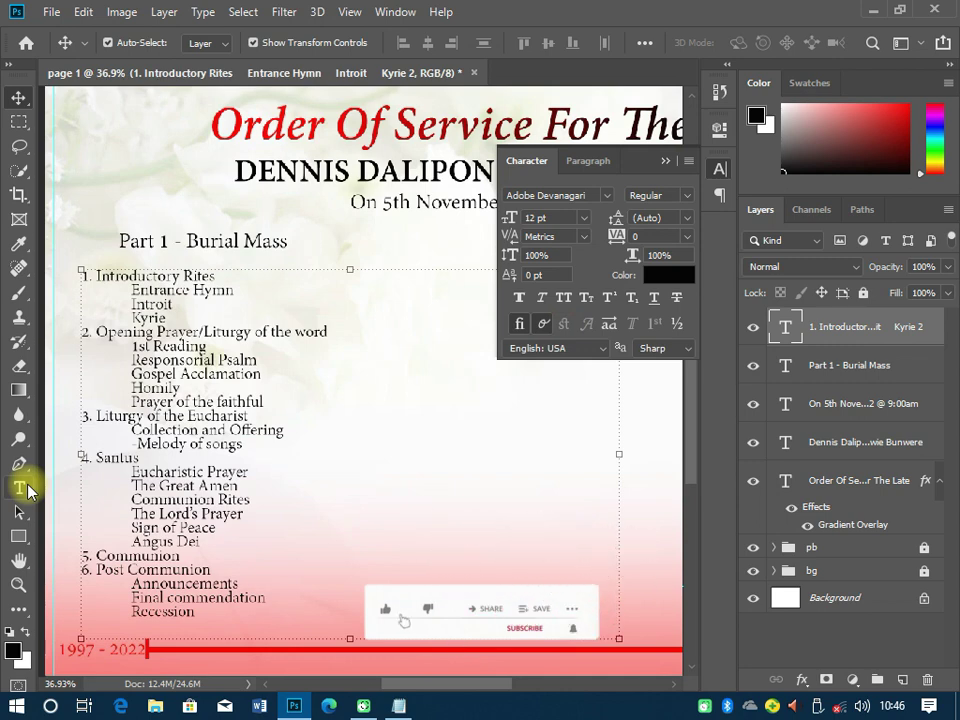
left_click(20, 488)
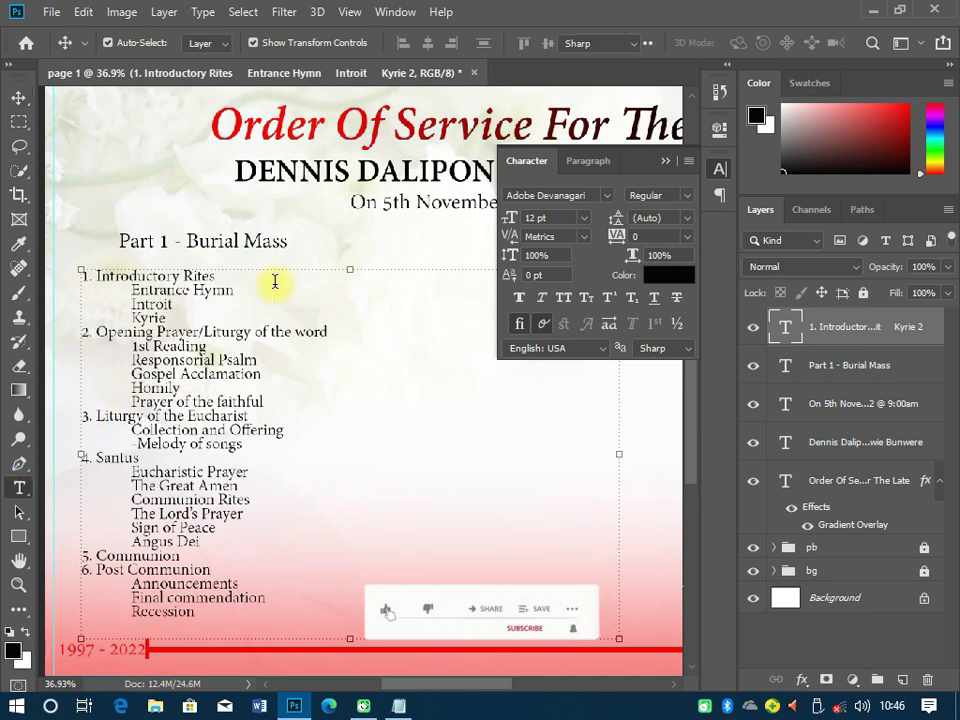
left_click(348, 272)
left_click_drag(348, 272, 350, 247)
scroll(345, 258, "down", 1)
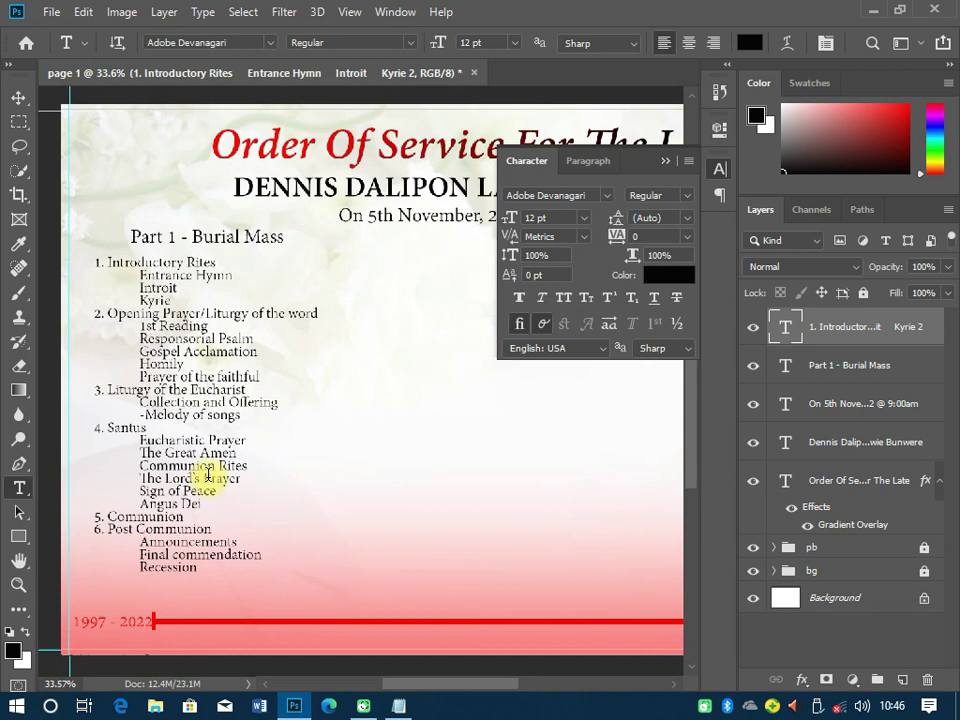
left_click(212, 484)
left_click_drag(339, 617, 343, 622)
key("v")
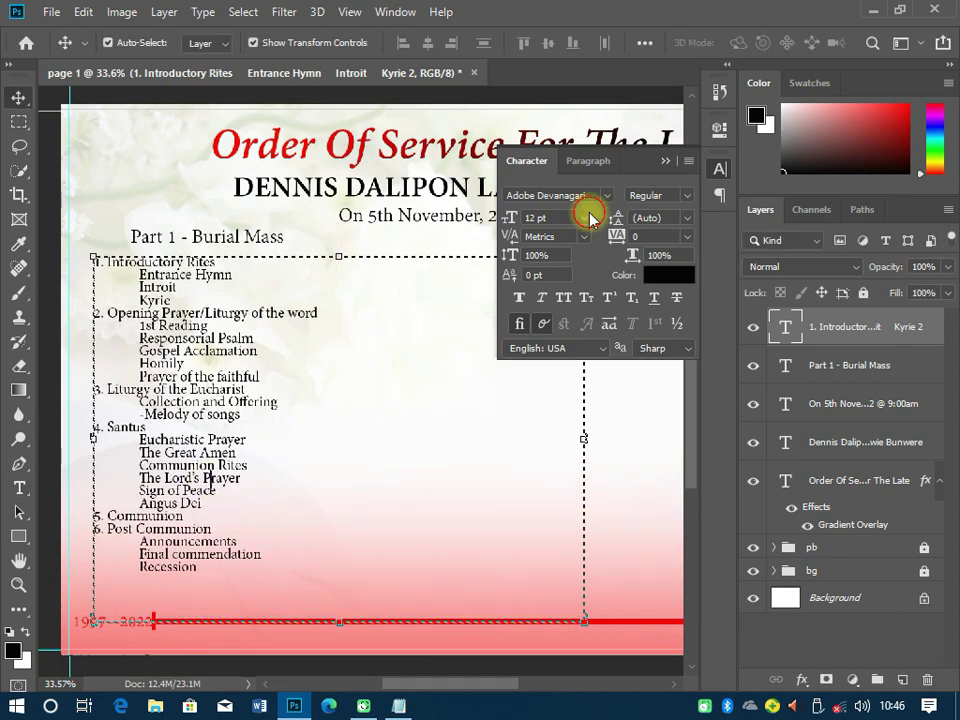
- Try the numbered program list at 14 pt, then return it to 12 pt
left_click(590, 218)
left_click(566, 350)
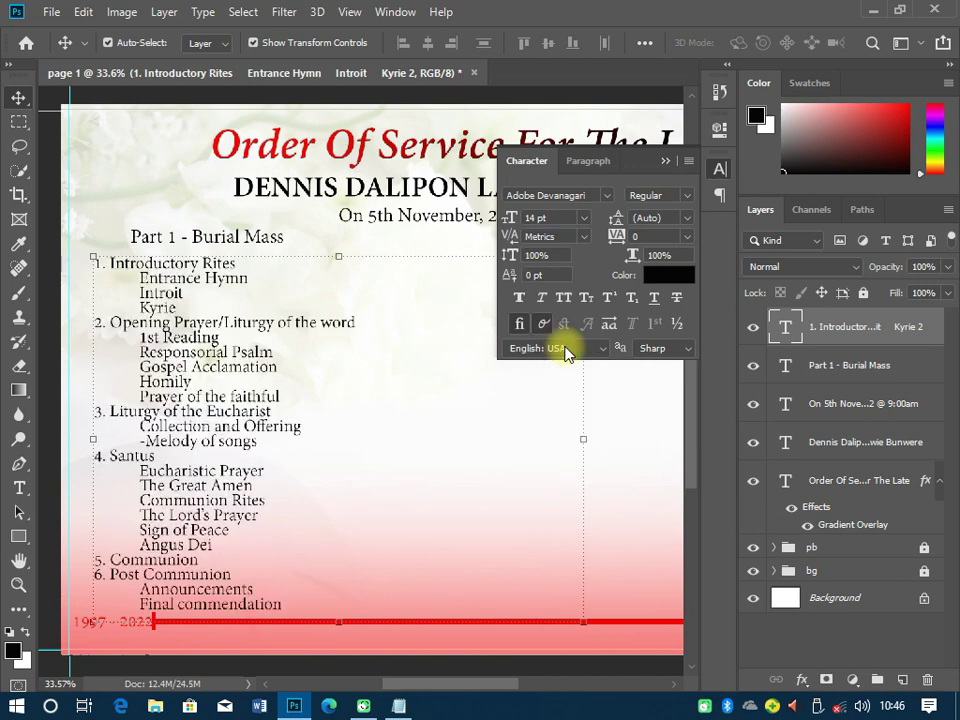
left_click(584, 218)
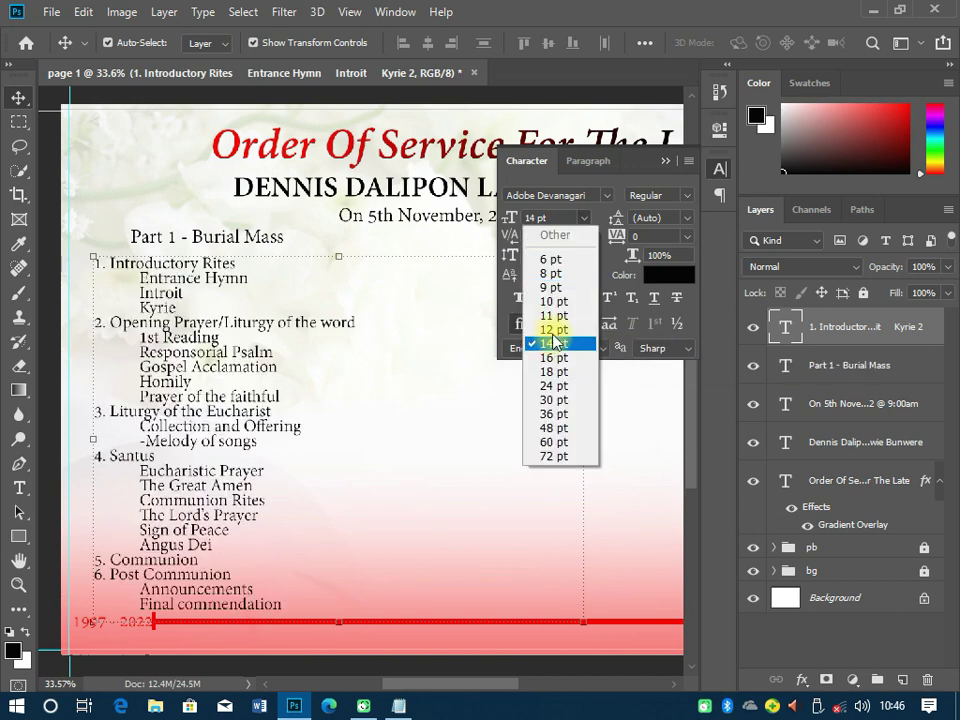
left_click(553, 330)
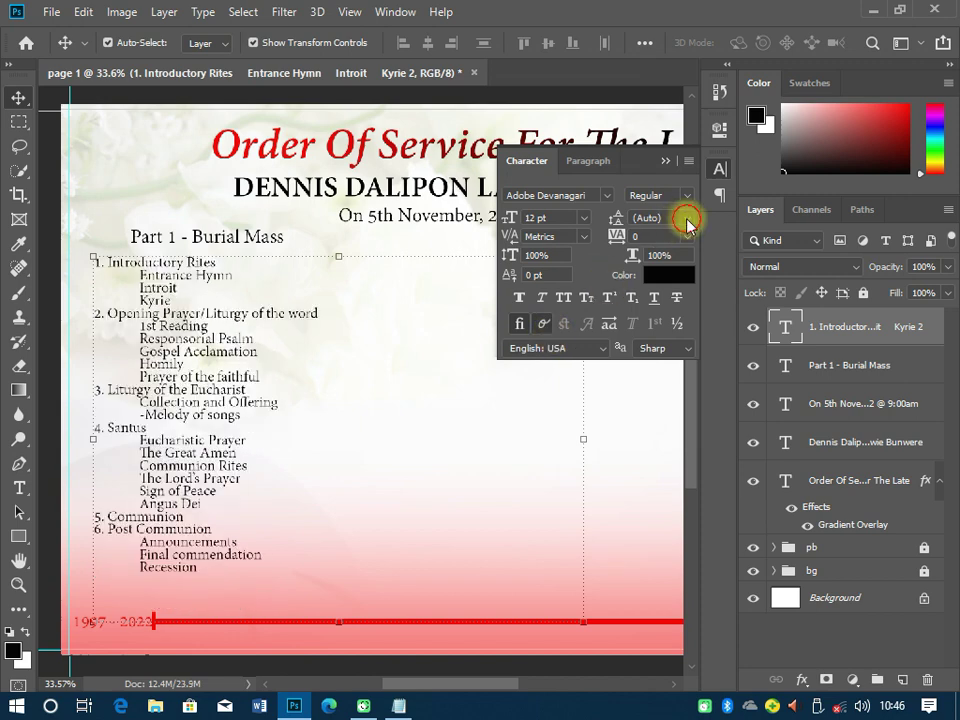
- Set the program list's leading to 11 pt and align its left edge under the "Part 1 - Burial Mass" heading
left_click(685, 218)
left_click(667, 334)
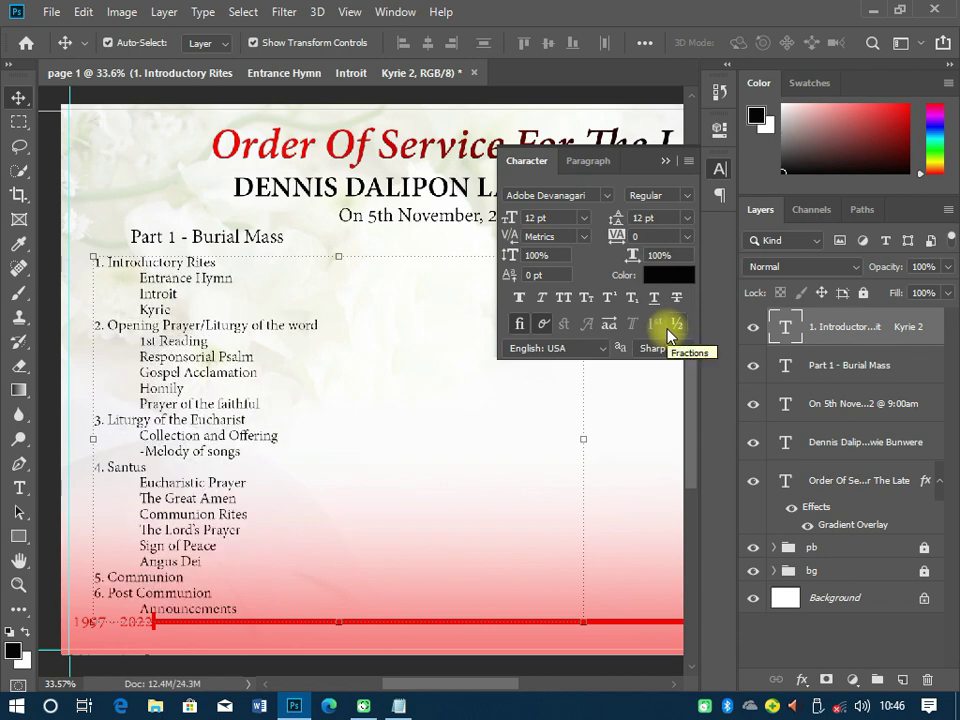
left_click(686, 218)
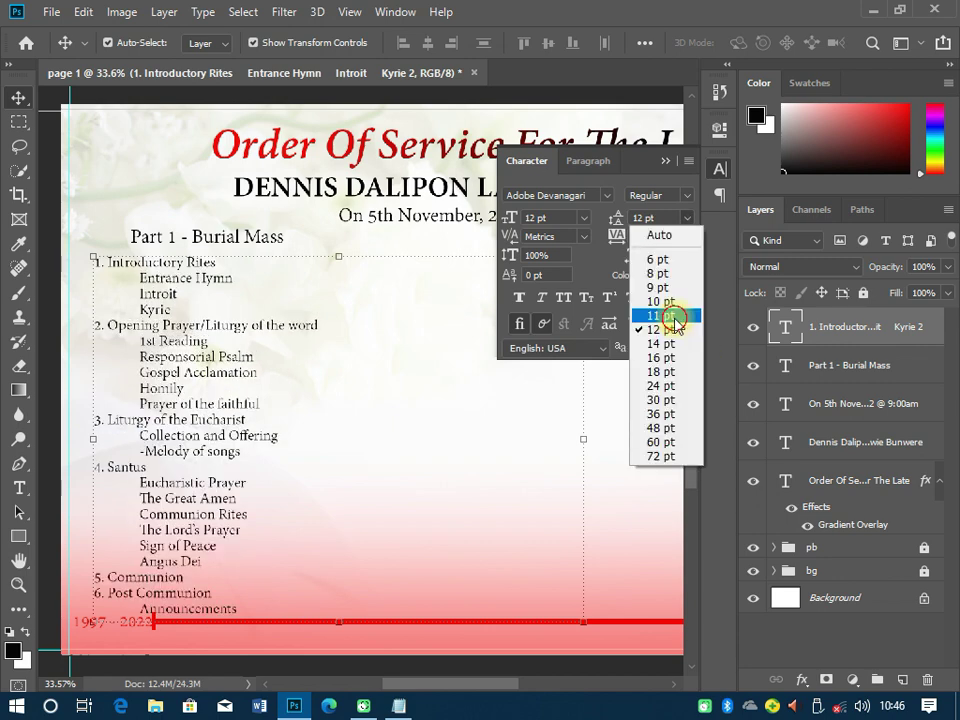
left_click(676, 316)
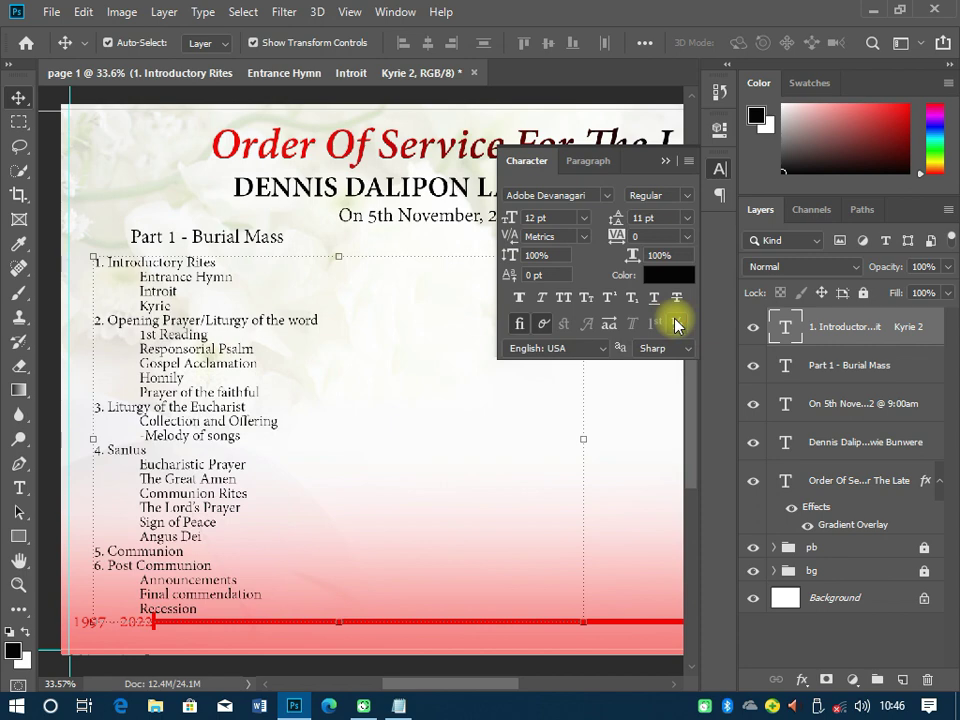
left_click_drag(178, 290, 215, 285)
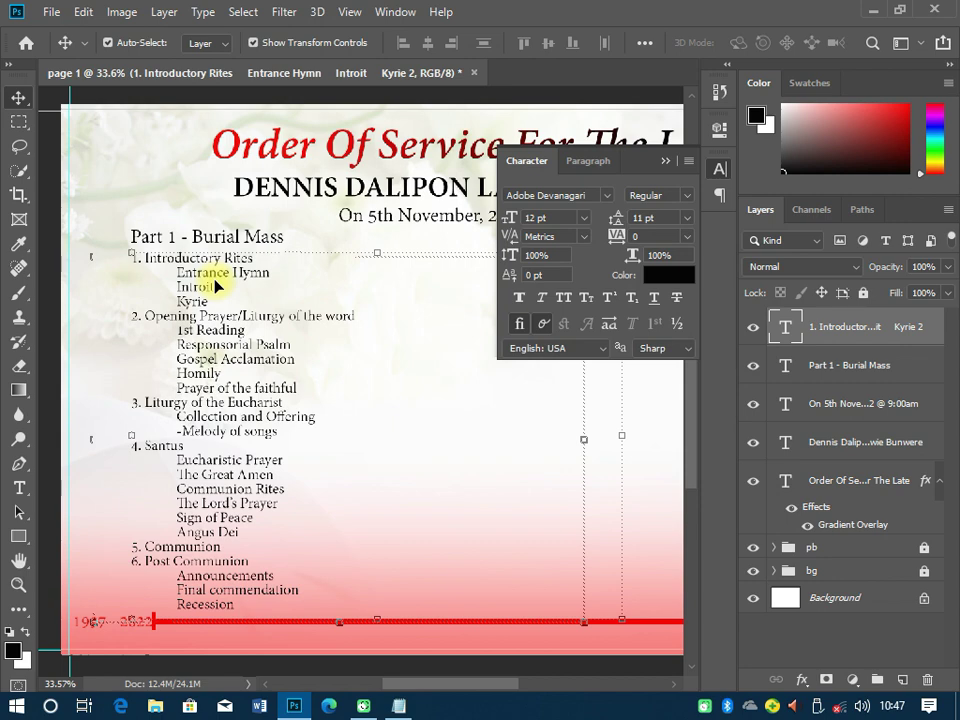
- Copy "Part 2 - at the graveside" from the Notepad info file and paste it into Photoshop as new text on the page's right half
left_click(396, 706)
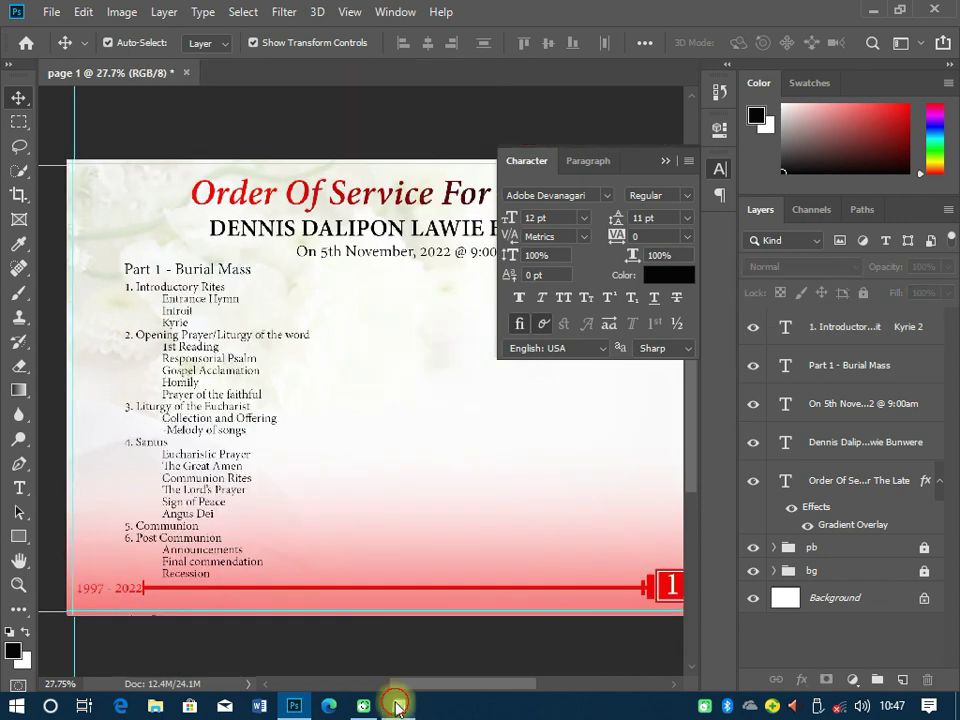
left_click(396, 706)
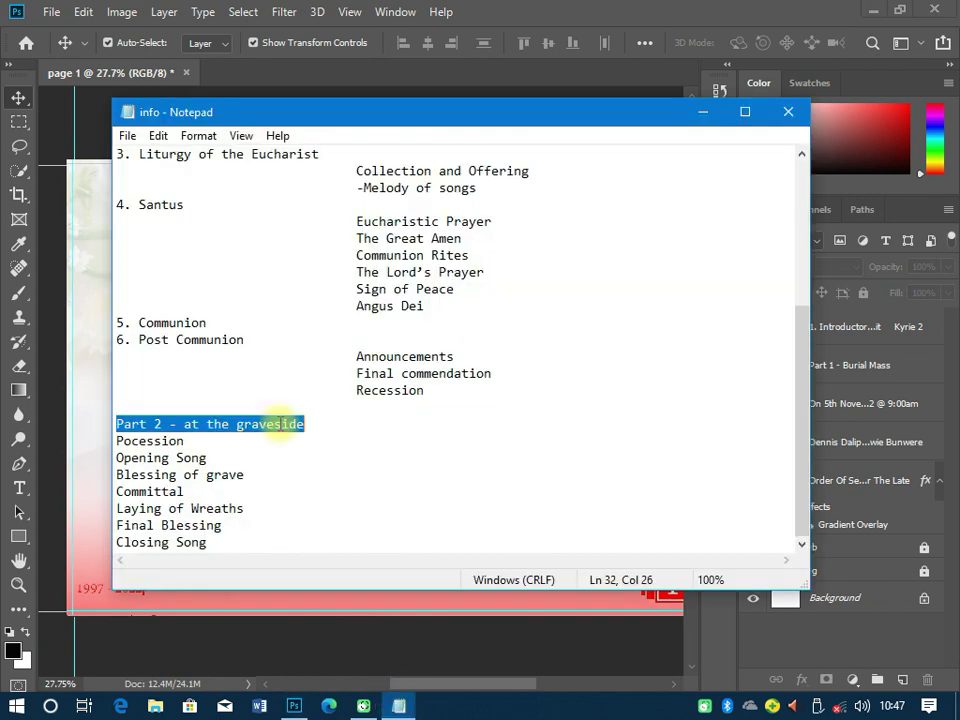
key("alt+Tab")
key("t")
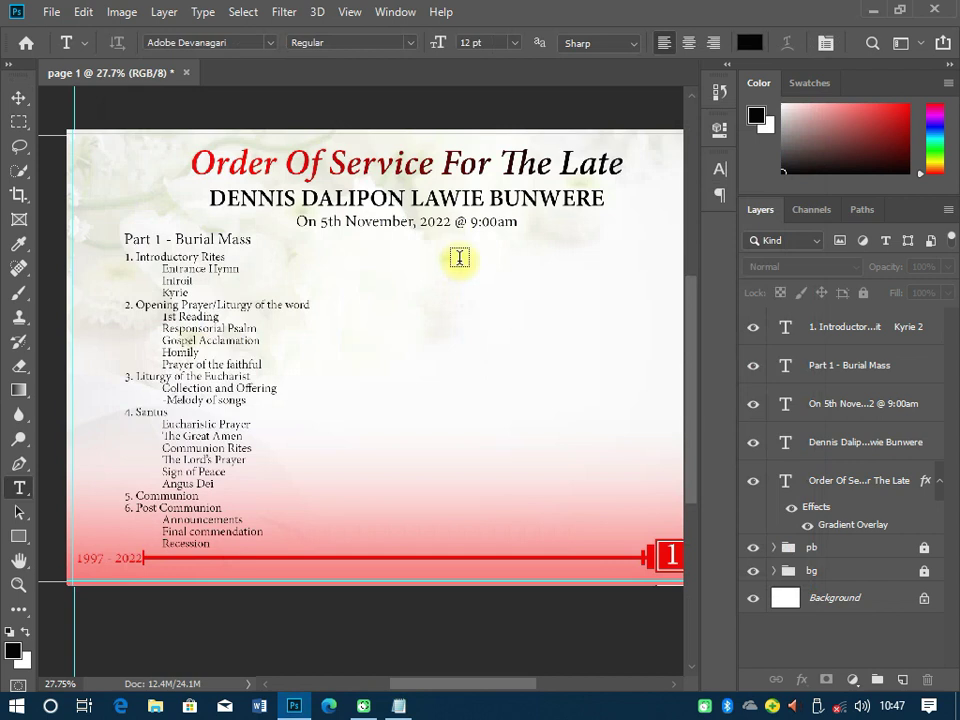
left_click(459, 258)
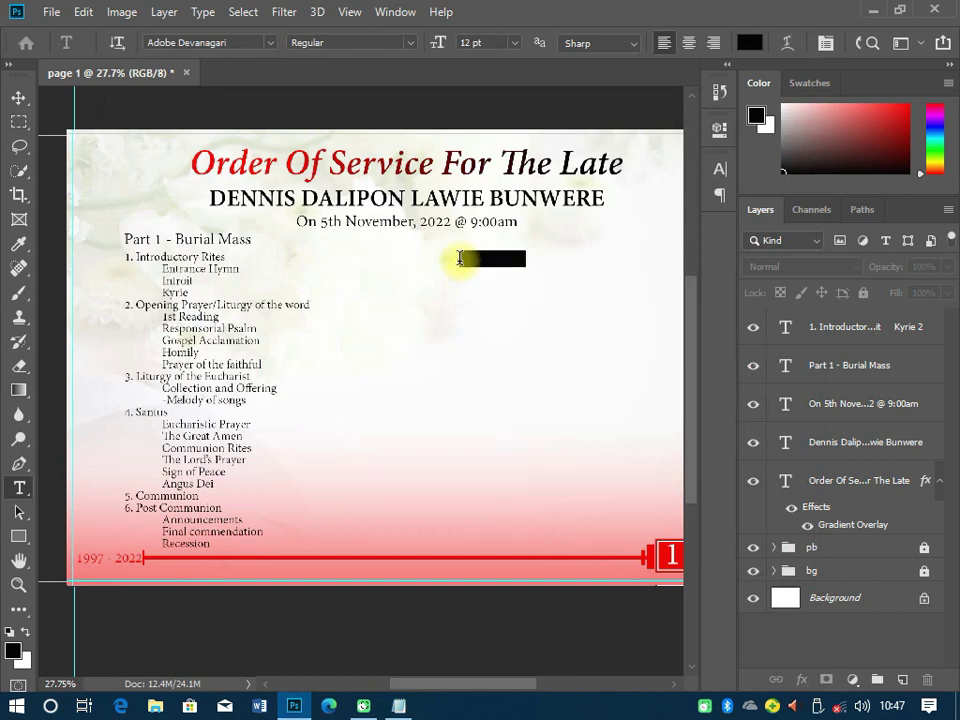
right_click(461, 288)
left_click(497, 354)
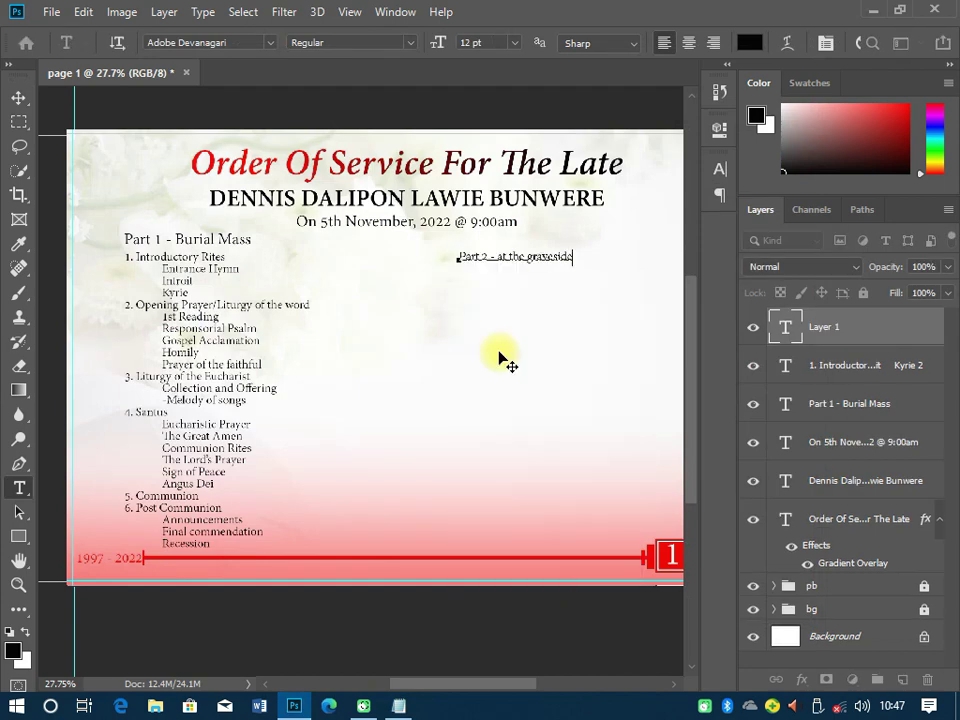
- Switch to the Notepad info file and copy the graveside items from "Pocession" through "Closing Song"
left_click(399, 706)
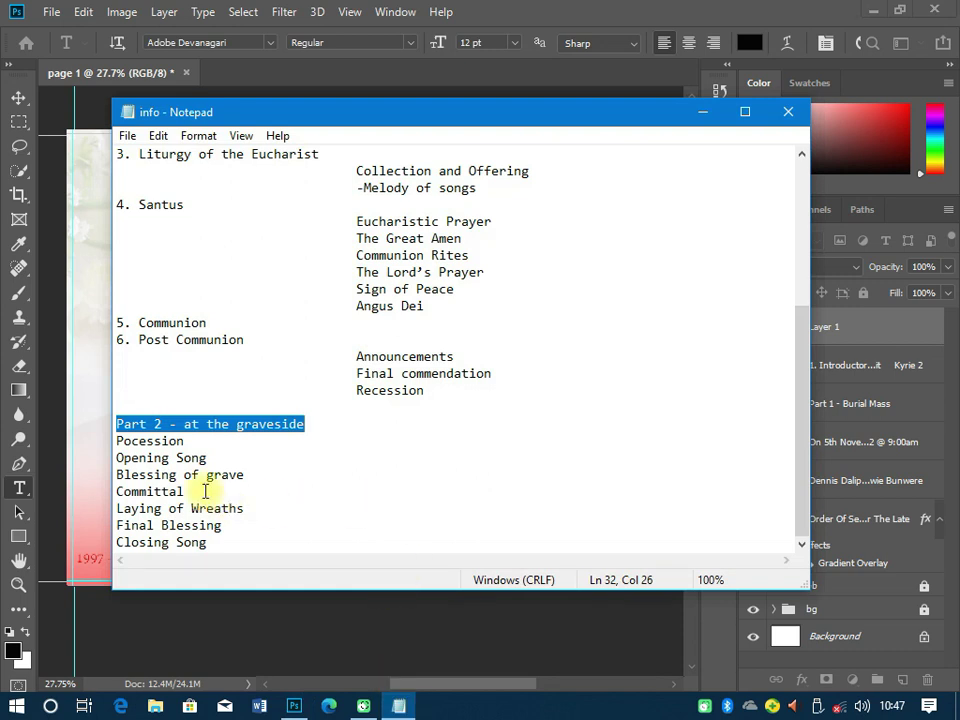
left_click_drag(120, 440, 265, 549)
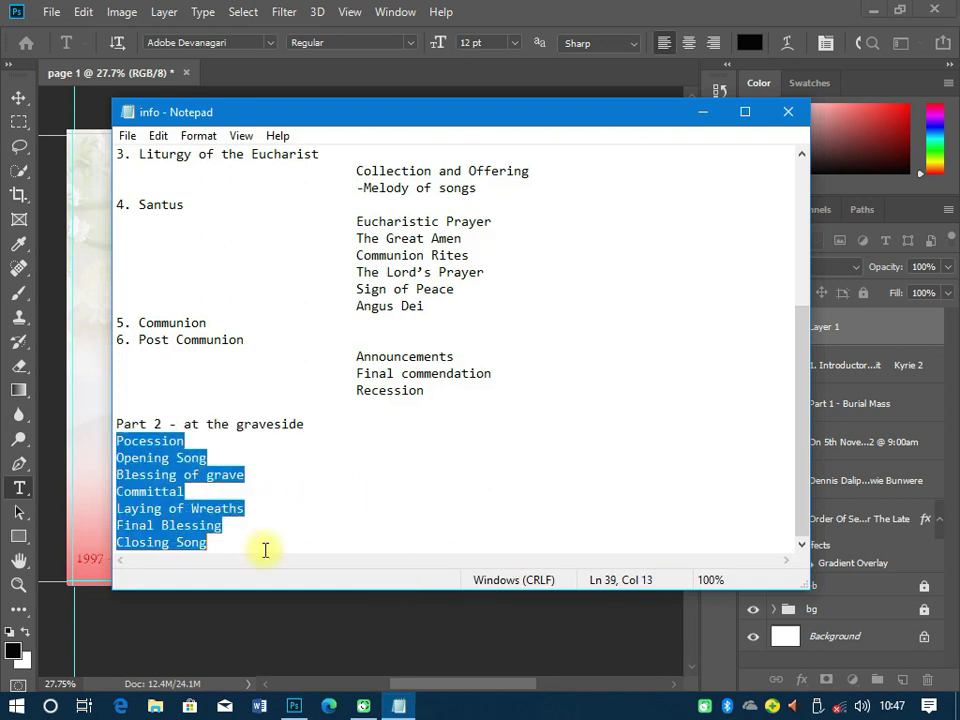
right_click(216, 182)
left_click(276, 245)
- Return to Photoshop and paste the copied graveside items into a new paragraph text box below "Part 2 - at the graveside"
key("alt+Tab")
key("space")
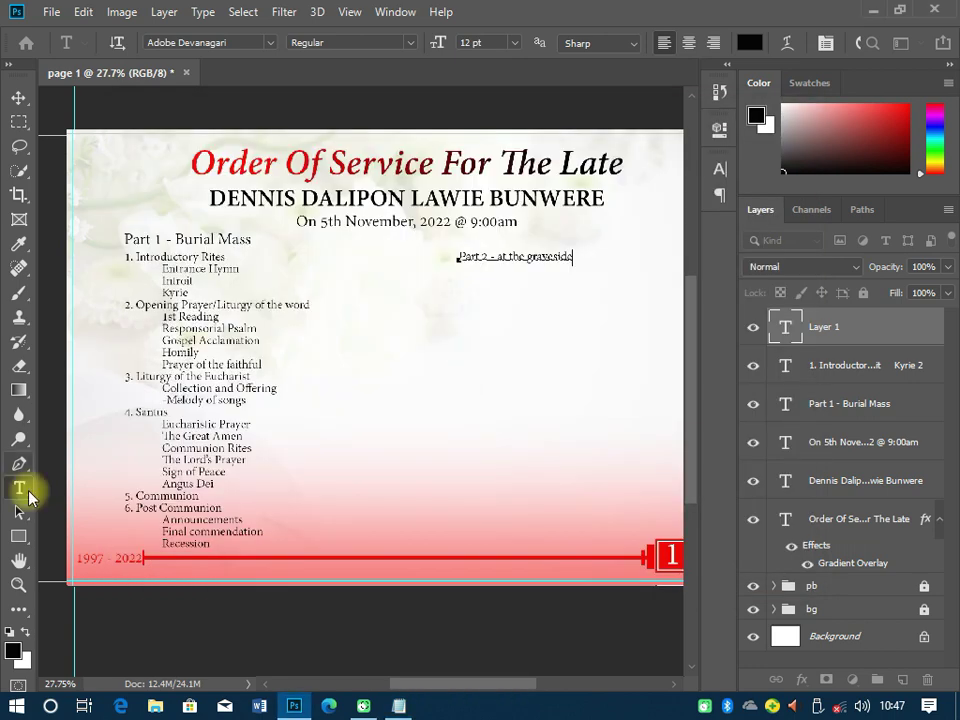
left_click(19, 97)
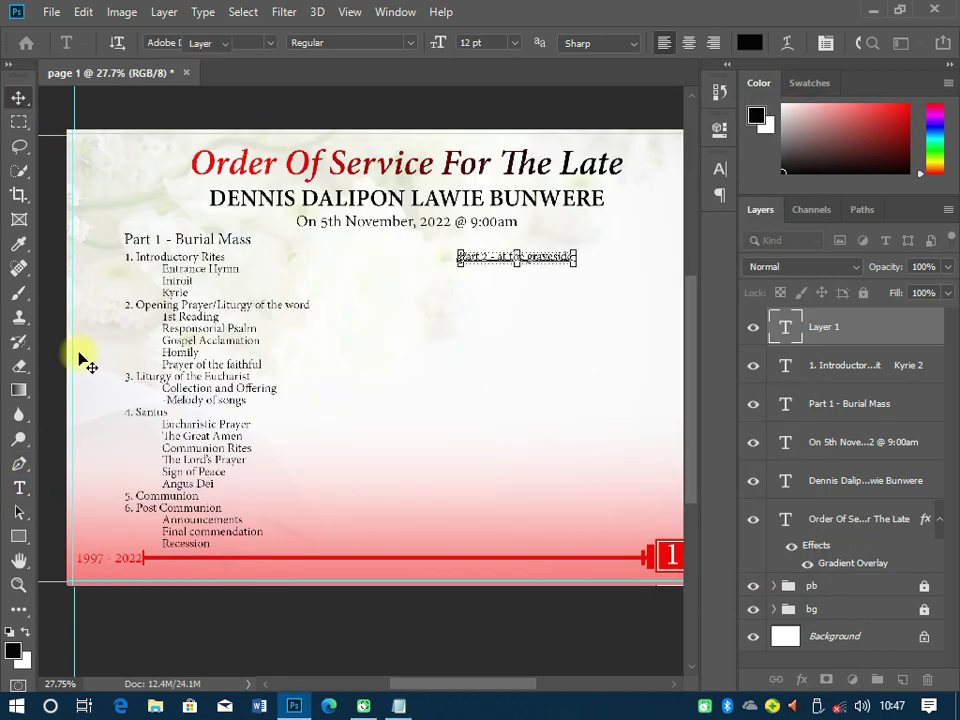
left_click(19, 489)
left_click_drag(461, 309, 597, 487)
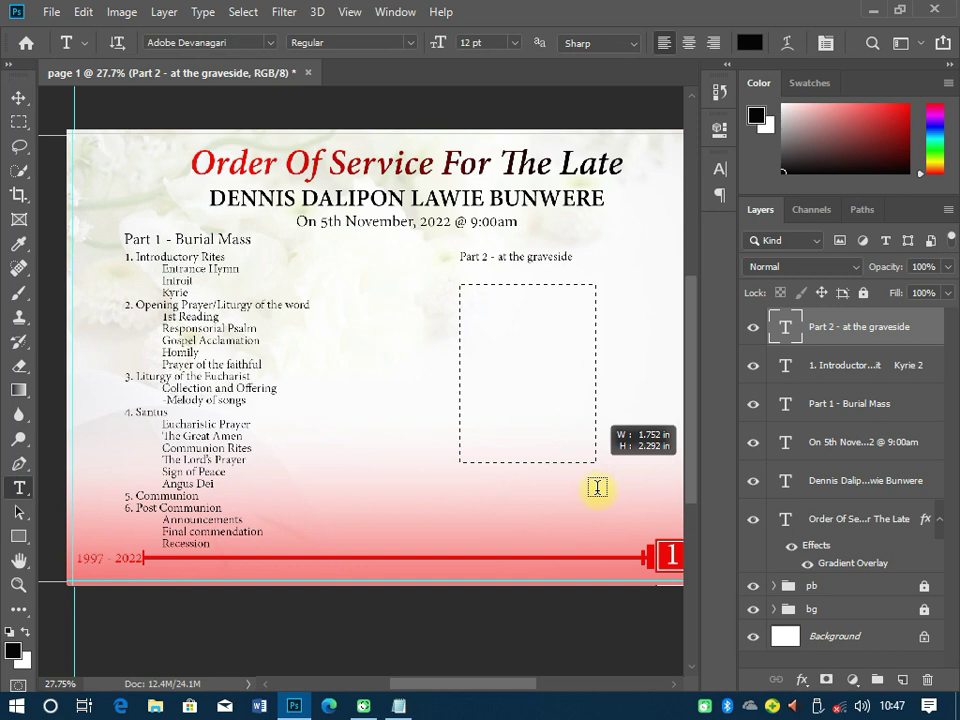
left_click_drag(597, 487, 598, 489)
key("Escape")
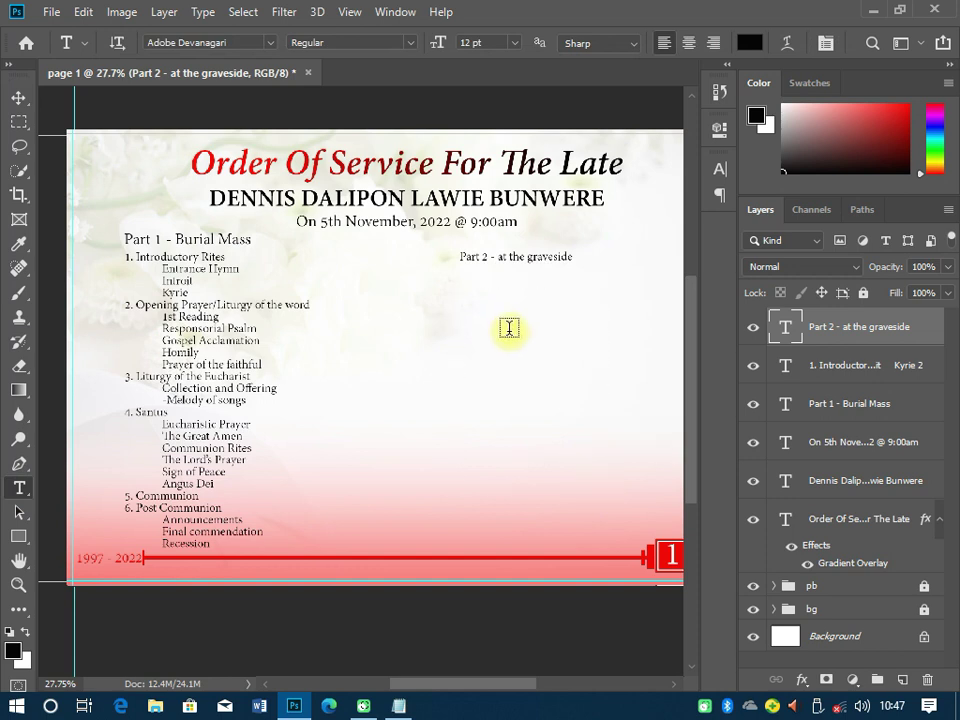
right_click(510, 325)
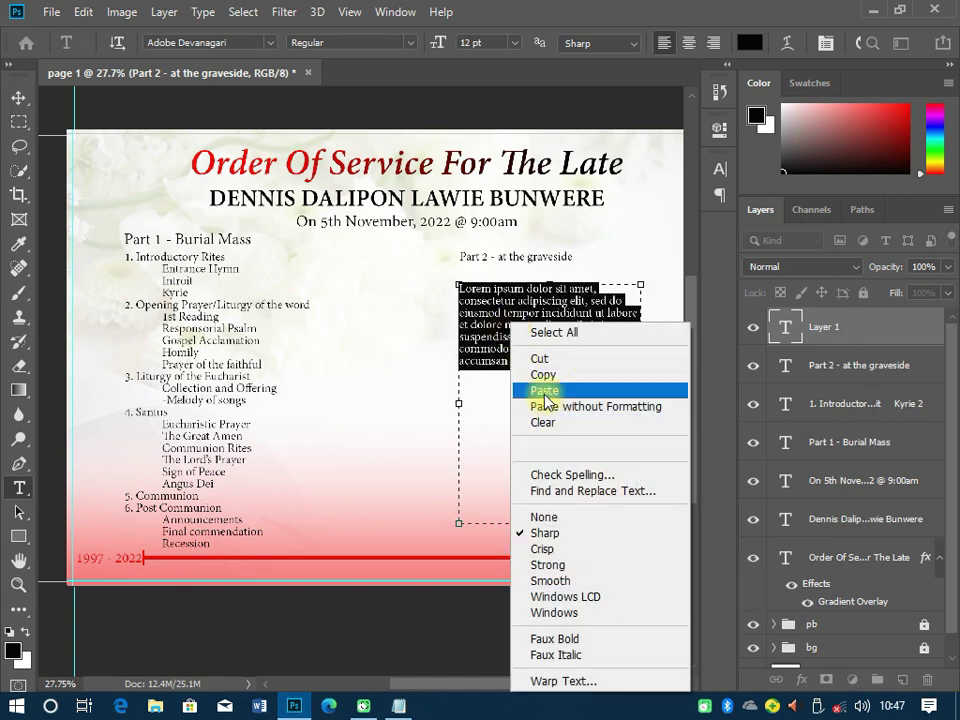
left_click(544, 392)
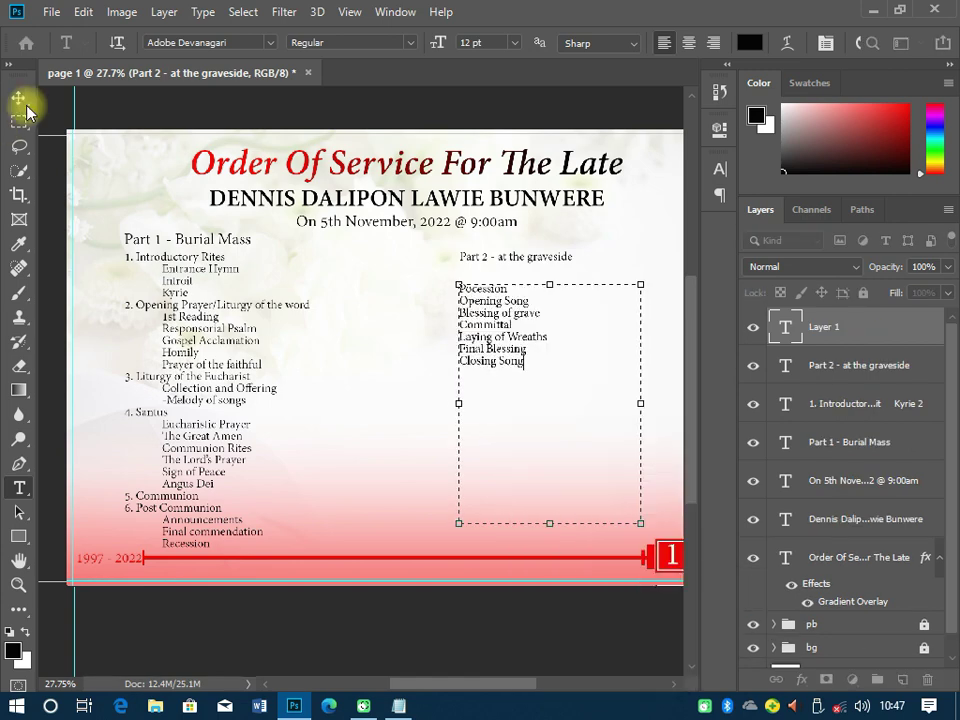
left_click(18, 97)
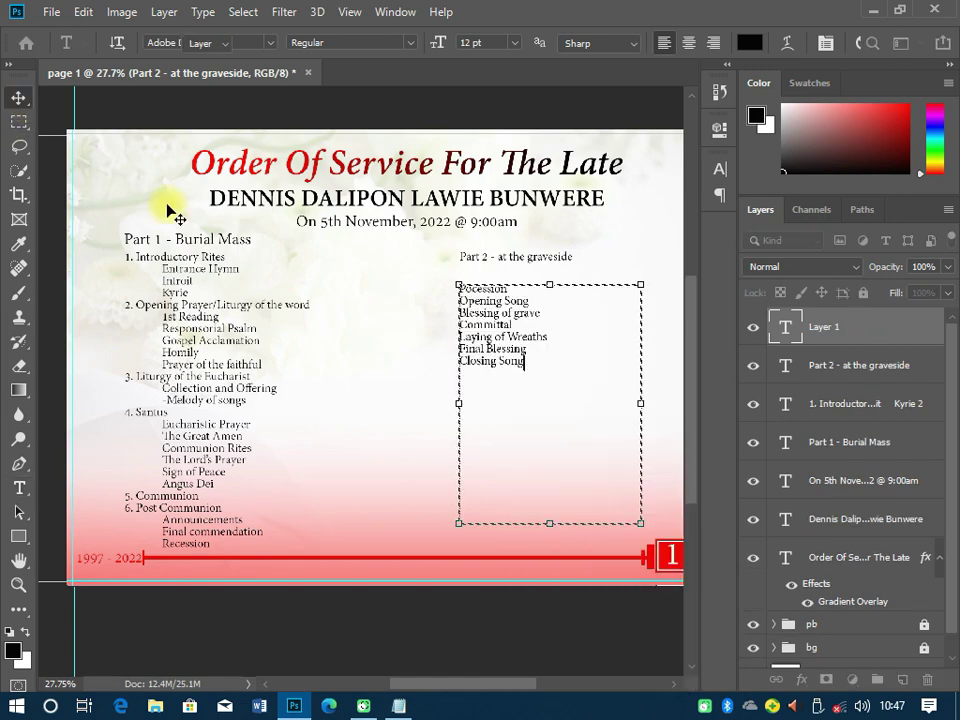
- Show the rulers, add a horizontal guide along the top of "Part 1 - Burial Mass", and move the Part 2 heading up to it
left_click(228, 243)
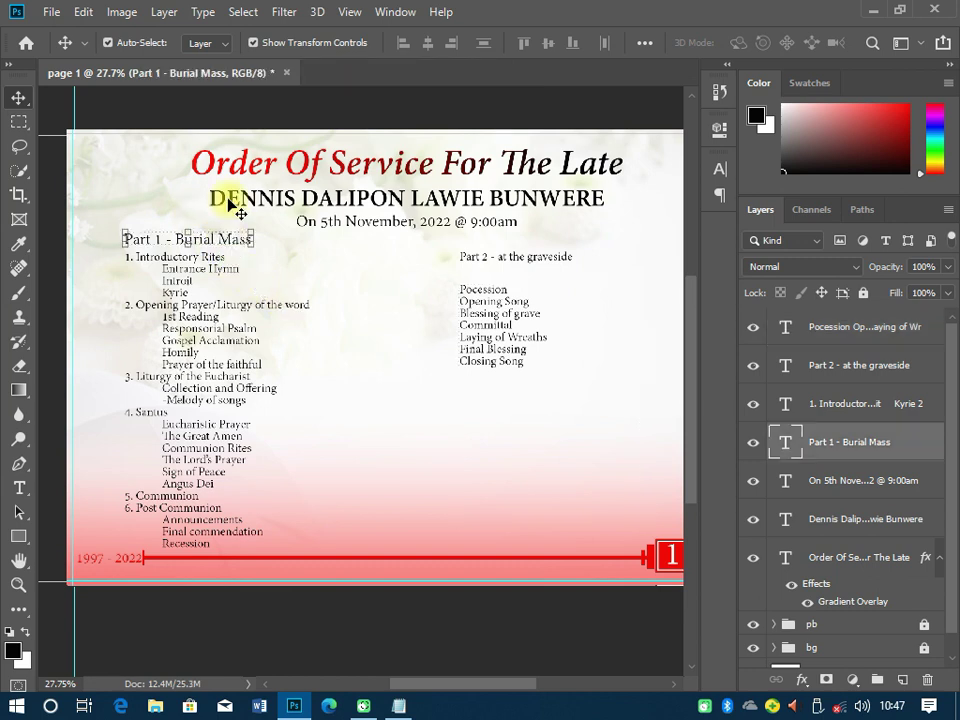
left_click(352, 12)
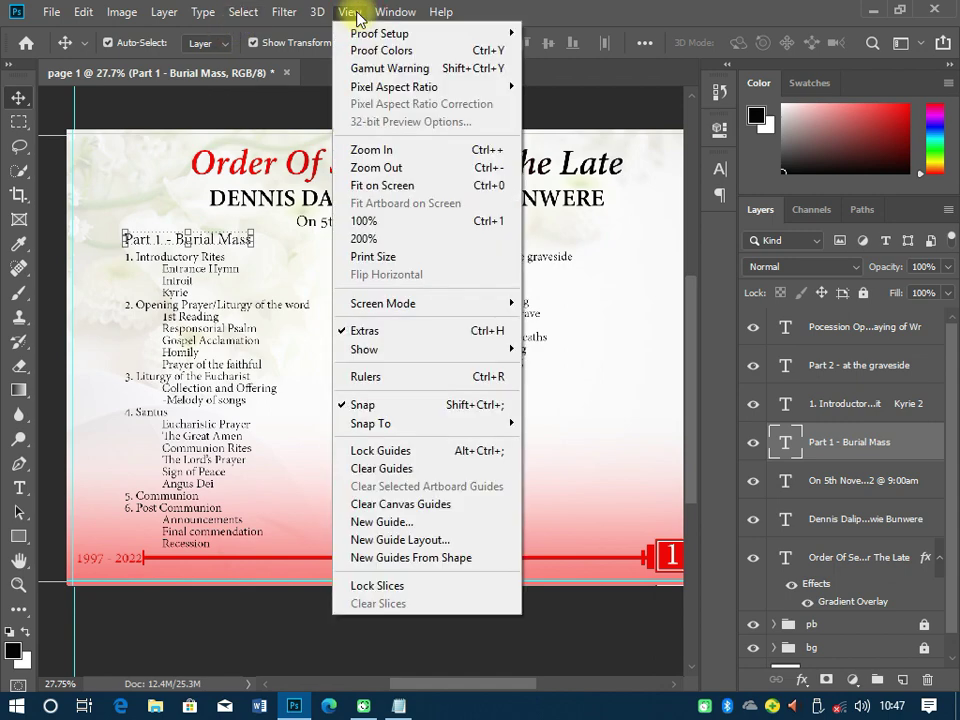
left_click(365, 376)
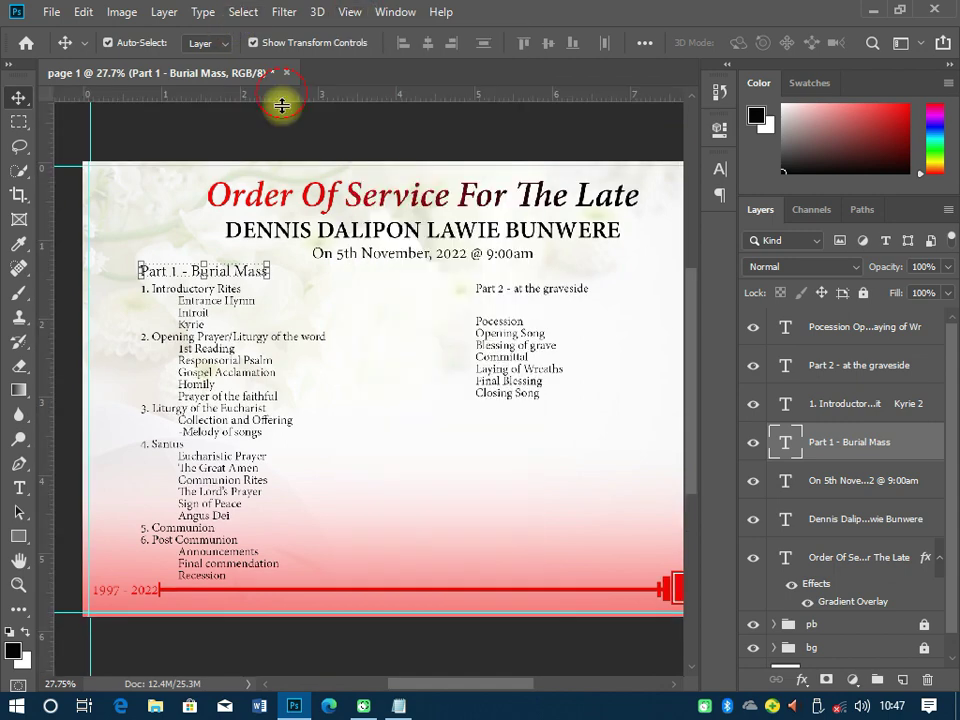
left_click_drag(282, 105, 290, 265)
left_click_drag(542, 291, 418, 280)
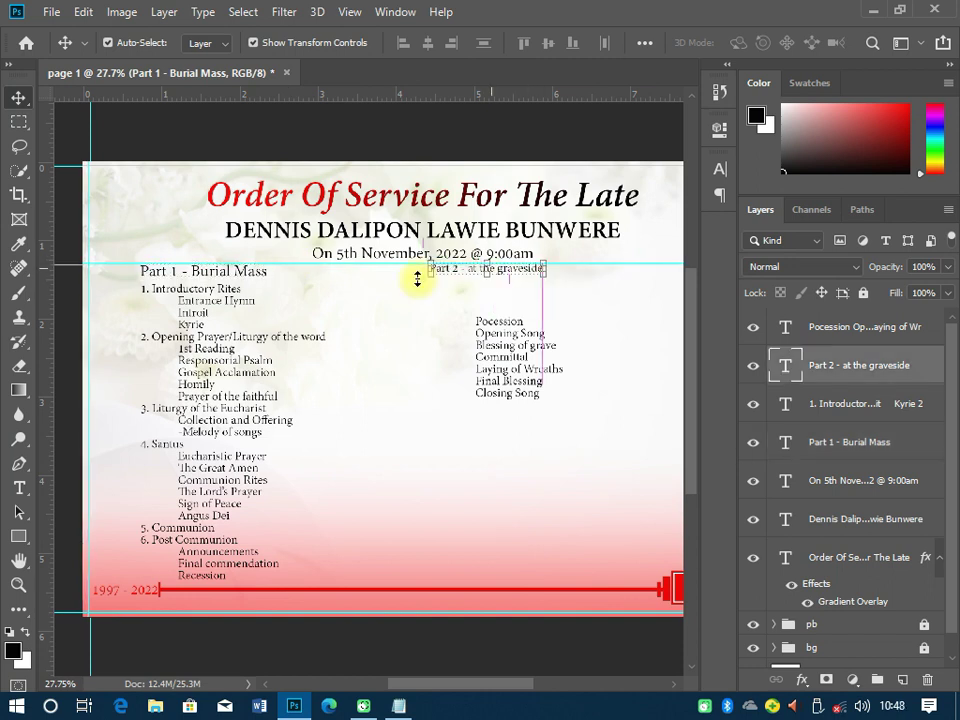
- Set the "Part 1 - Burial Mass" heading's font style to Bold
left_click(253, 272)
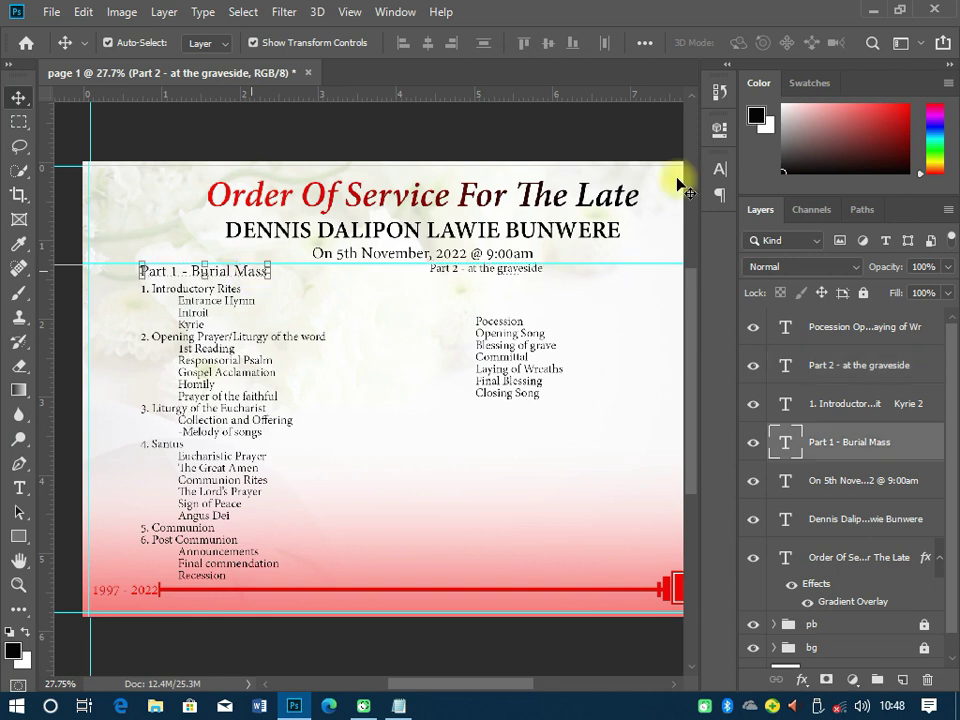
left_click(721, 172)
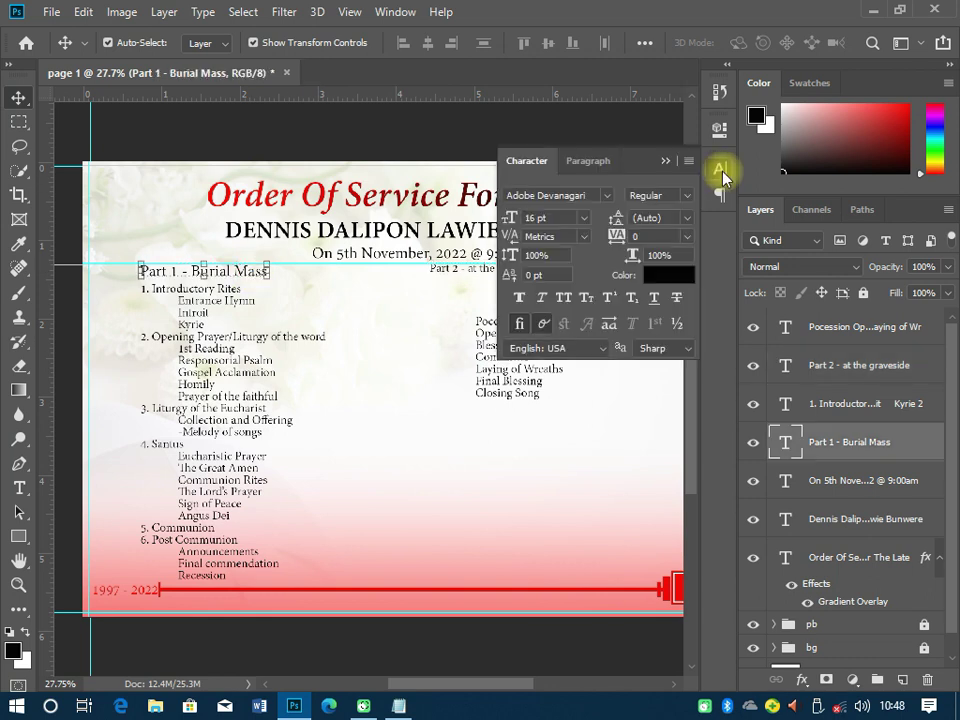
left_click(681, 197)
left_click(680, 243)
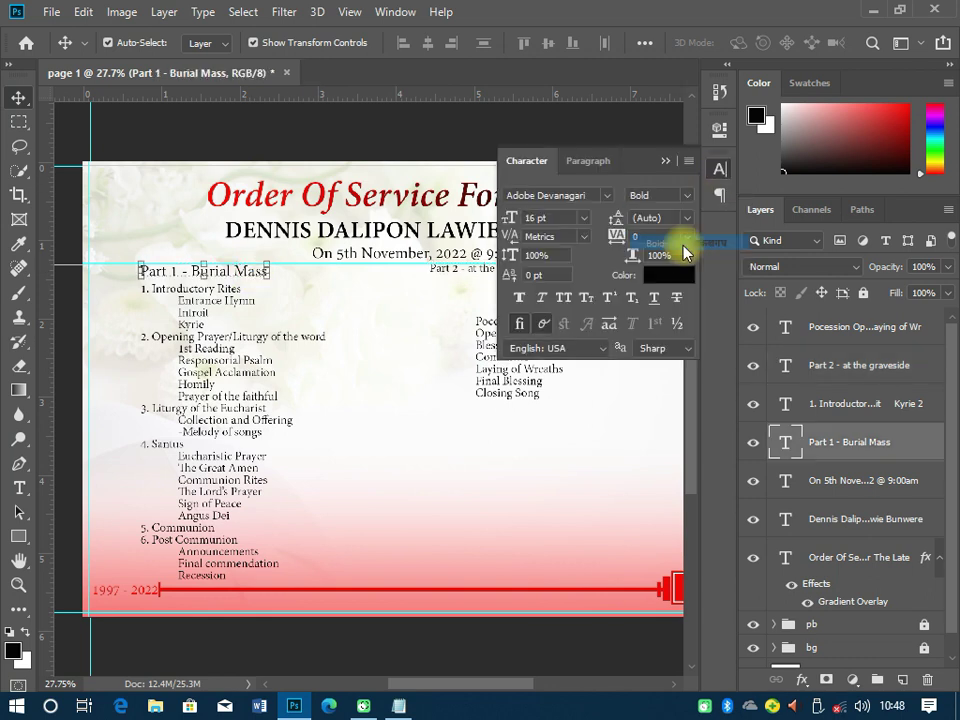
left_click(520, 278)
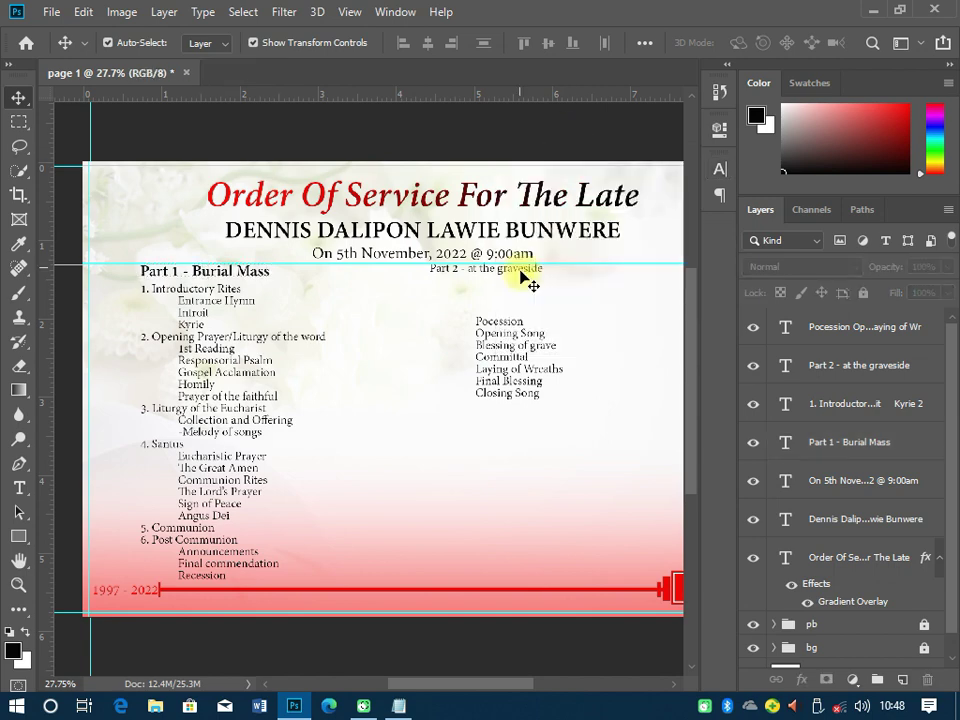
- Set the "Part 2 - at the graveside" heading to 16 pt and Bold
left_click(520, 271)
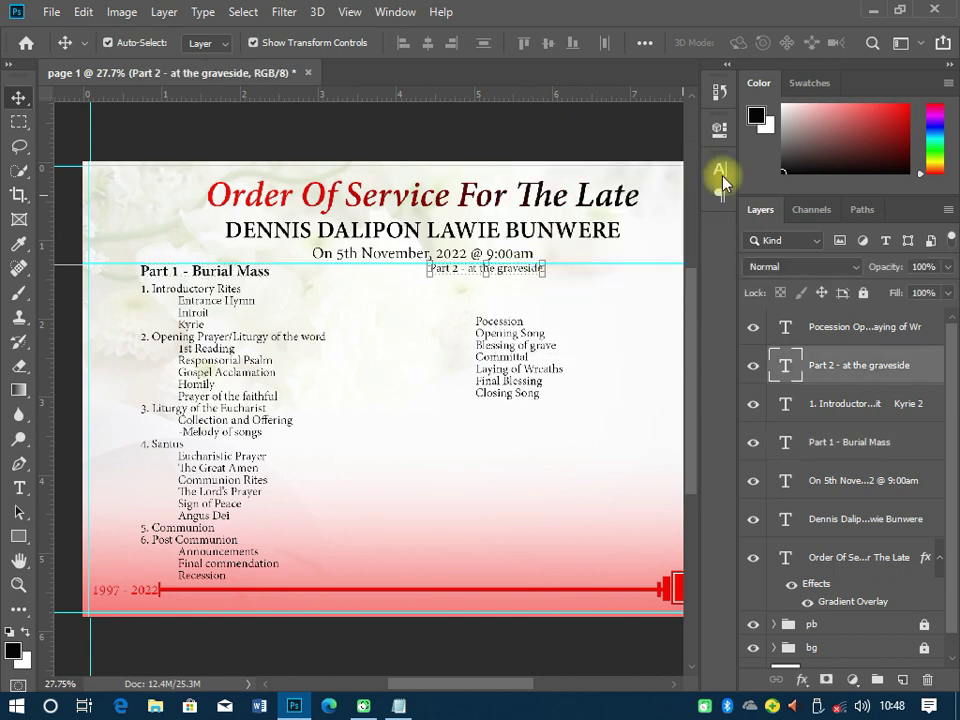
left_click(720, 172)
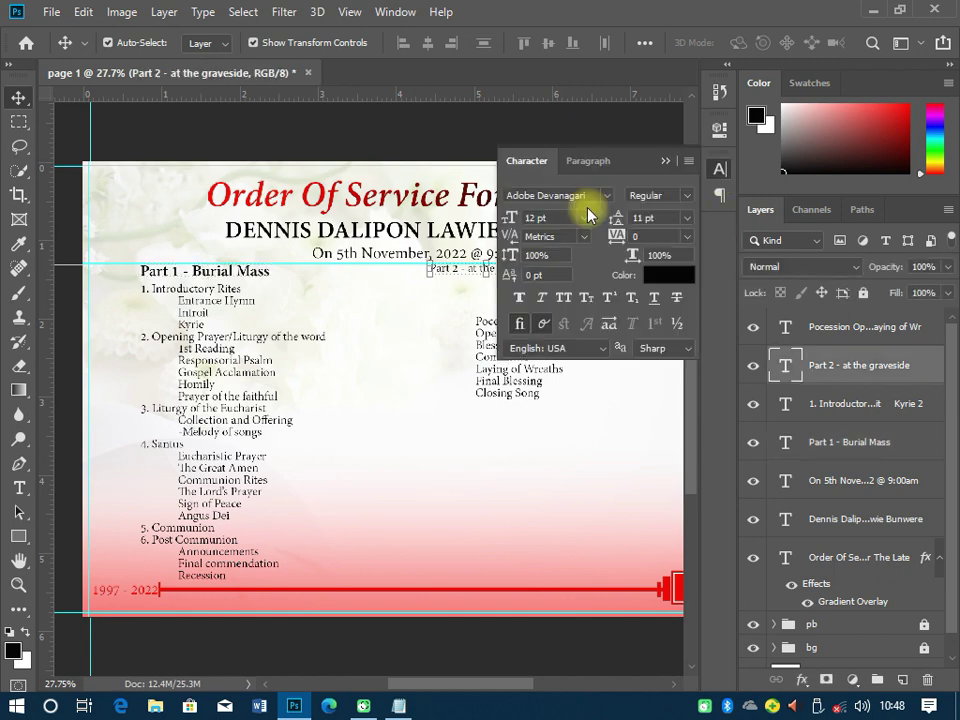
left_click(584, 217)
left_click(553, 357)
left_click(688, 196)
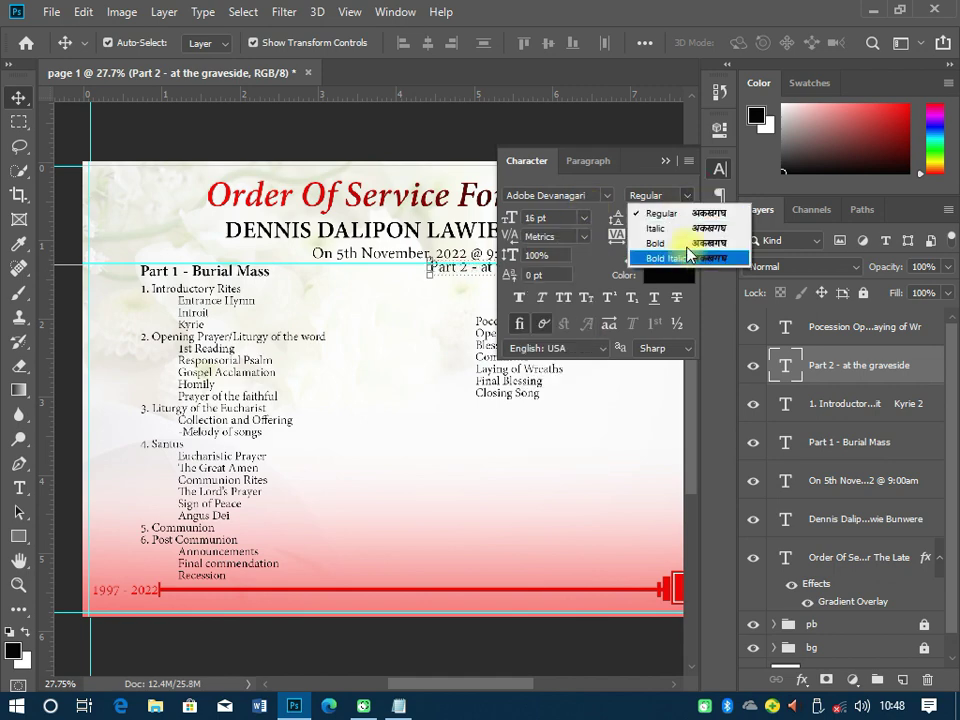
left_click(660, 243)
- Position the Part 2 heading just below the guide and move the graveside list directly beneath it, aligning their left edges
scroll(535, 245, "up", 3)
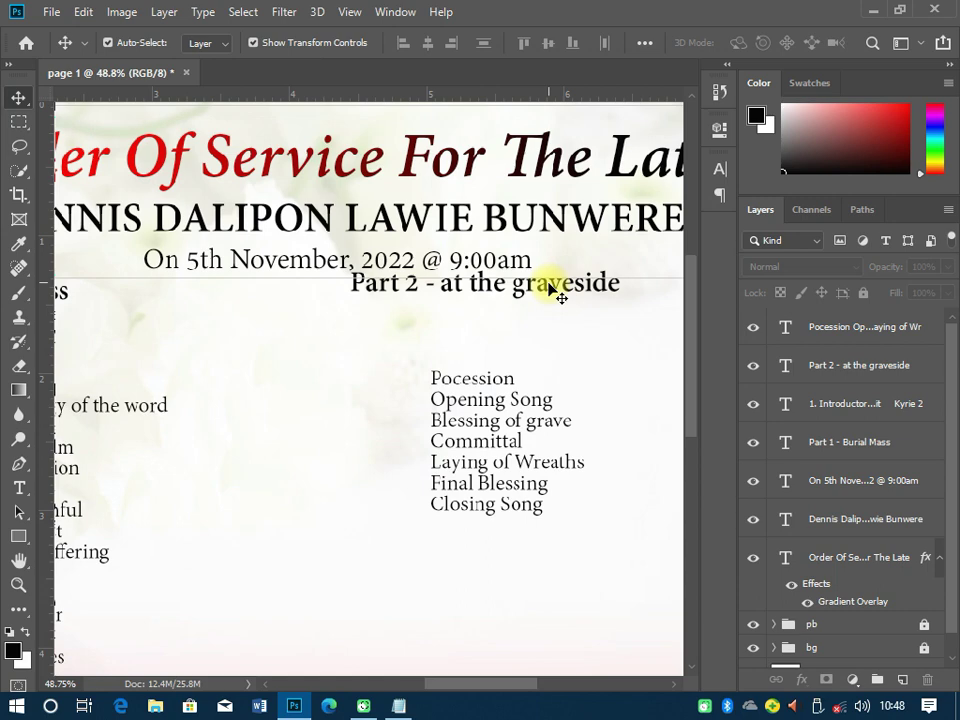
left_click_drag(500, 423, 448, 372)
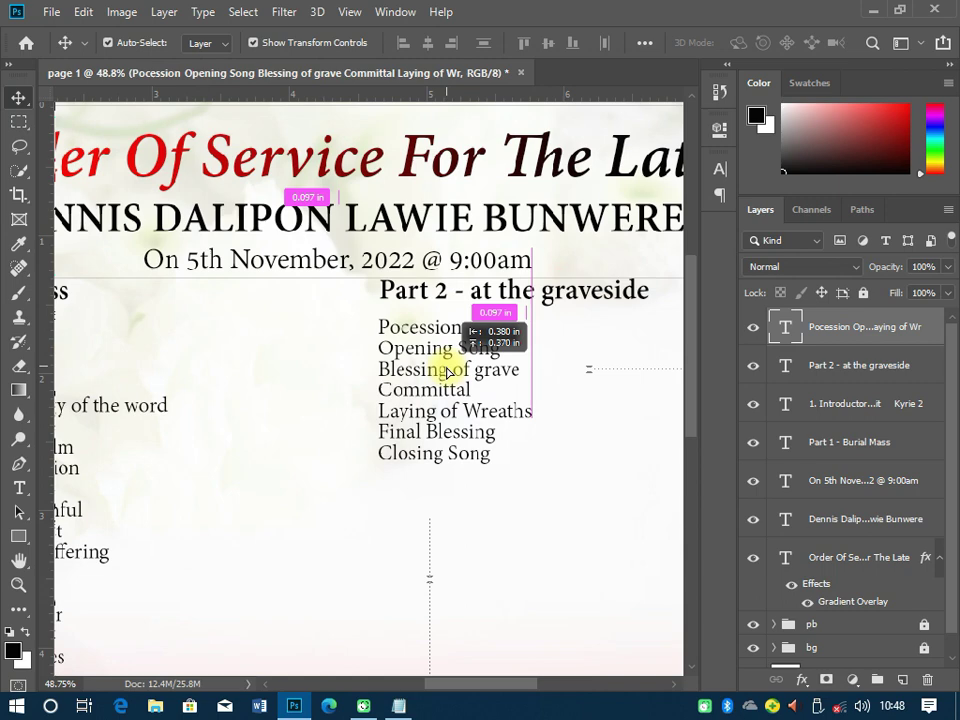
left_click_drag(448, 372, 450, 347)
key("ctrl+0")
- Set the graveside list's leading to 16 pt and its font size to 16 pt
left_click(720, 168)
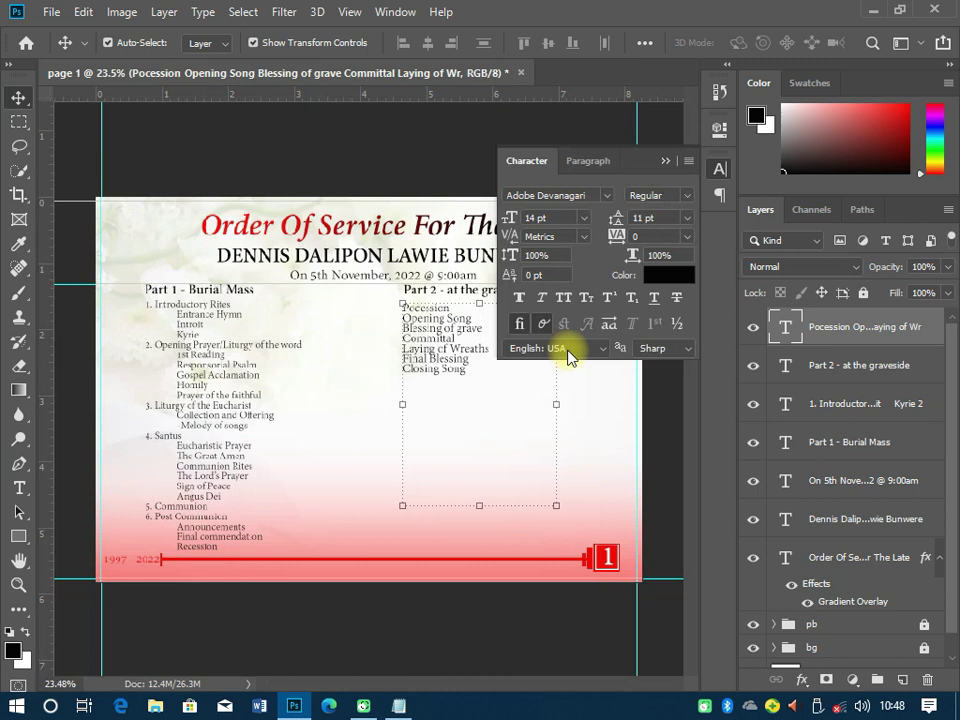
left_click(686, 218)
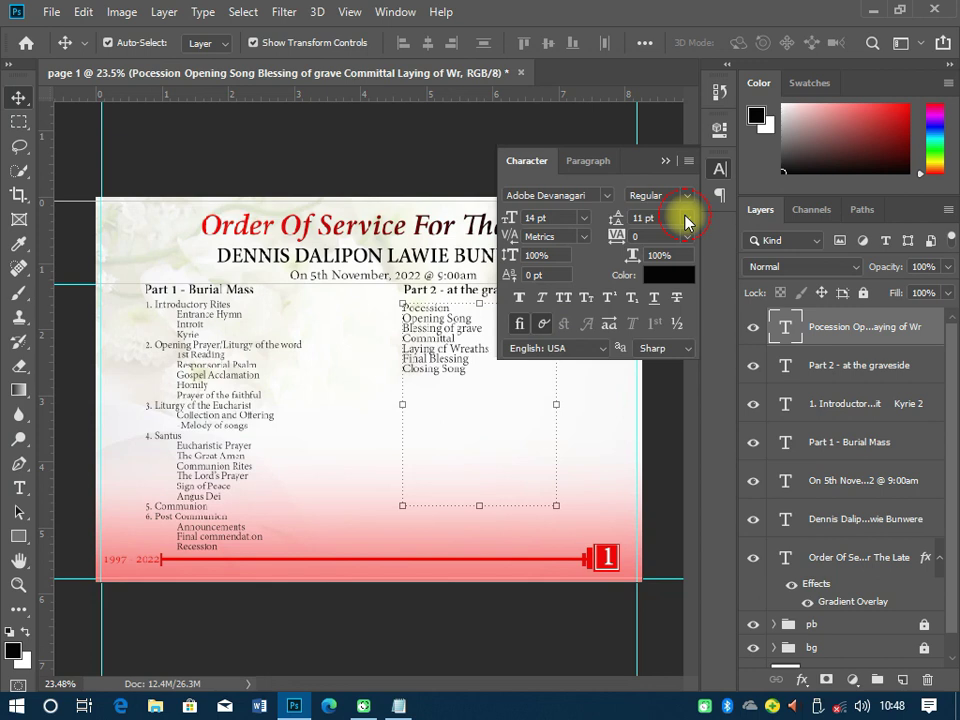
left_click(686, 219)
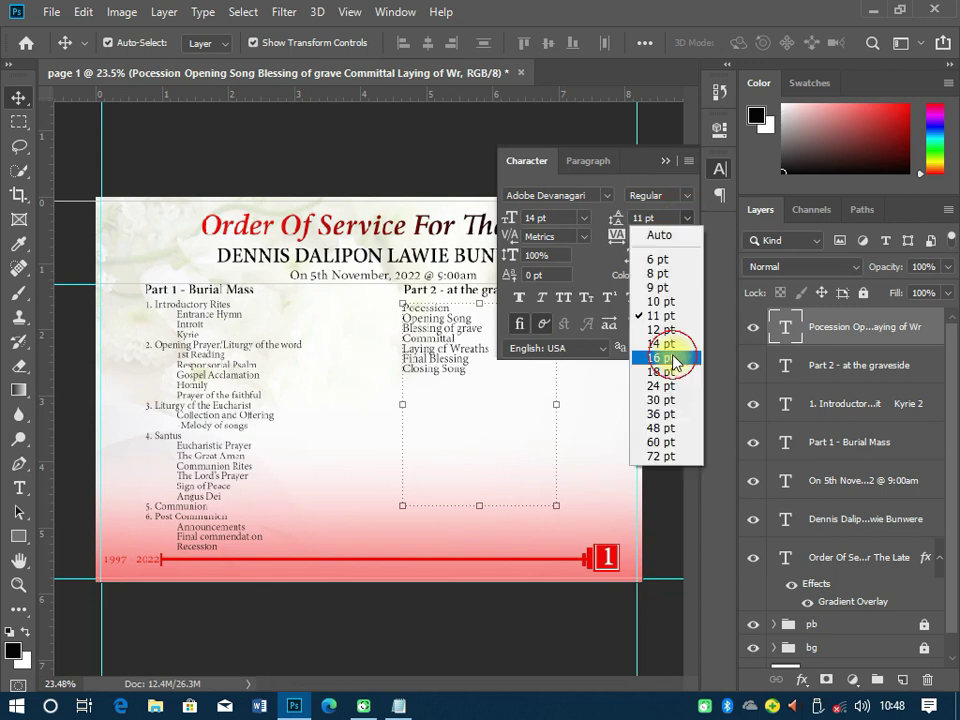
left_click(675, 362)
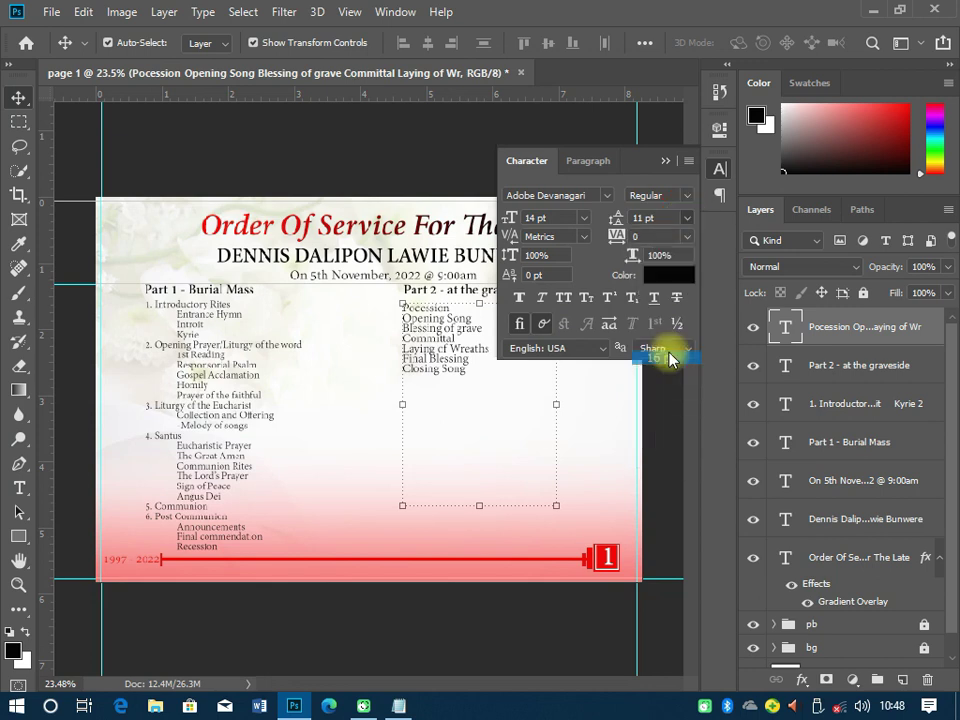
left_click(585, 218)
left_click(561, 364)
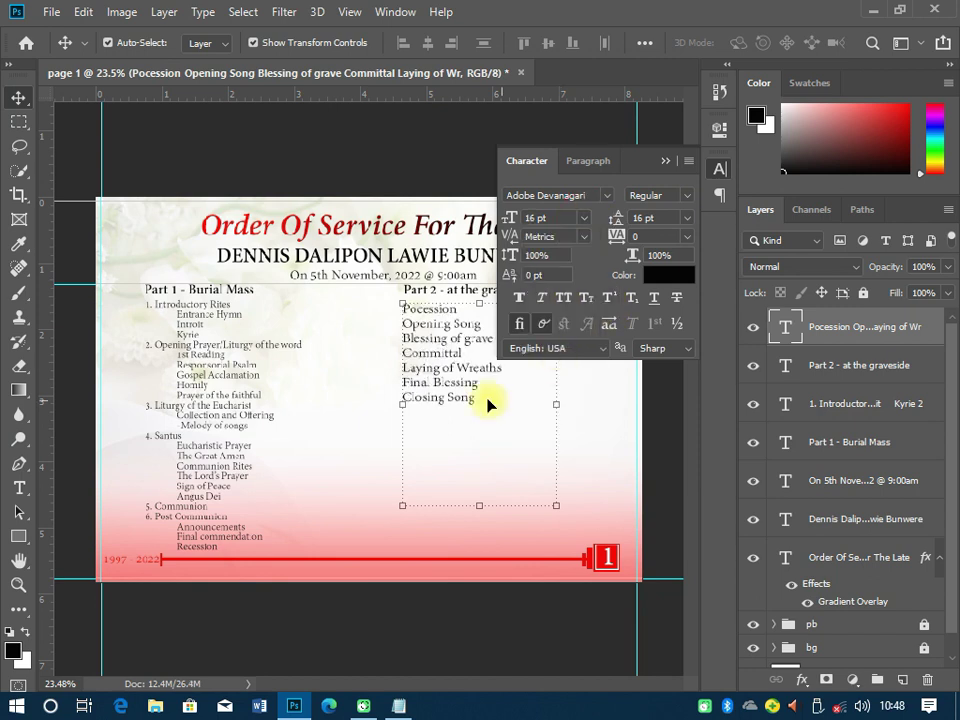
left_click(622, 202)
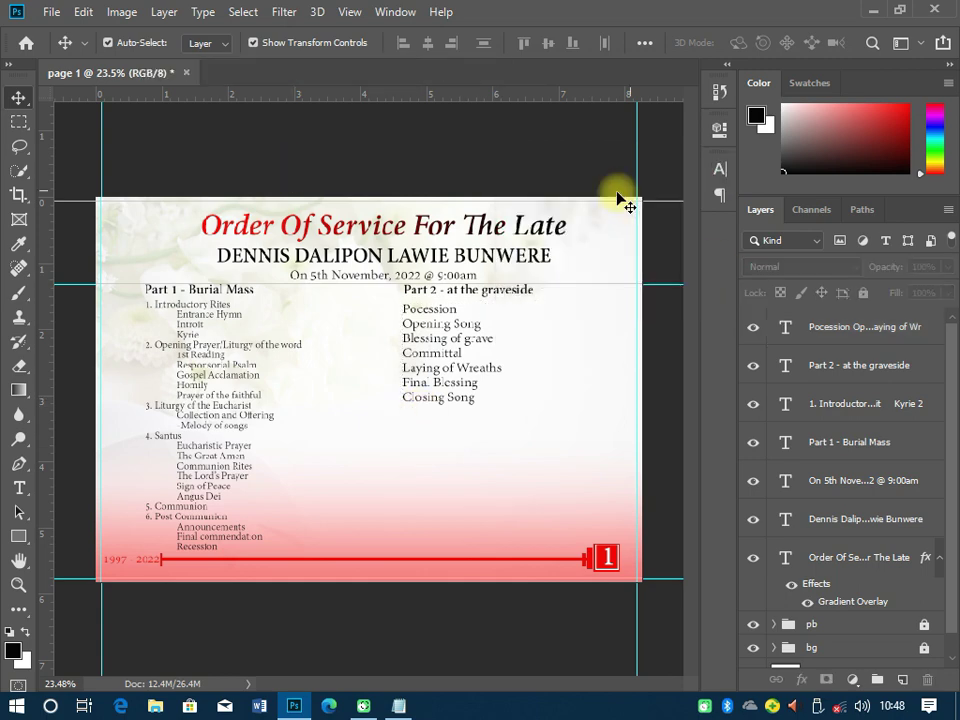
- Move the "Order Of Service For The Late" heading and the name and date lines slightly upward, away from the guide
left_click(507, 172)
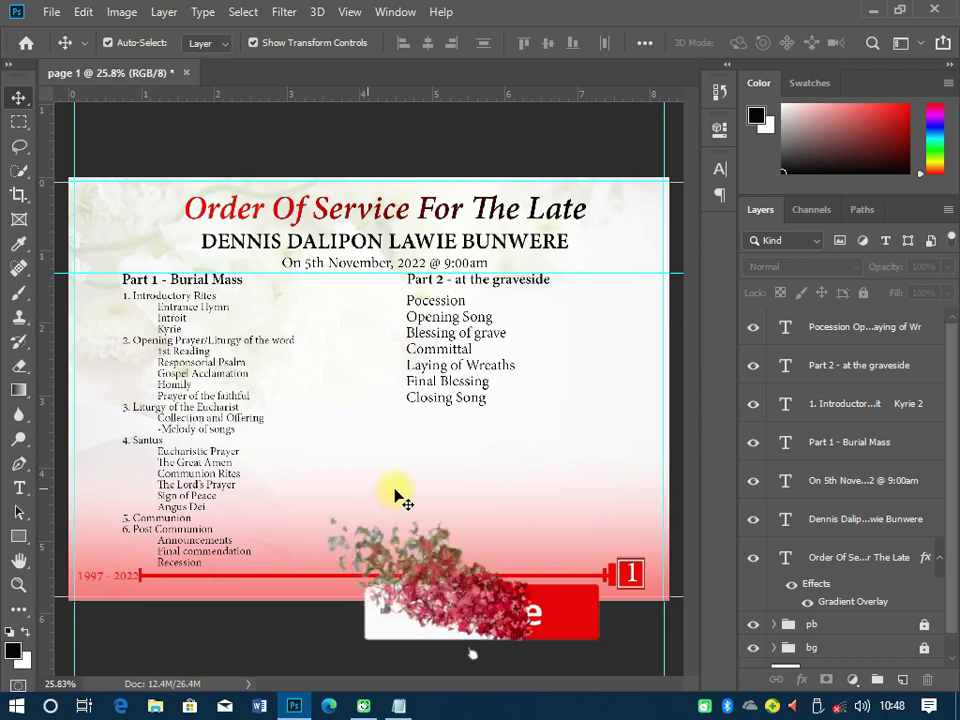
key("ctrl+z")
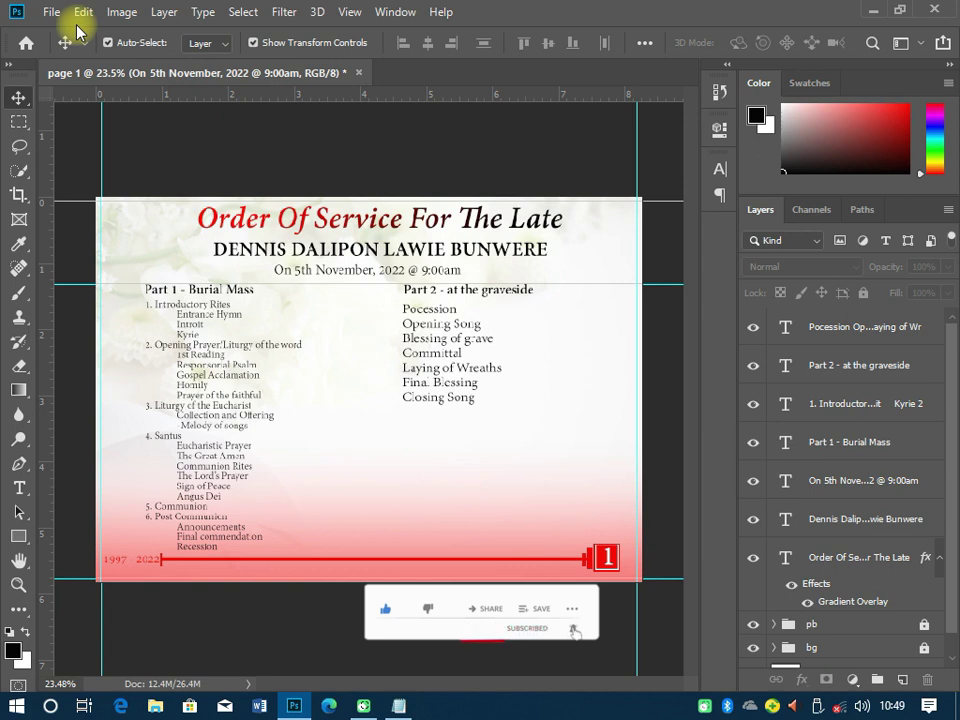
- Save the document as a layered Photoshop file named page 1
left_click(51, 12)
left_click(96, 203)
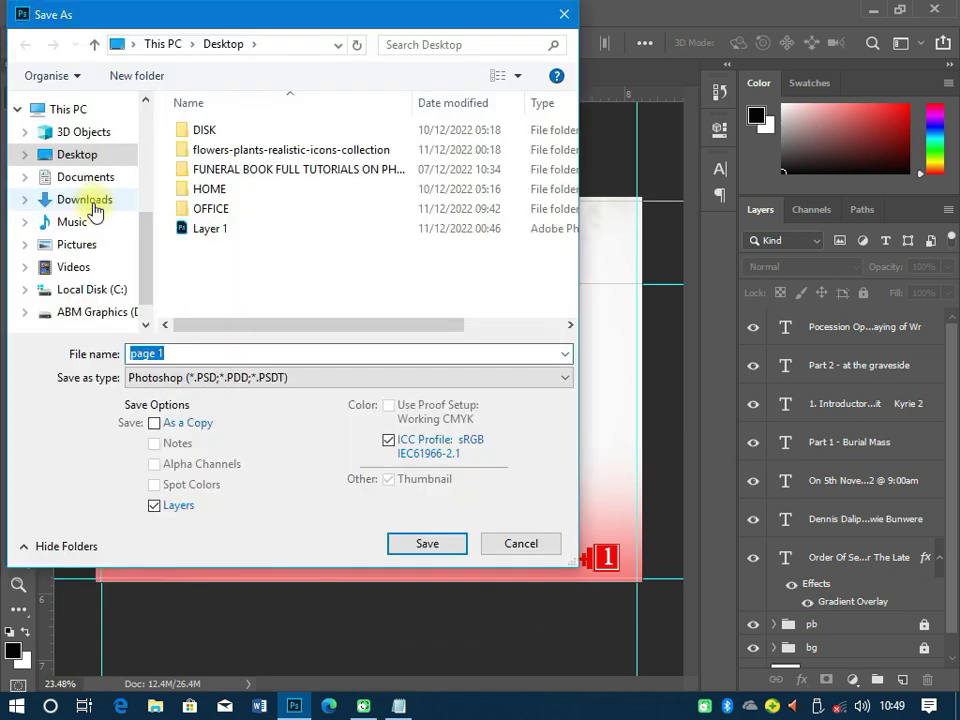
left_click(435, 541)
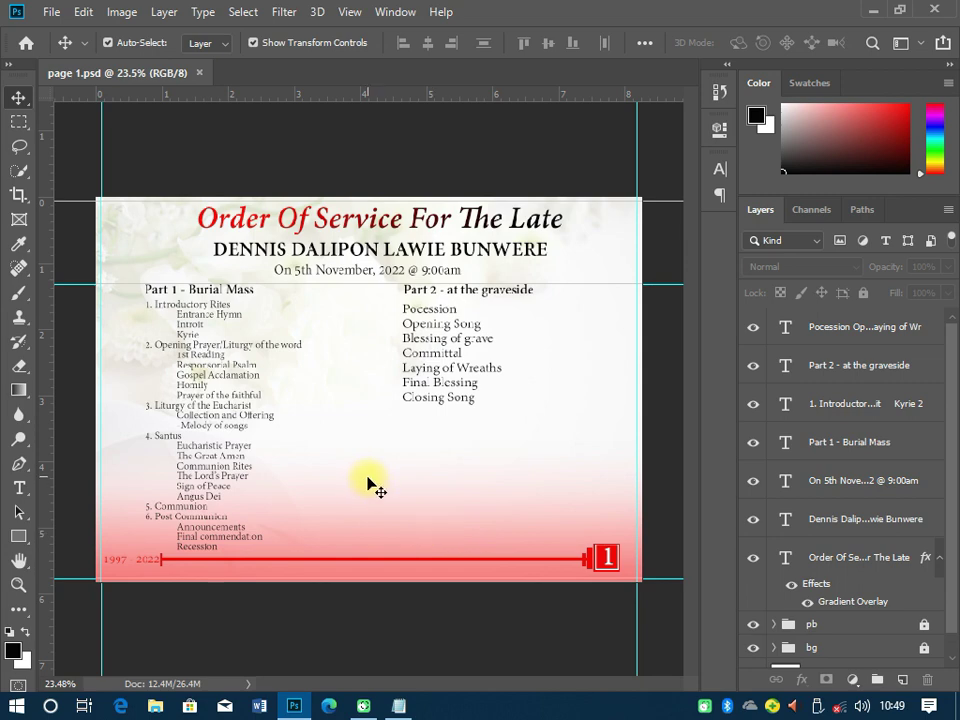
left_click(49, 12)
left_click(410, 200)
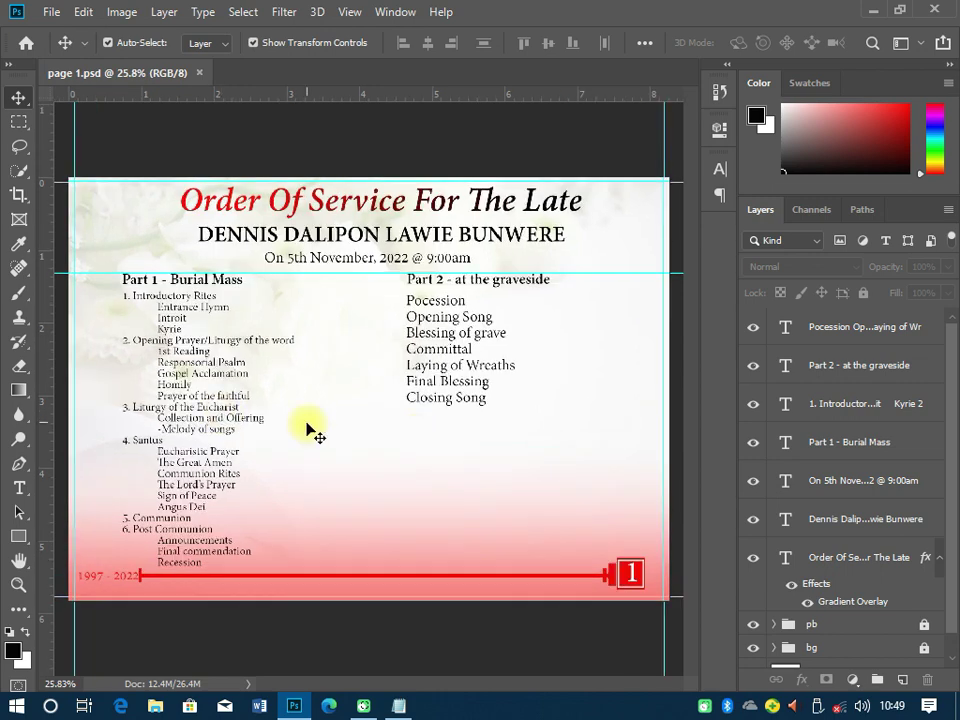
left_click(400, 706)
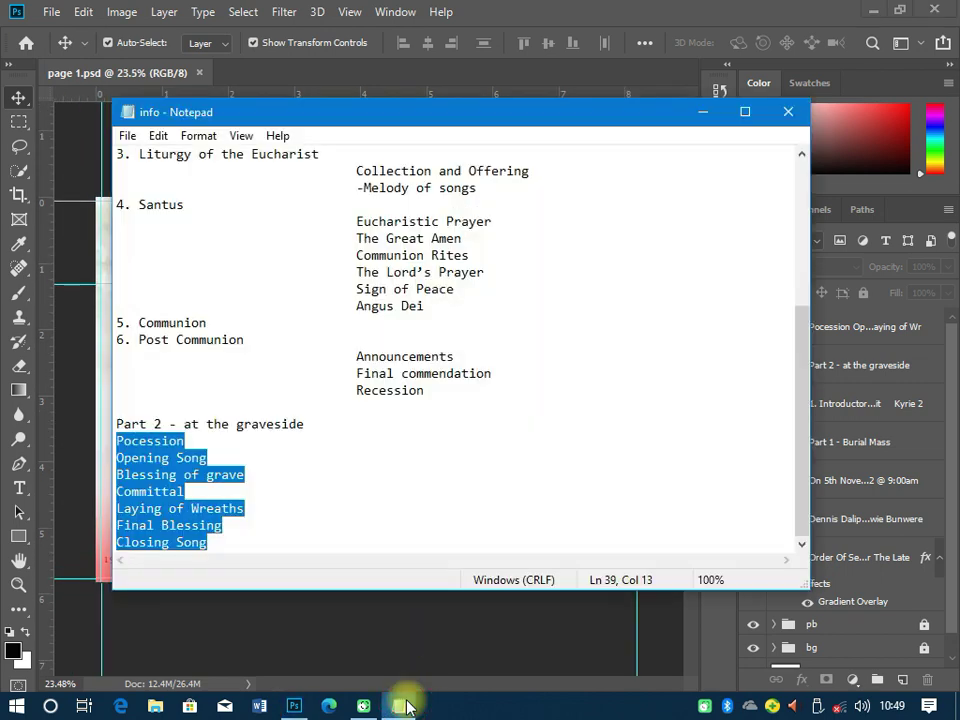
left_click(415, 617)
key("space")
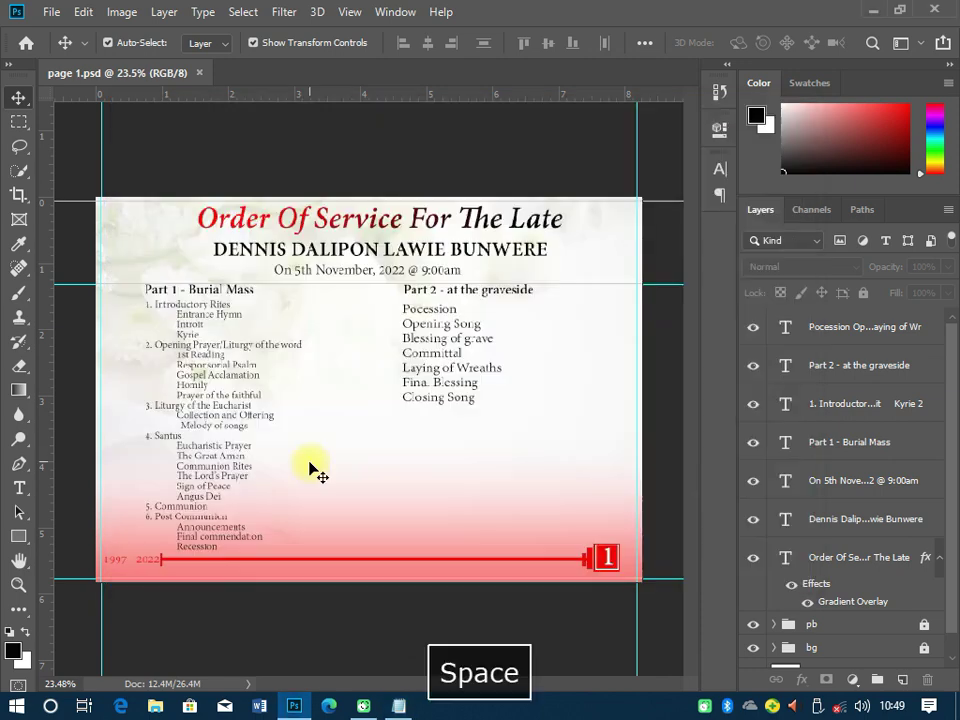
scroll(311, 470, "down", 1)
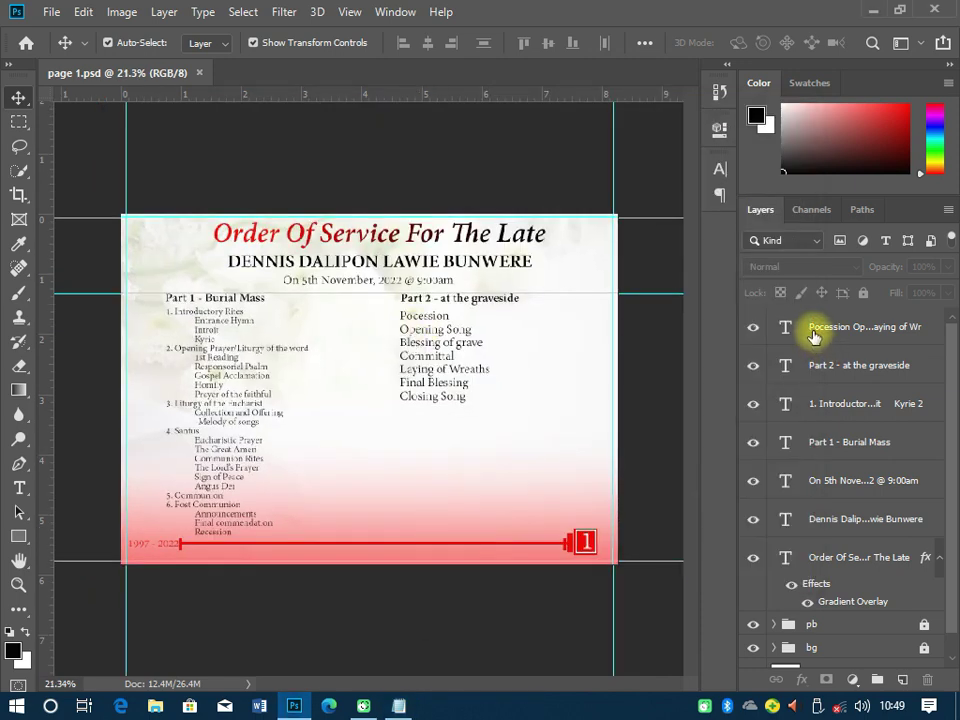
scroll(842, 445, "down", 1)
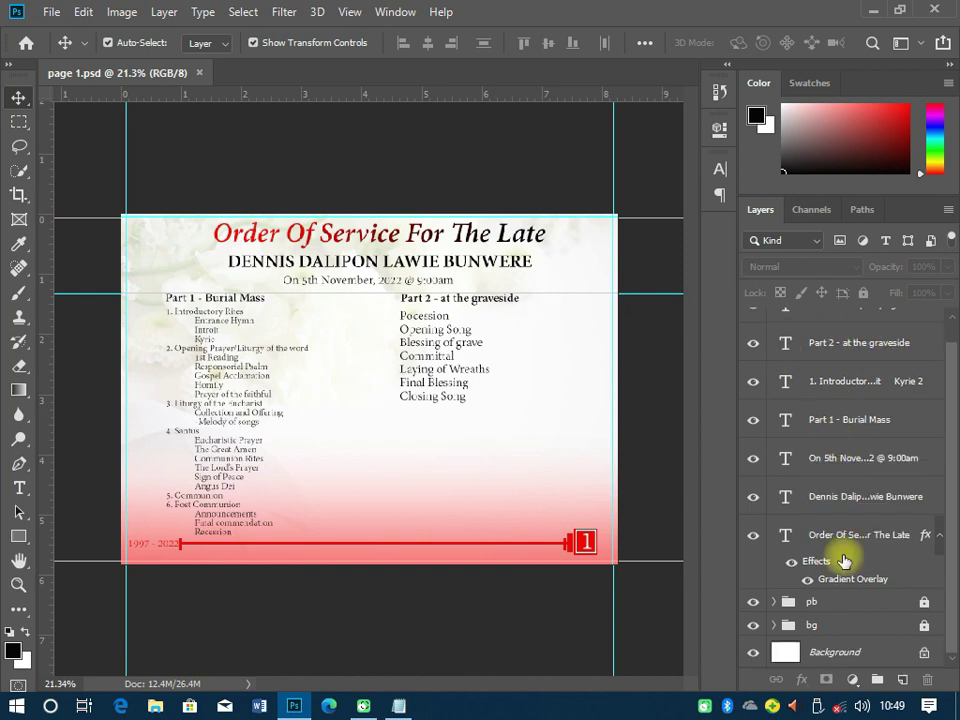
- Group all the text layers, from the order-of-service heading through the graveside list, and deselect the new group
left_click(840, 538, "shift")
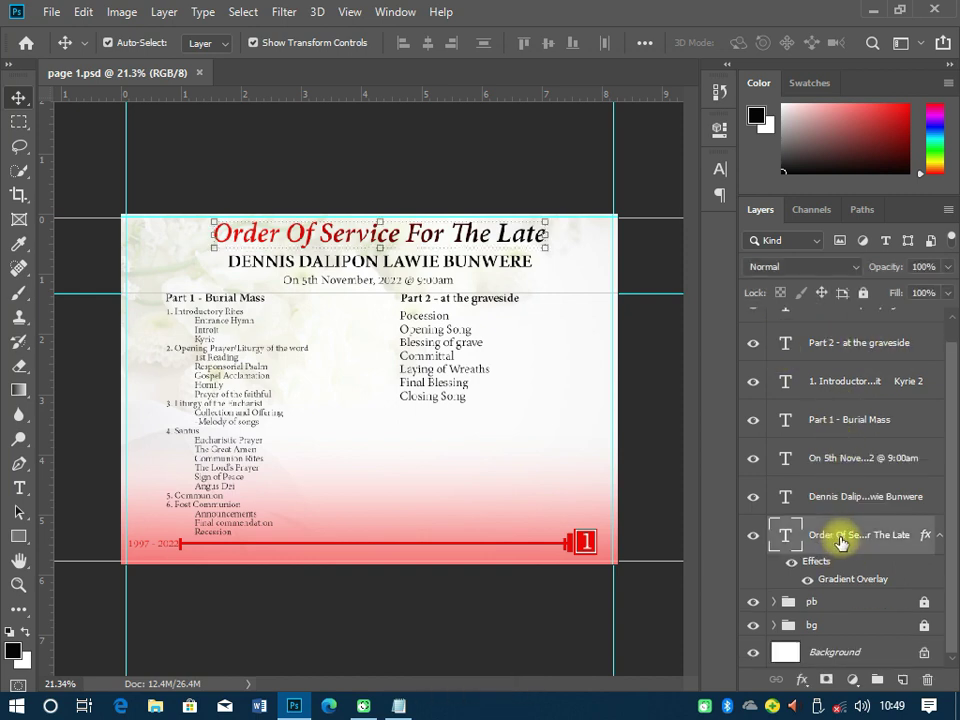
scroll(842, 330, "up", 1)
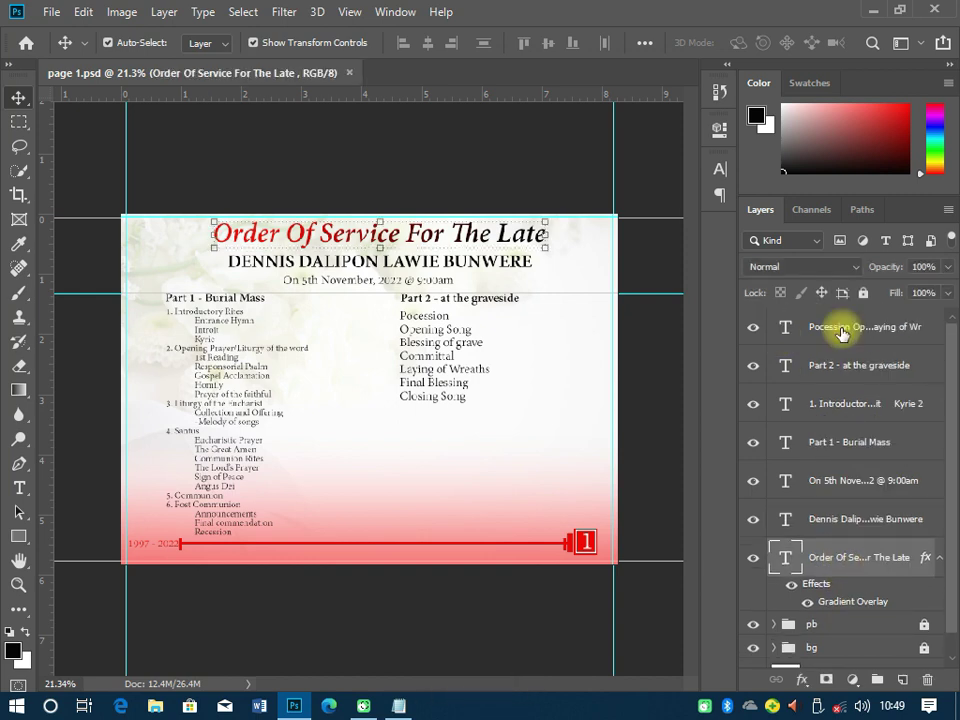
left_click(842, 333, "shift")
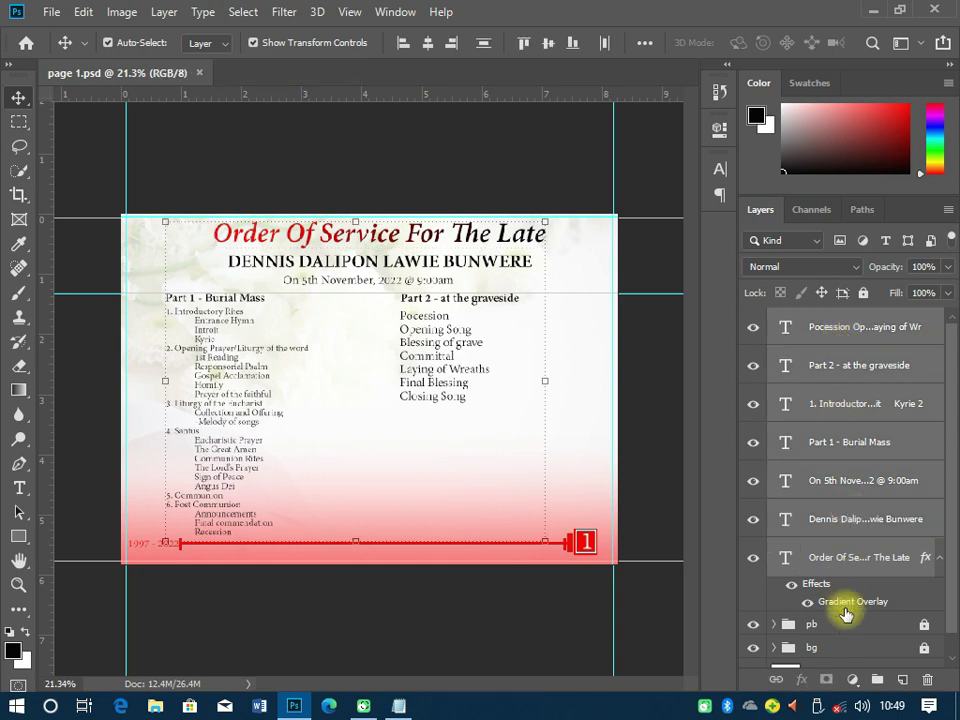
left_click(880, 680)
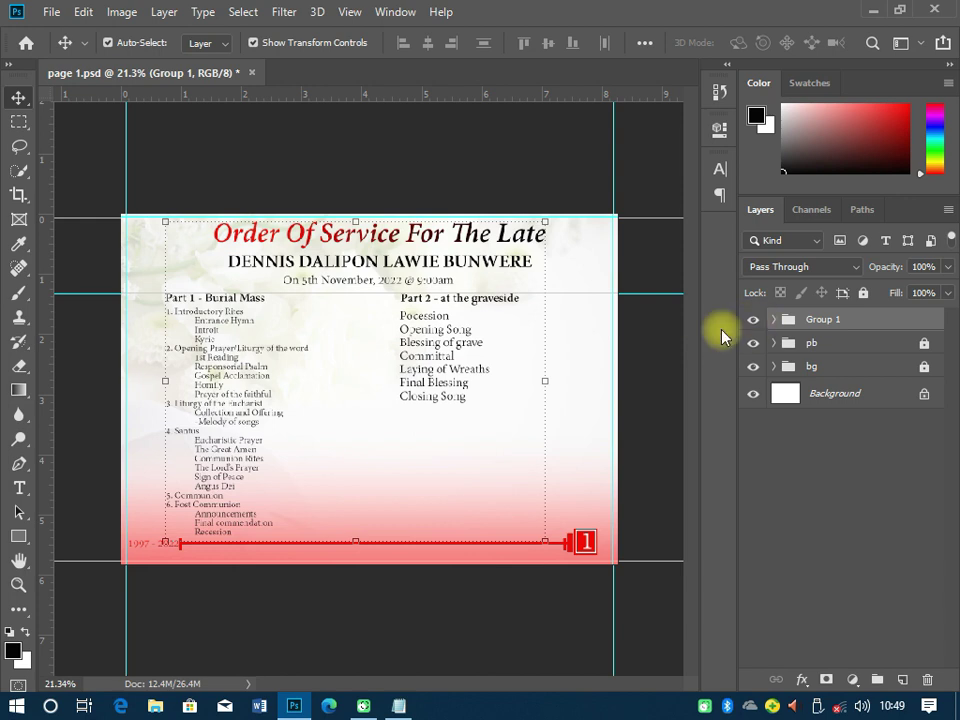
left_click(471, 145)
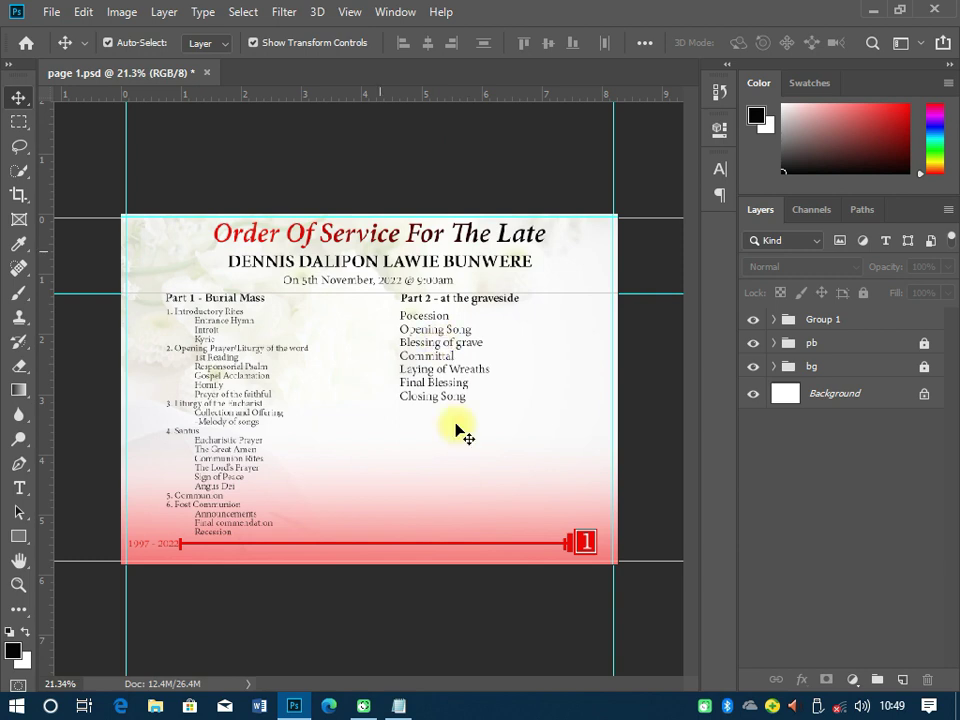
- Hide the text group and unlock the pb group that holds the footer bar and page number
left_click(754, 320)
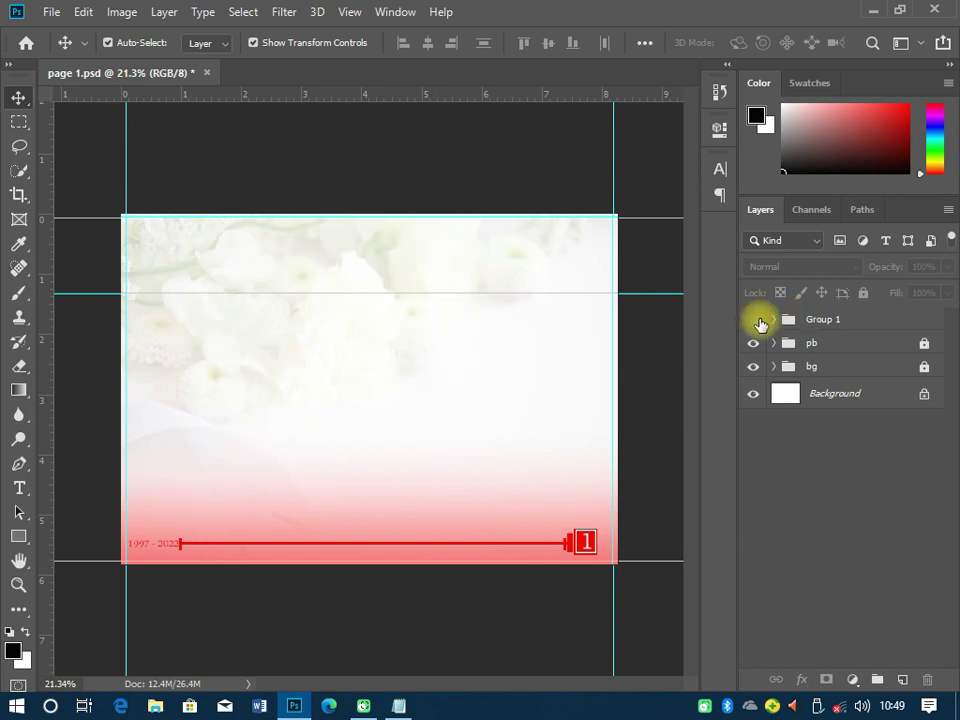
left_click(830, 345)
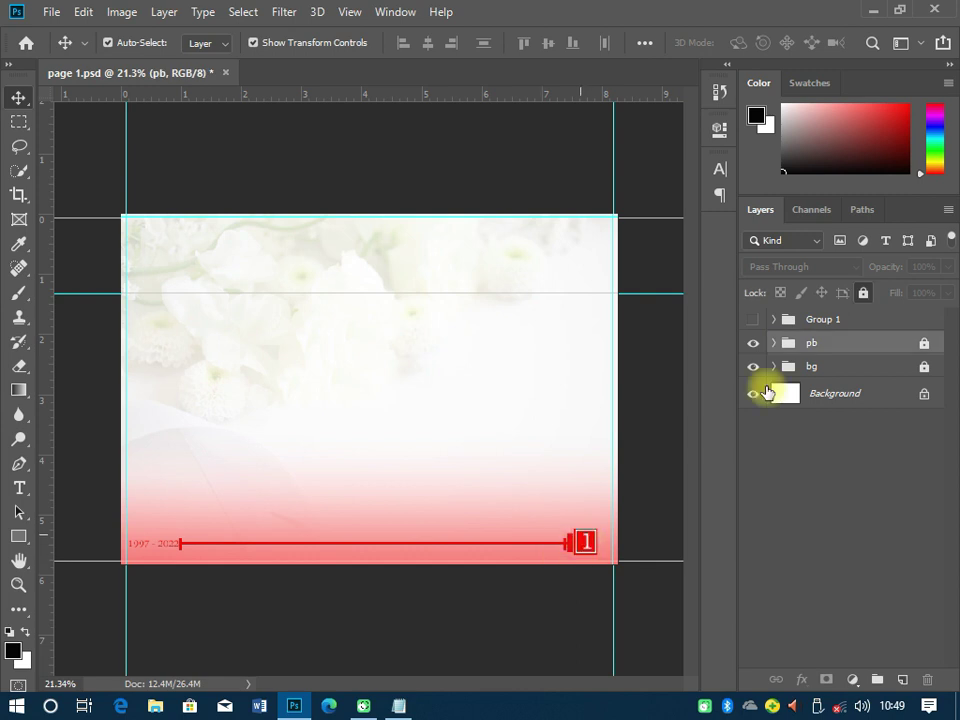
left_click(924, 343)
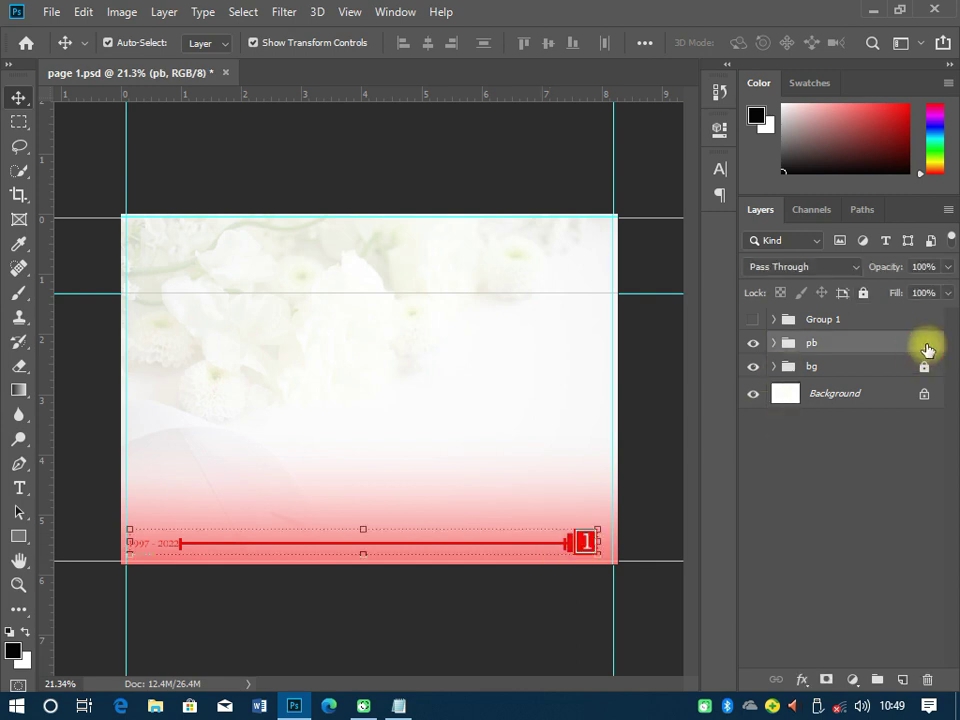
- Flip the pb footer group horizontally so the page-number box sits at the page's left edge
left_click(364, 520)
right_click(395, 548)
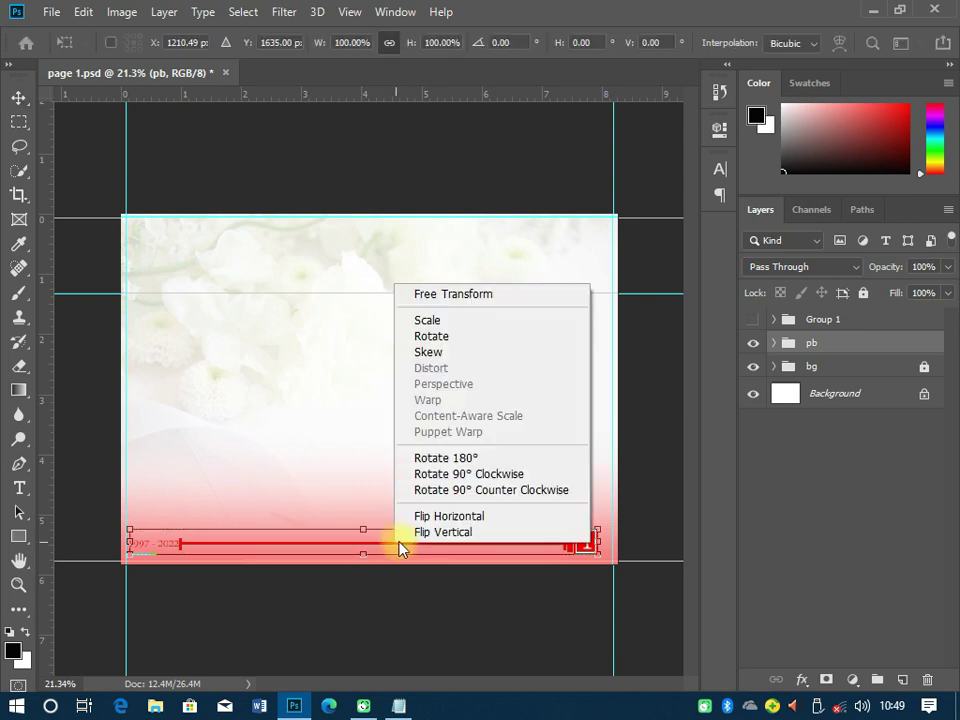
left_click(455, 516)
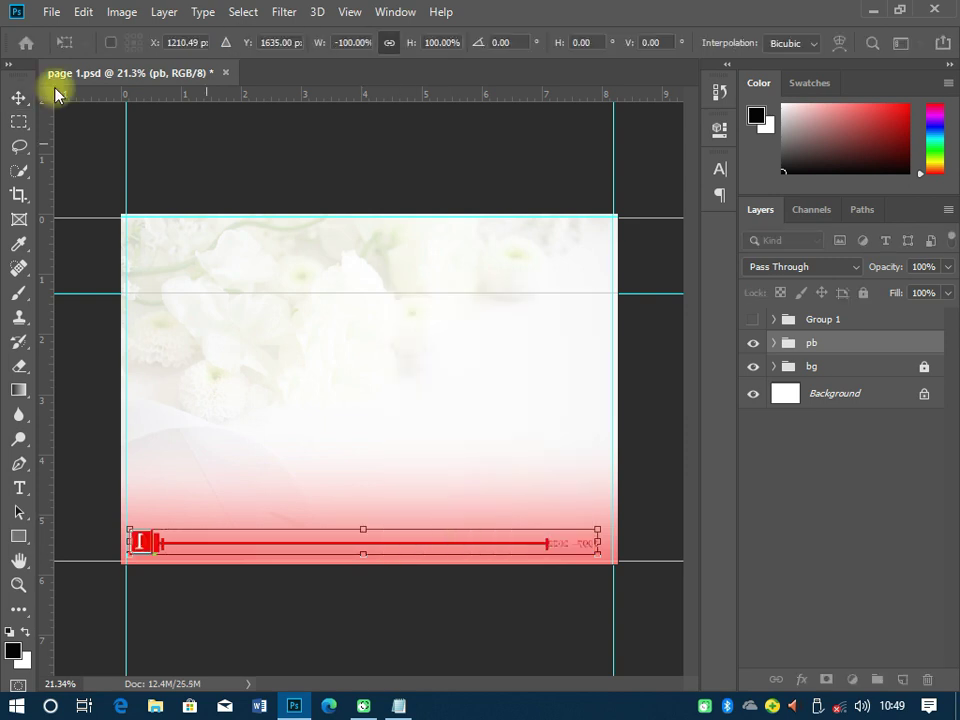
left_click(222, 160)
left_click(139, 541)
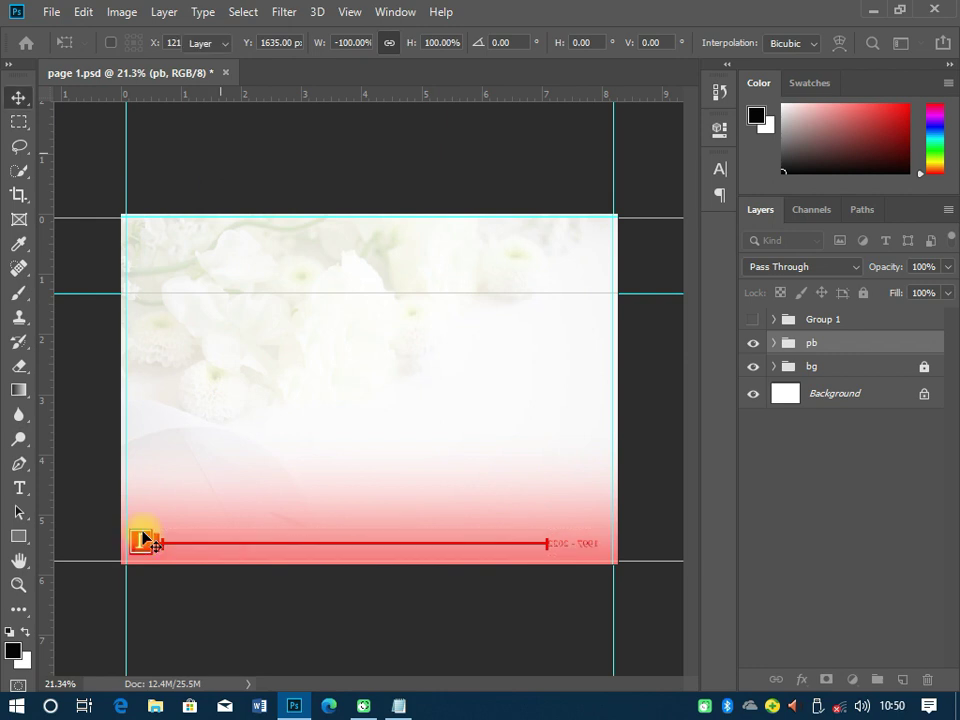
left_click_drag(139, 543, 144, 543)
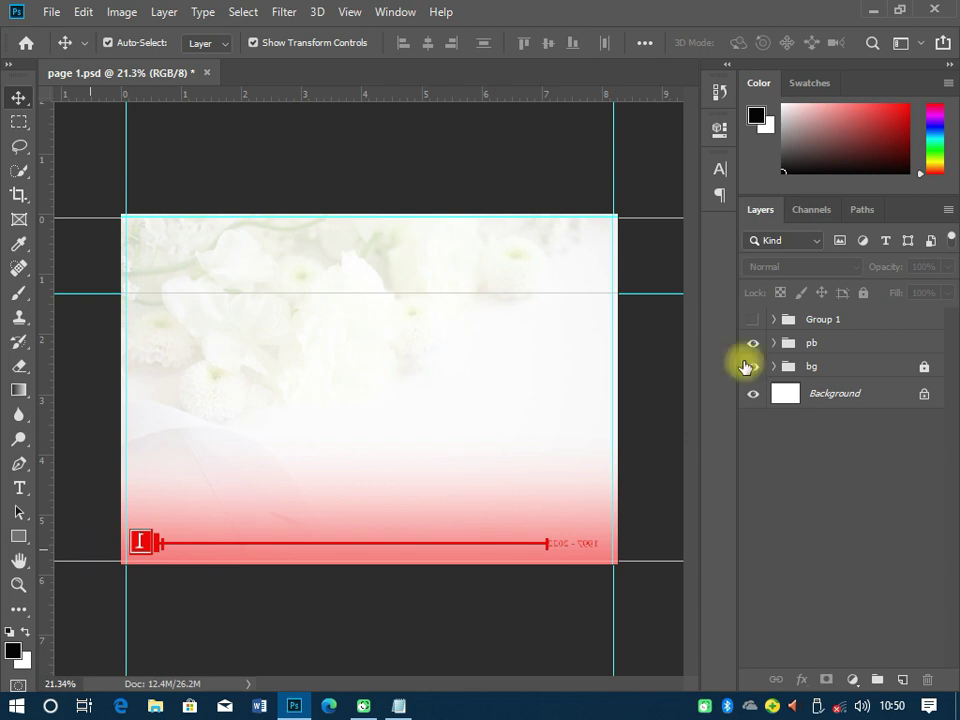
- Show the text group again and flip the pb footer group horizontally back to its original orientation
left_click(754, 319)
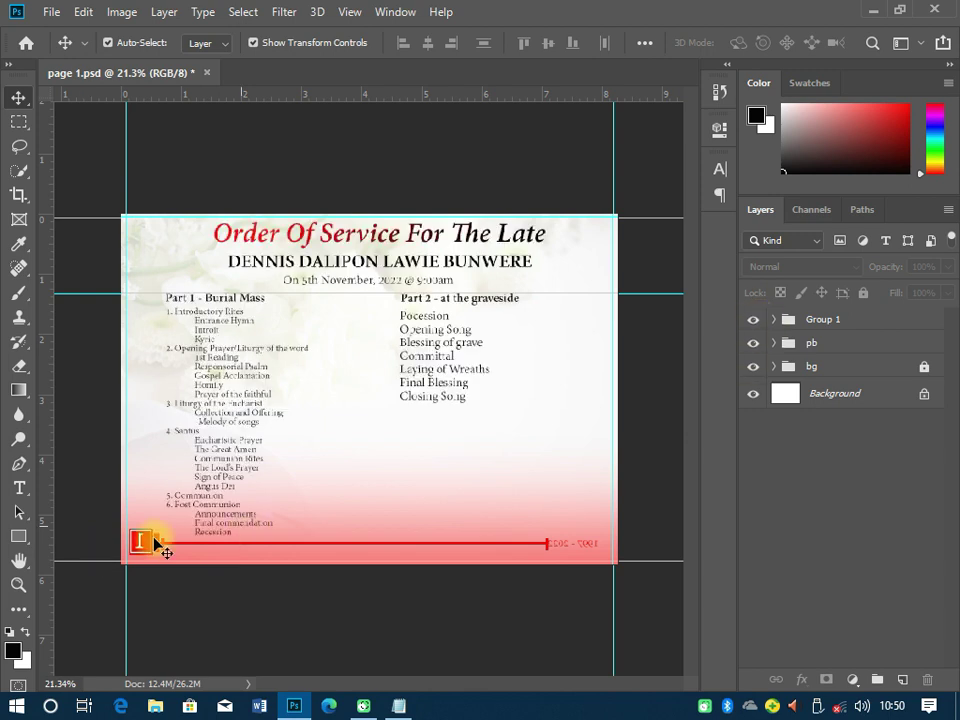
left_click(822, 348)
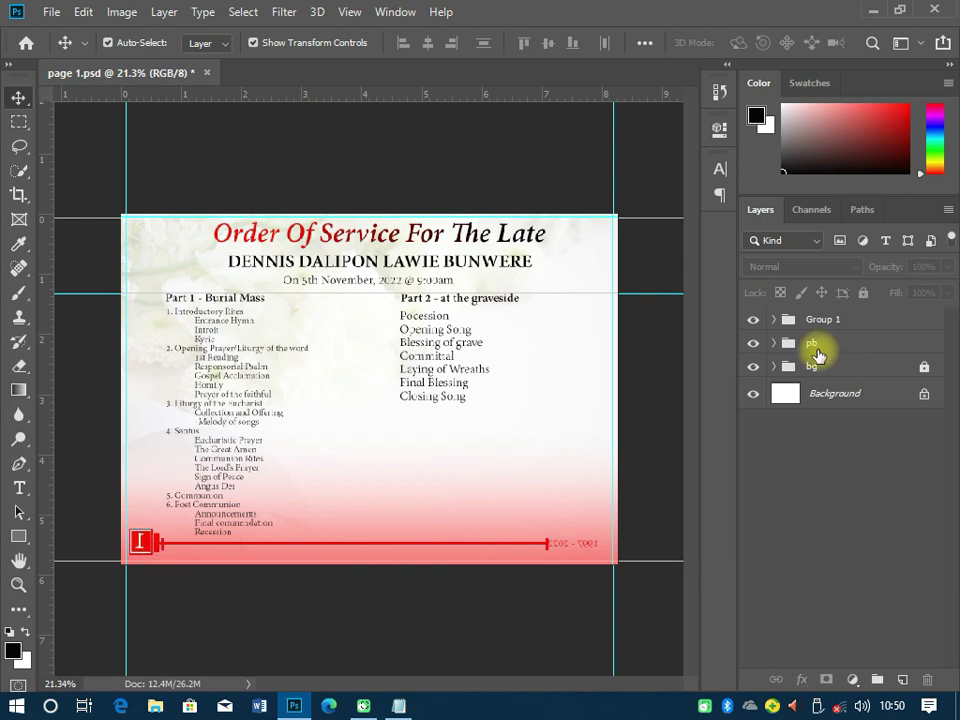
key("ctrl+t")
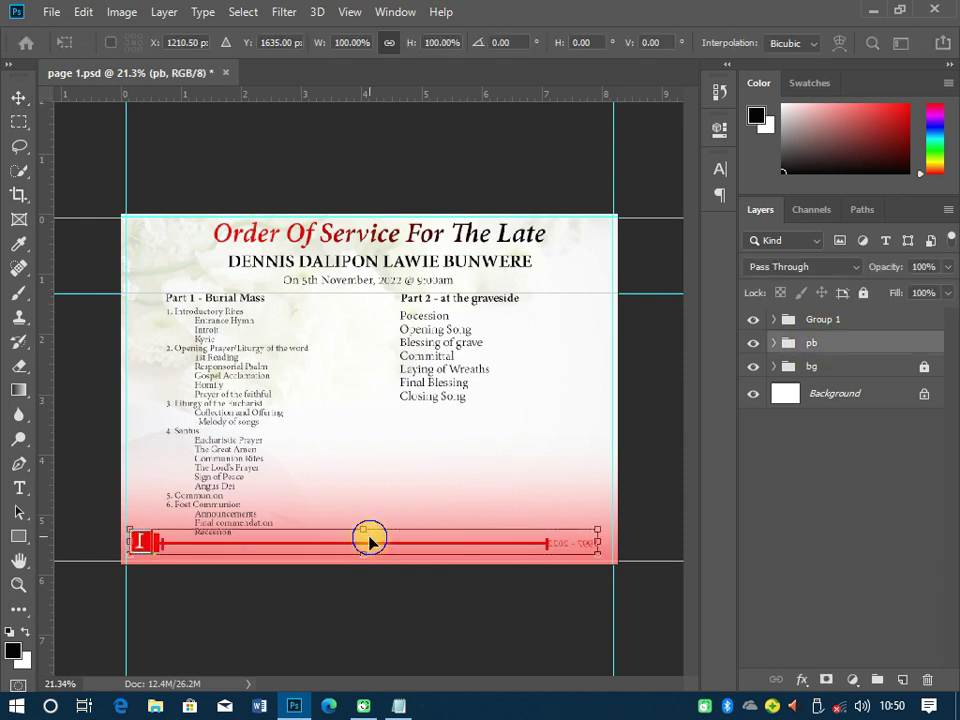
right_click(369, 543)
left_click(446, 512)
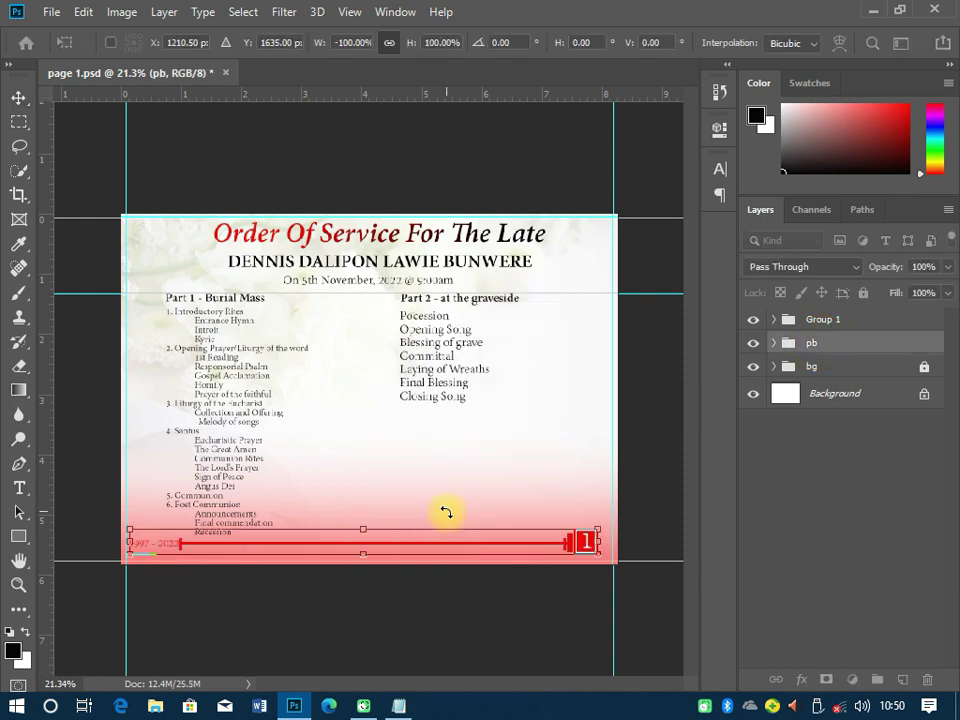
left_click(19, 97)
left_click(235, 145)
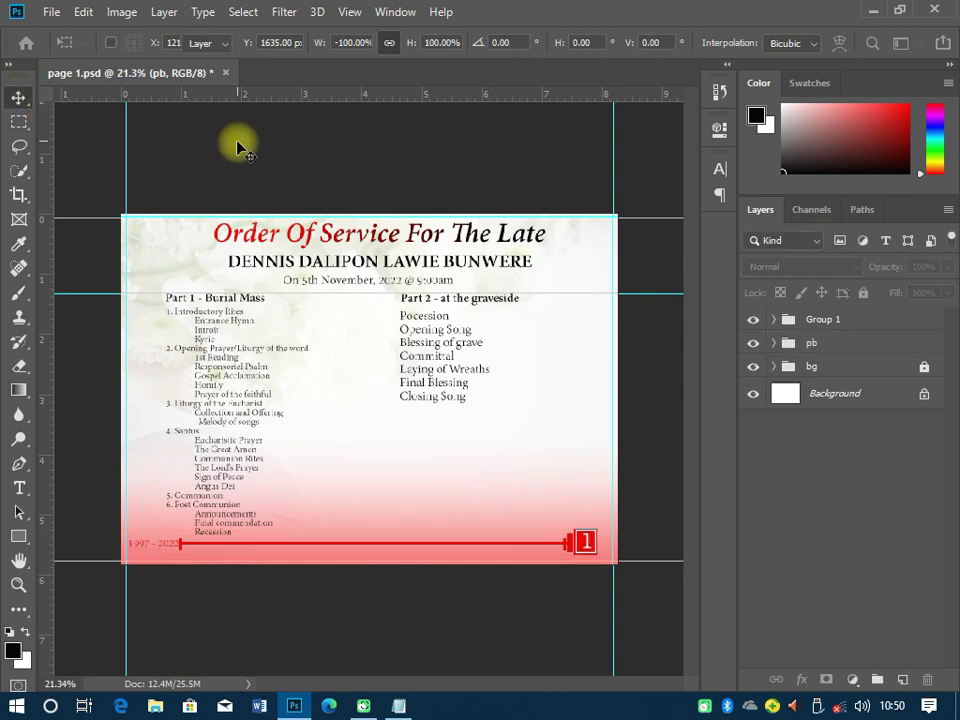